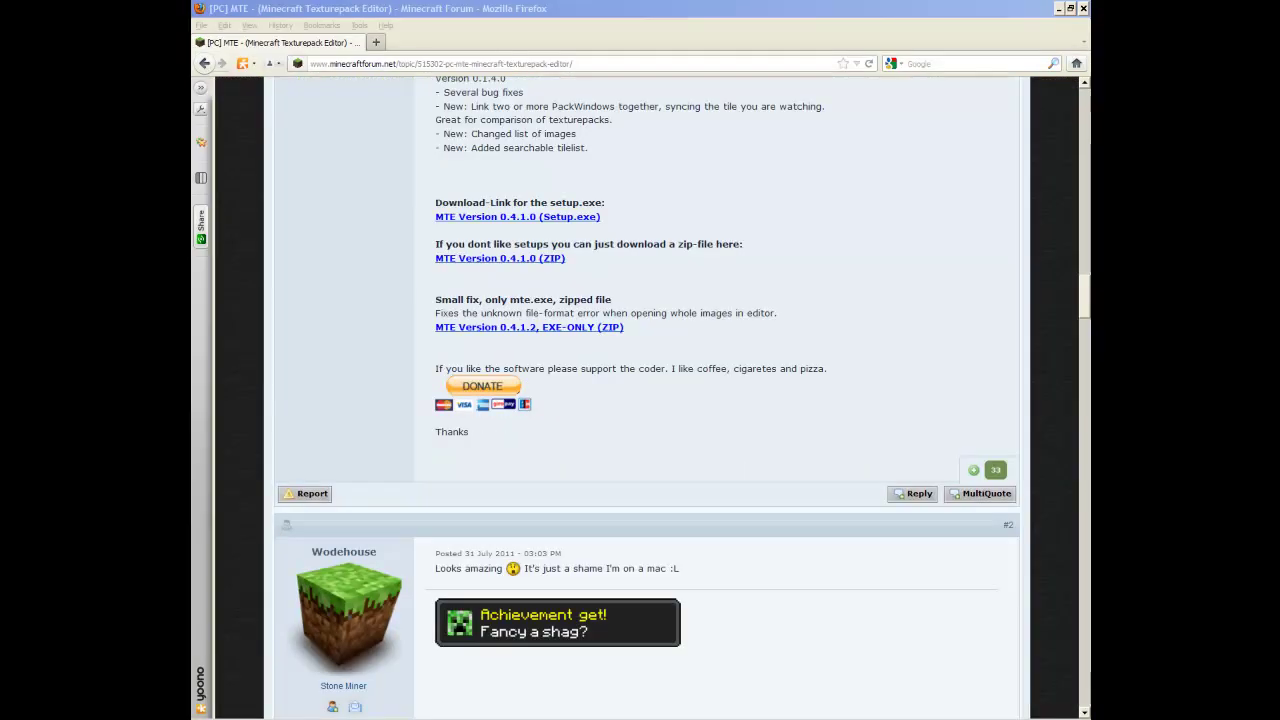
- Scroll the MTE forum thread to its download links, select the URL path, then show the desktop
drag(1084, 285, 1057, 103)
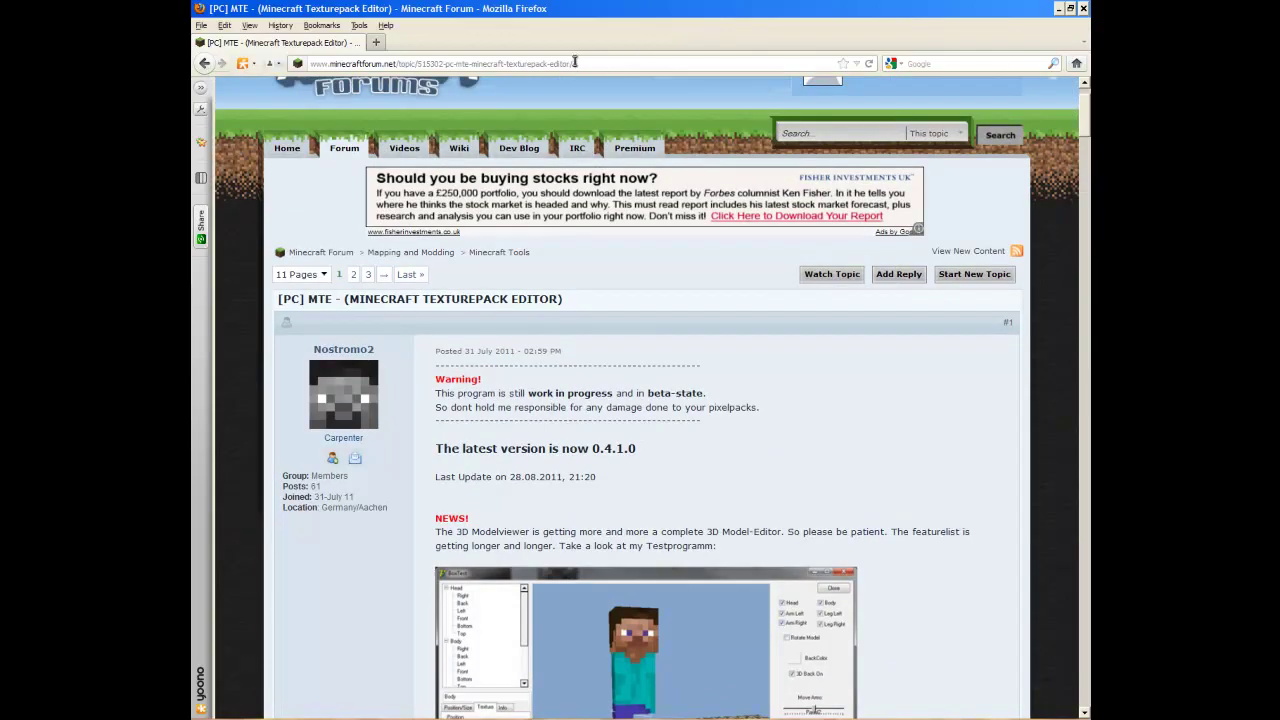
scroll(429, 143, up, 2)
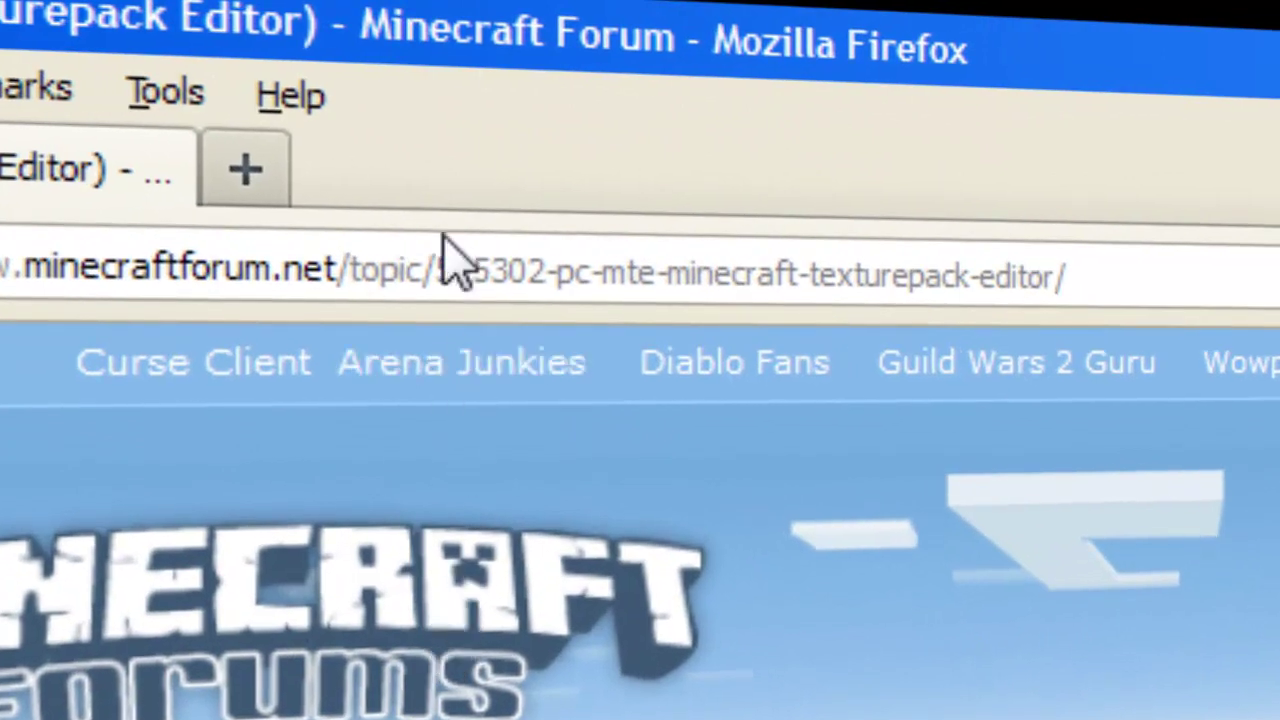
drag(343, 268, 1105, 272)
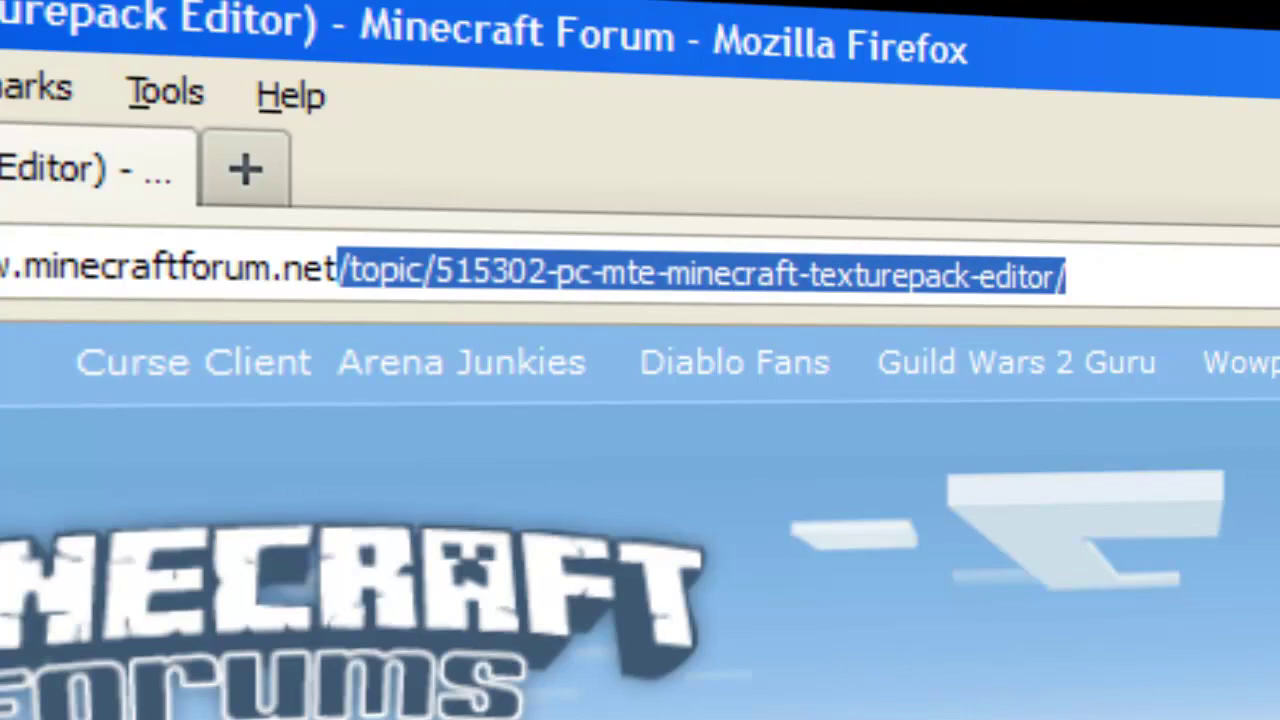
scroll(1239, 105, down, 15)
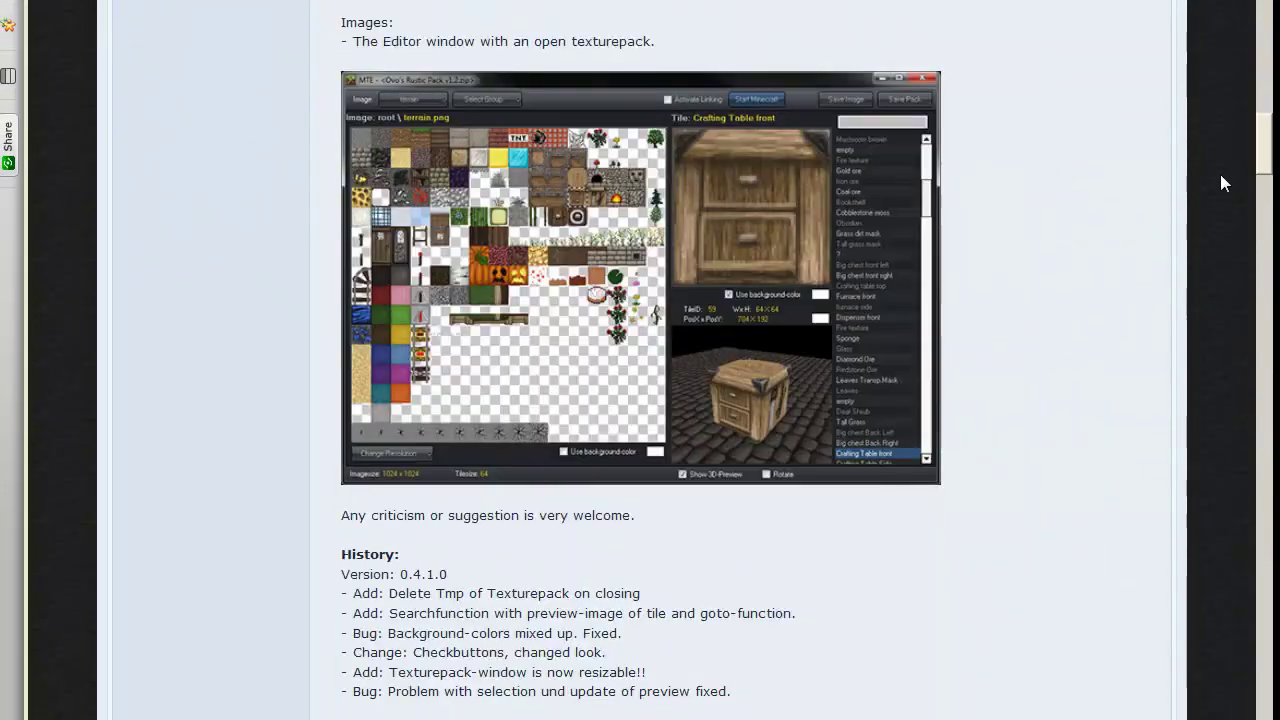
scroll(1205, 220, down, 15)
scroll(1191, 257, up, 8)
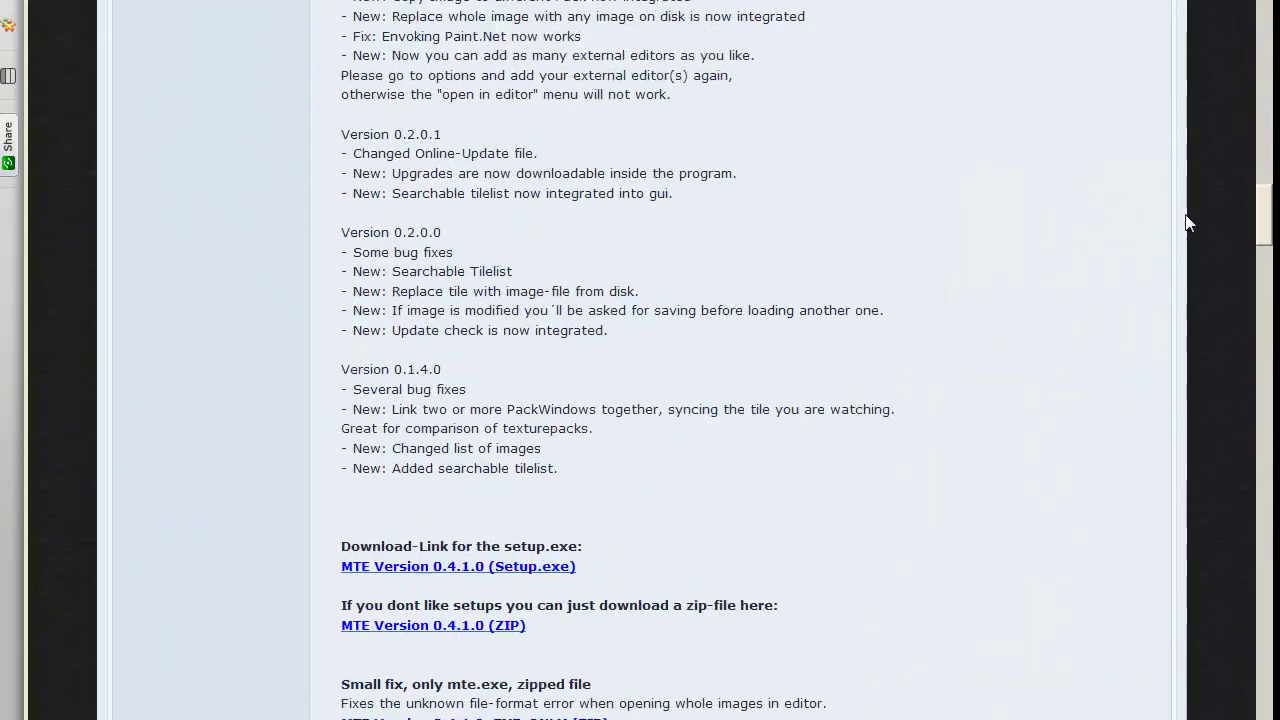
scroll(1188, 218, down, 1)
scroll(1188, 218, down, 5)
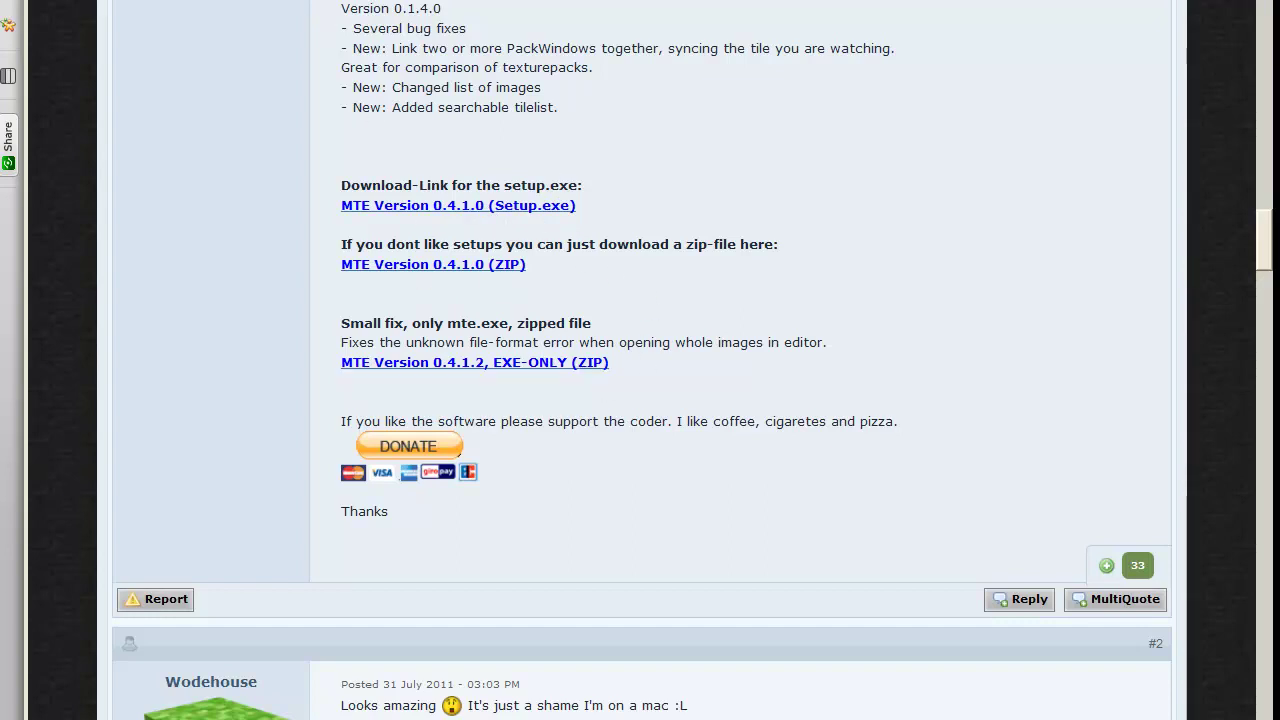
key(super+d)
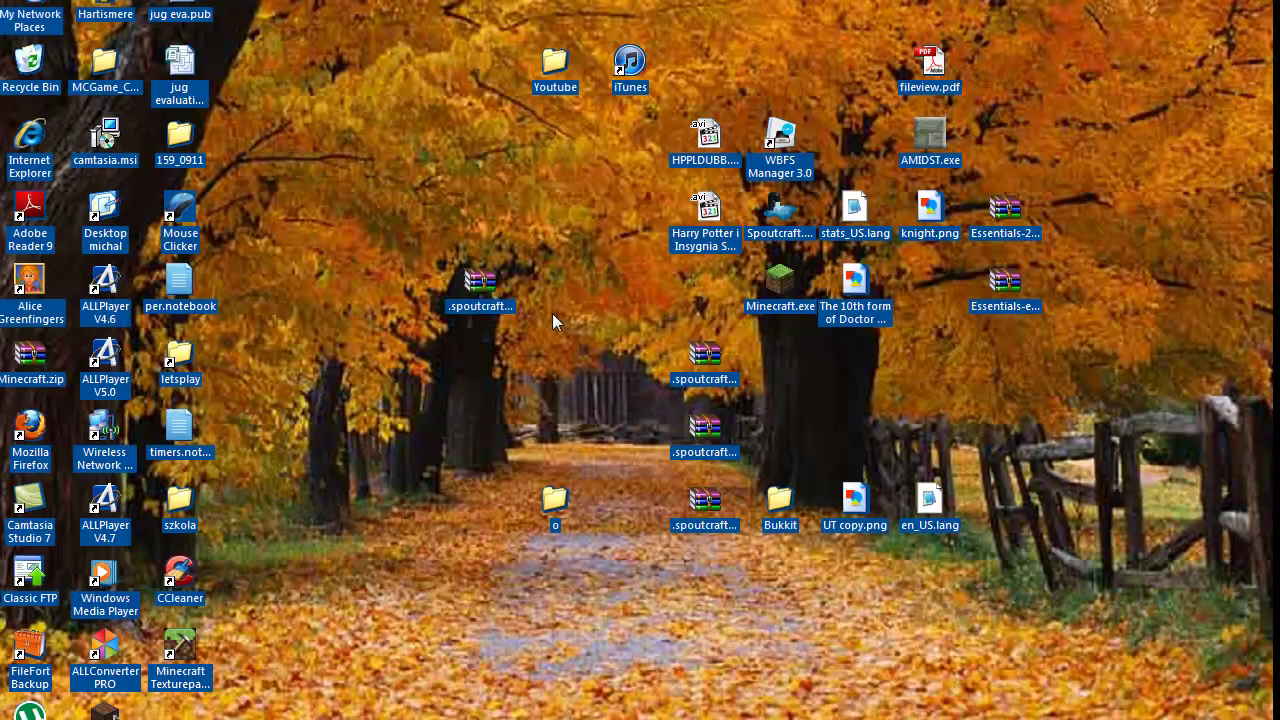
key(super)
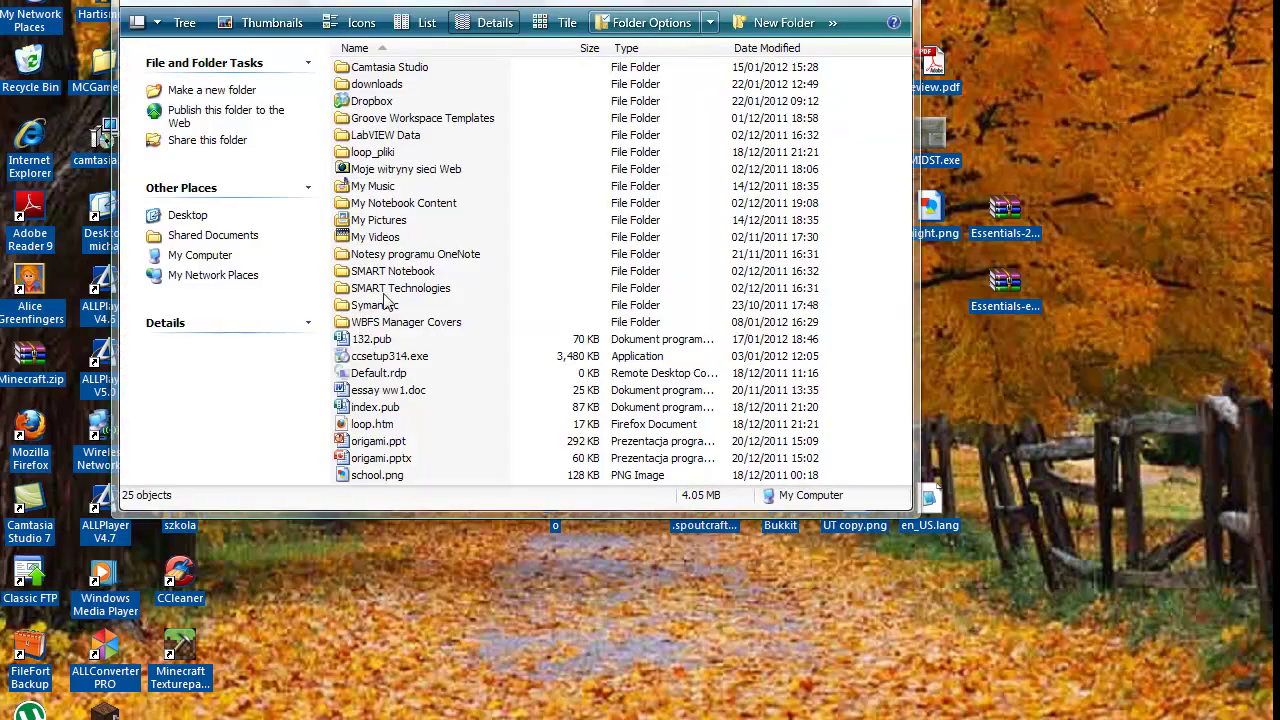
double_click(400, 86)
double_click(388, 67)
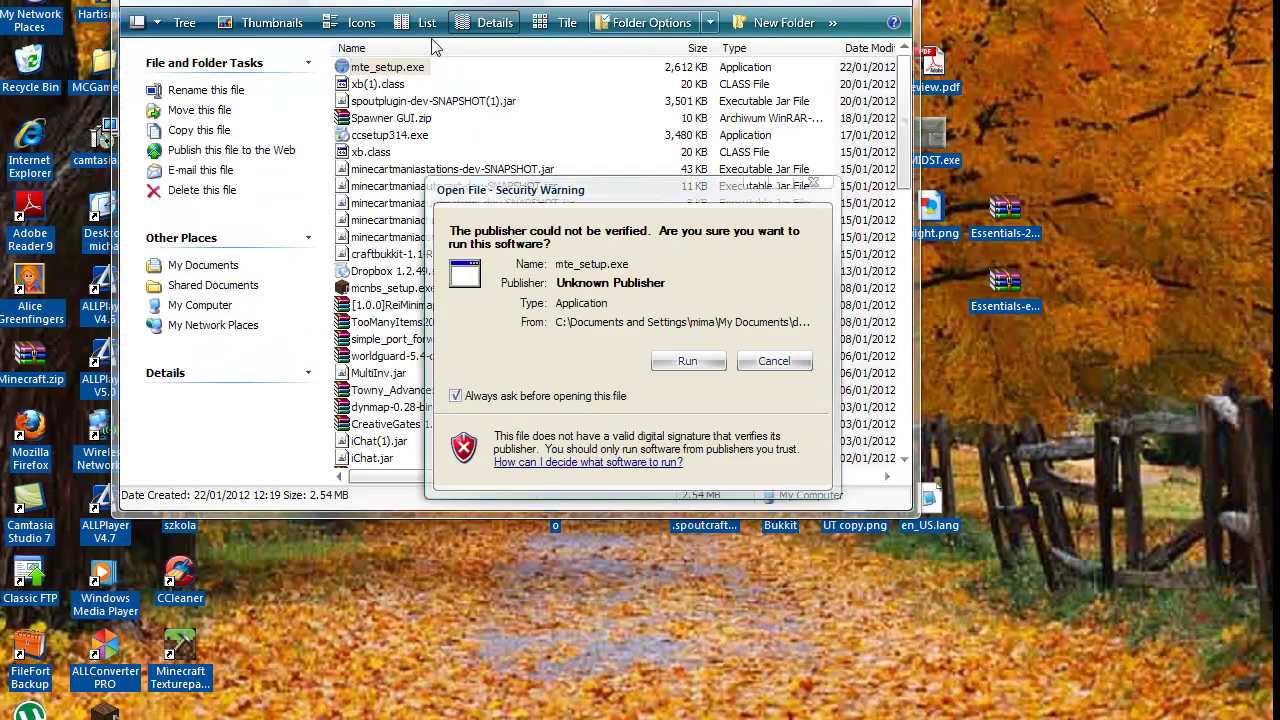
click(707, 364)
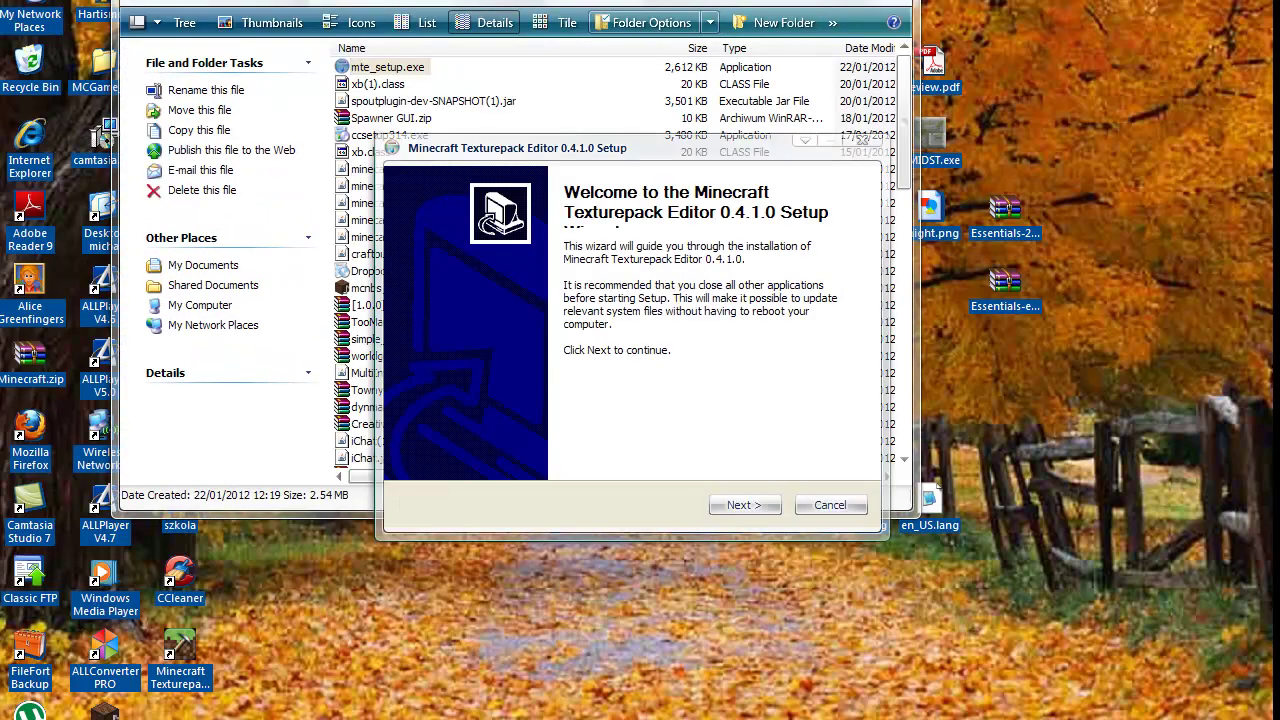
click(741, 508)
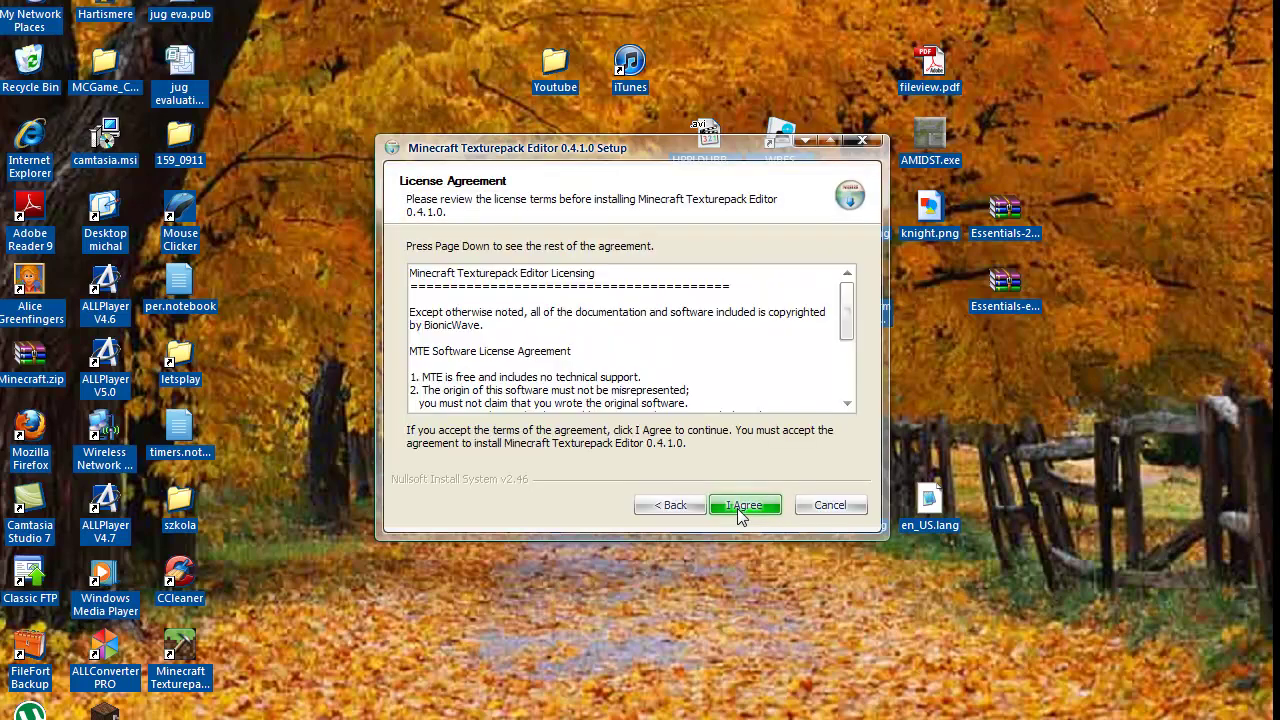
click(741, 508)
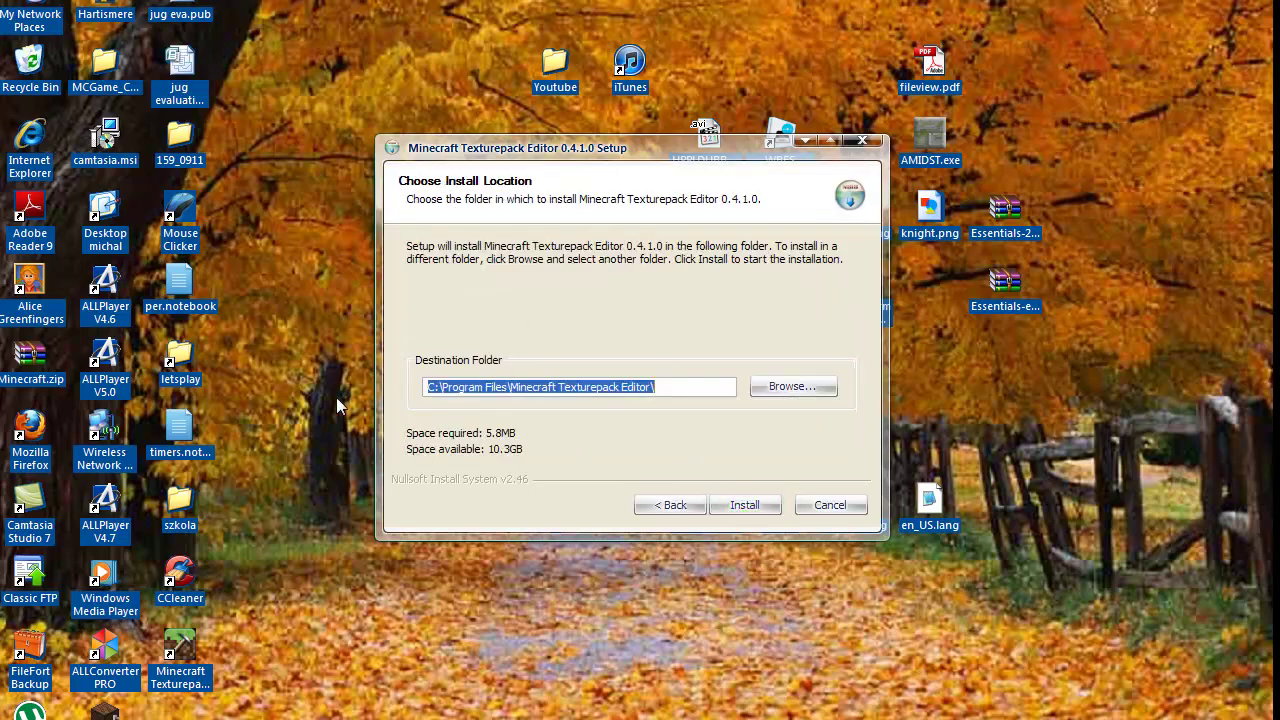
drag(663, 386, 532, 372)
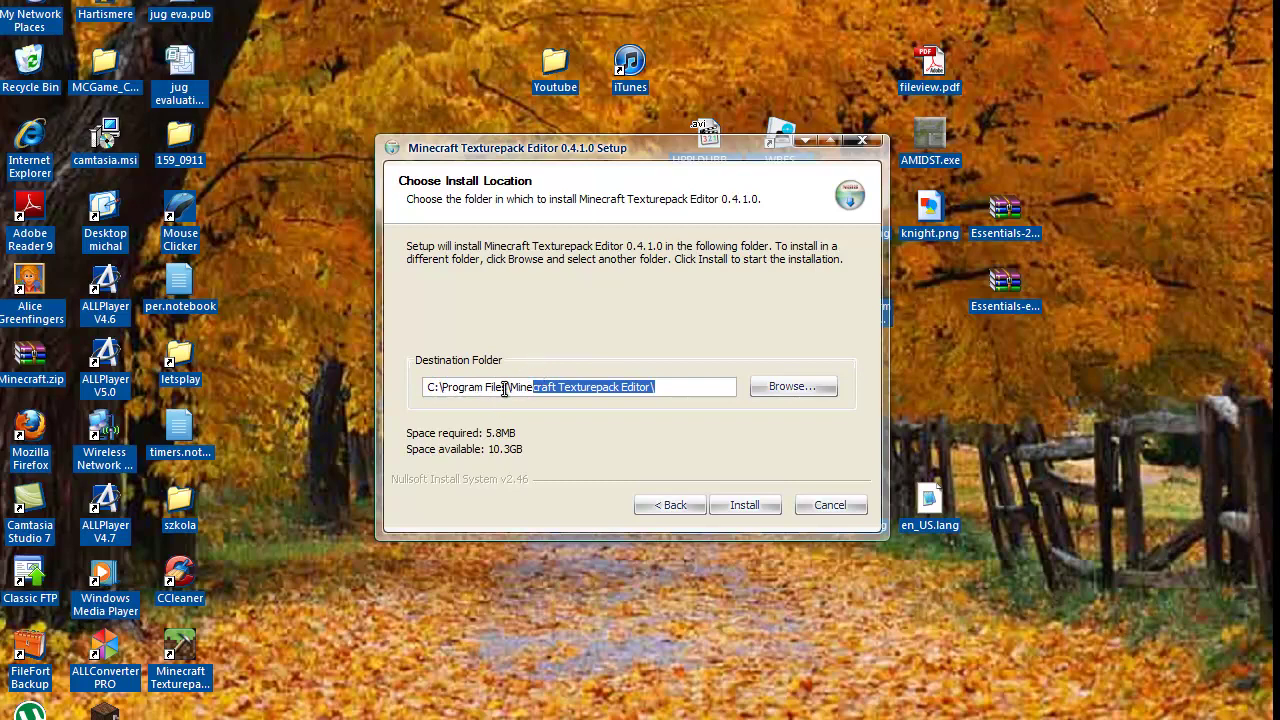
click(505, 389)
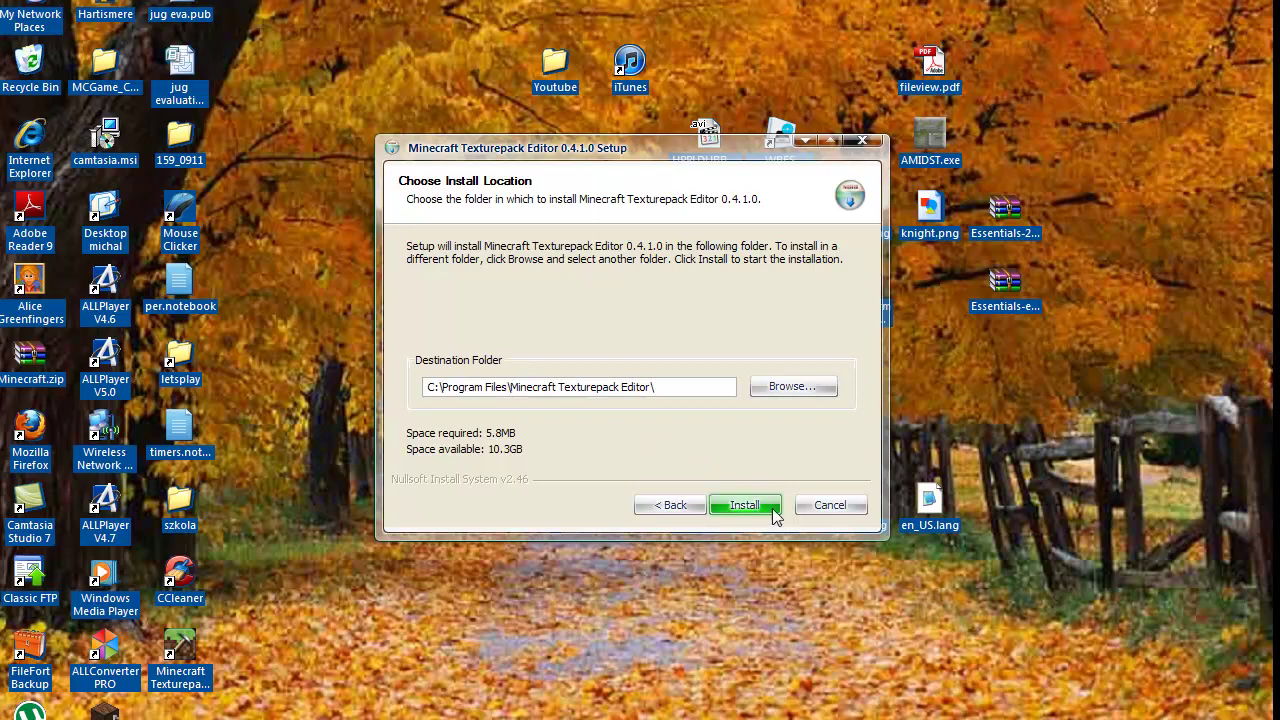
click(831, 506)
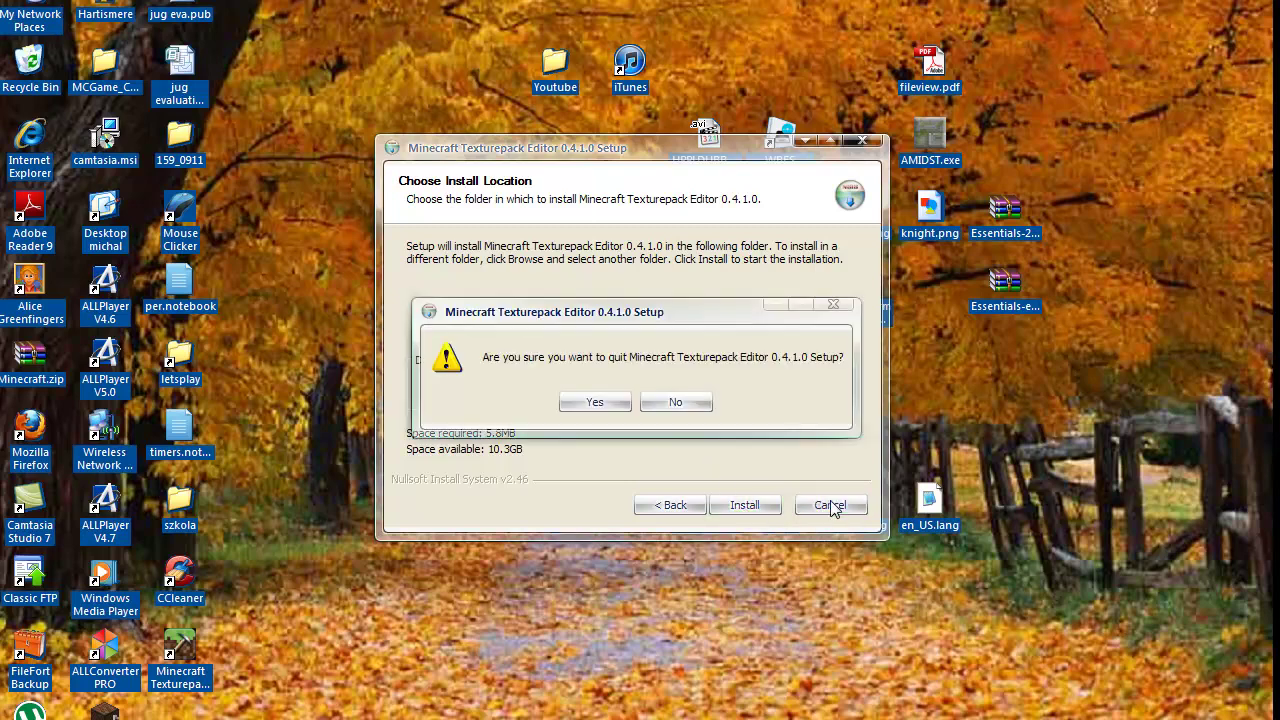
click(595, 402)
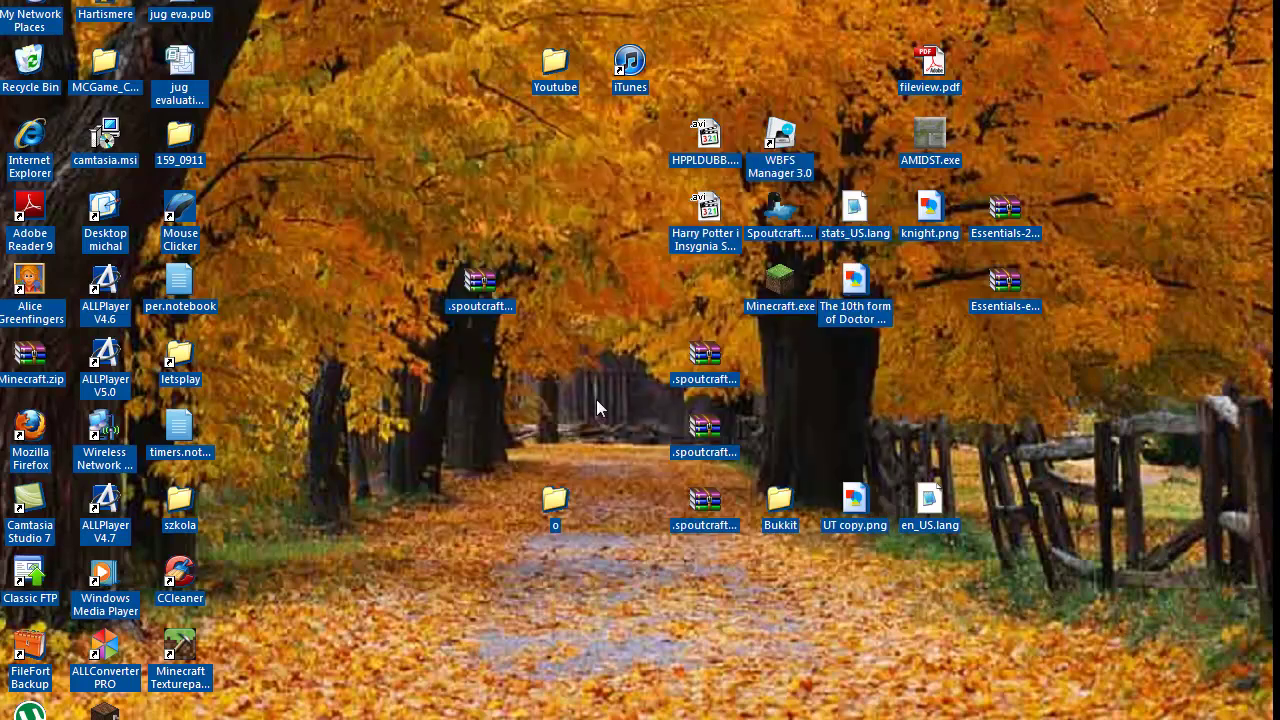
- Launch MTE, reposition its window, and bring up the program Options
double_click(180, 648)
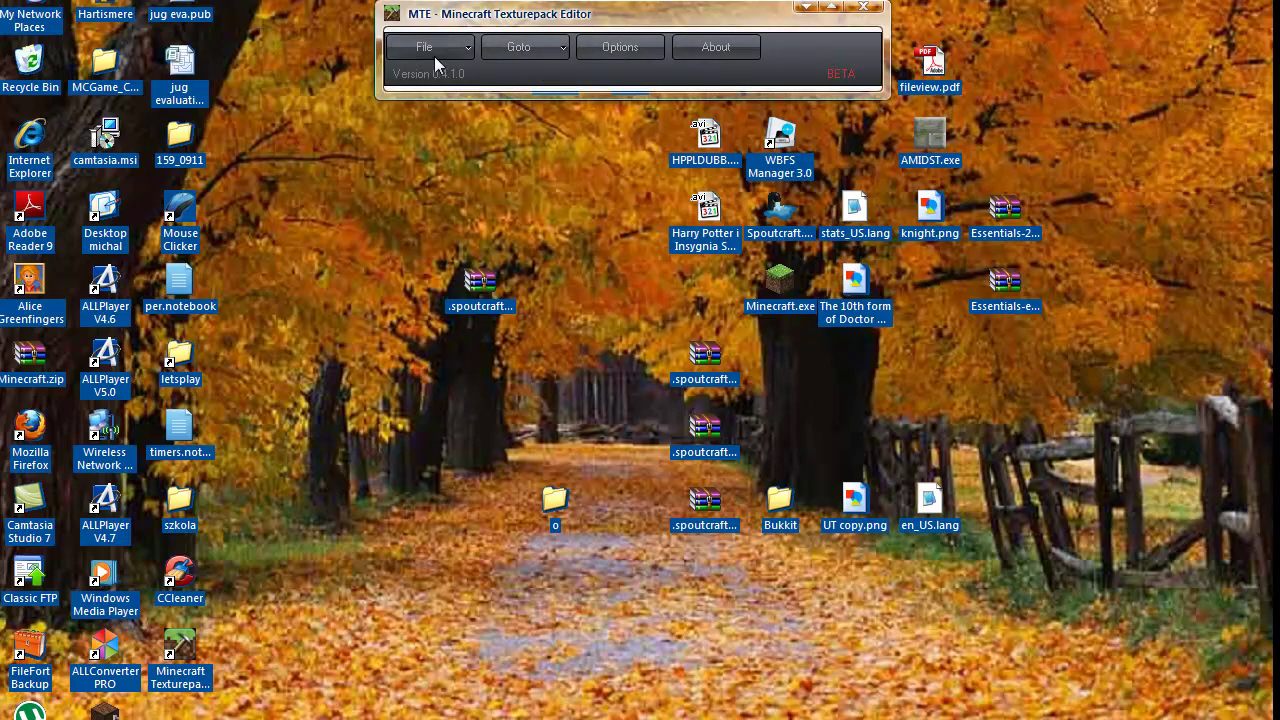
drag(551, 14, 569, 106)
click(852, 113)
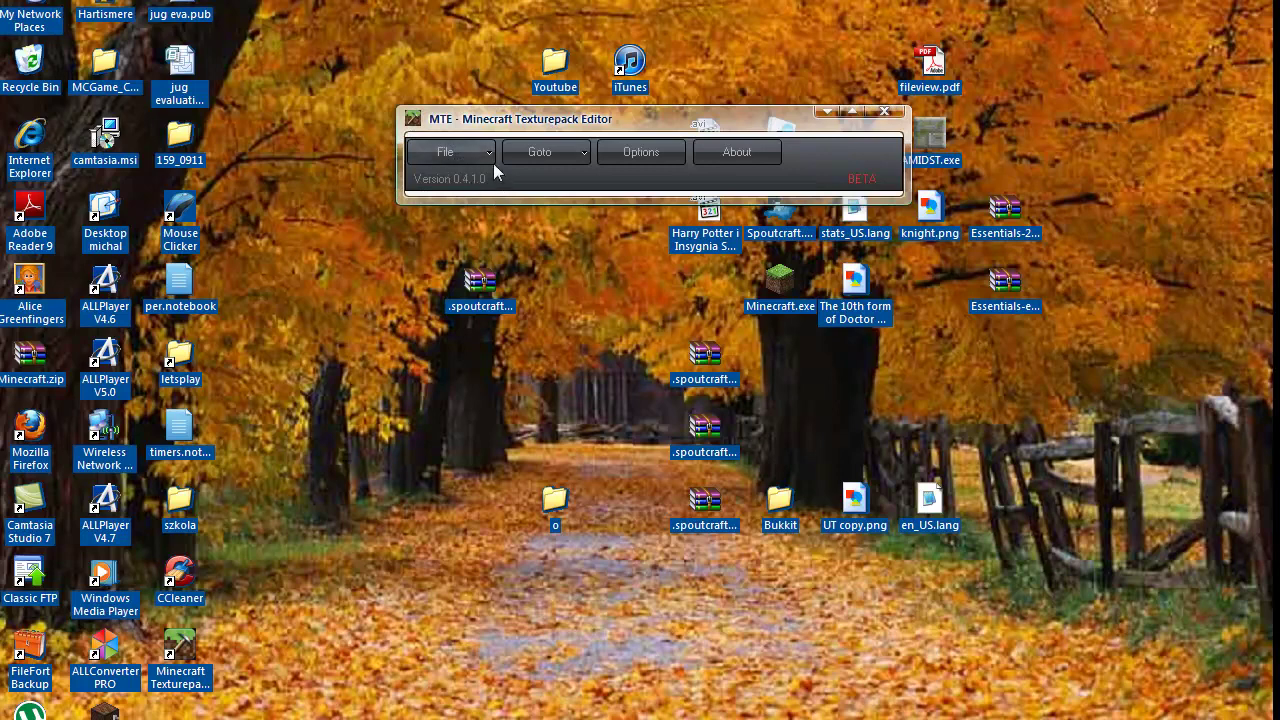
click(637, 155)
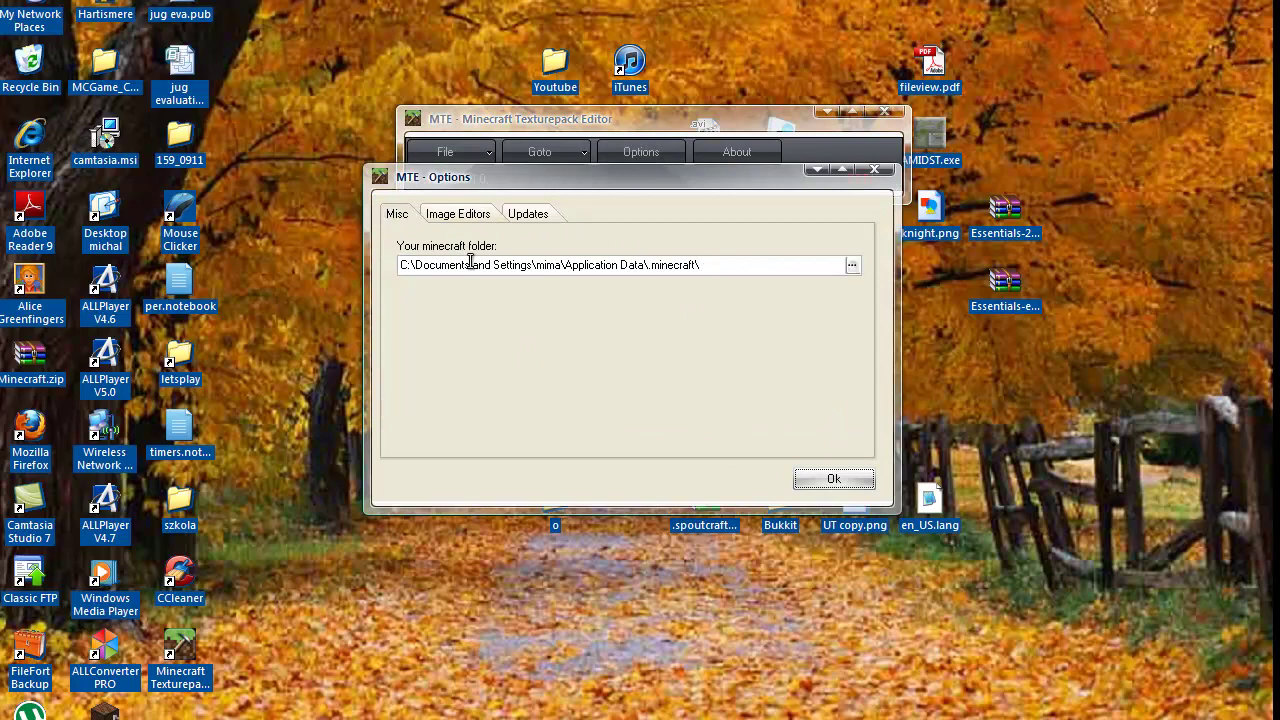
- Inspect the minecraft folder path on Misc, then view the Image Editors list showing Photoshop 7.0 CE
mouse_move(723, 271)
mouse_down()
mouse_move(358, 300)
mouse_move(682, 275)
mouse_move(422, 271)
mouse_move(678, 272)
mouse_move(386, 310)
mouse_move(711, 277)
mouse_up()
drag(524, 263, 568, 261)
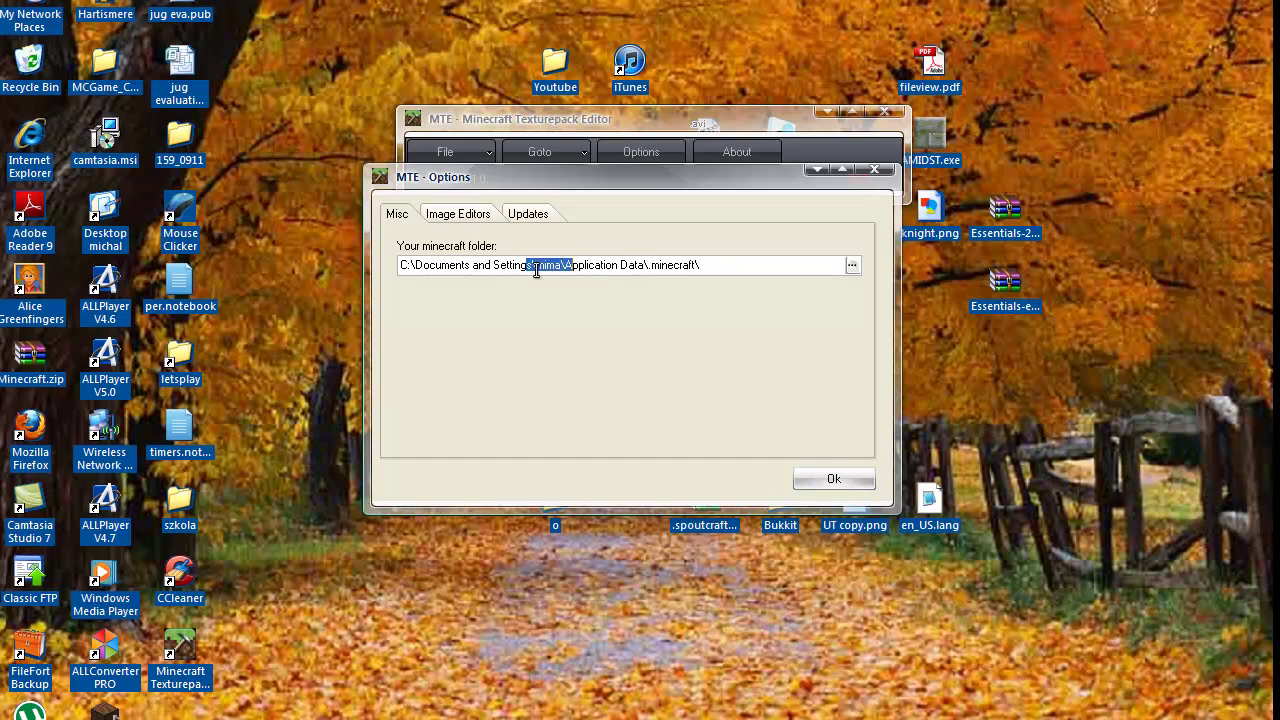
click(569, 265)
drag(567, 264, 652, 260)
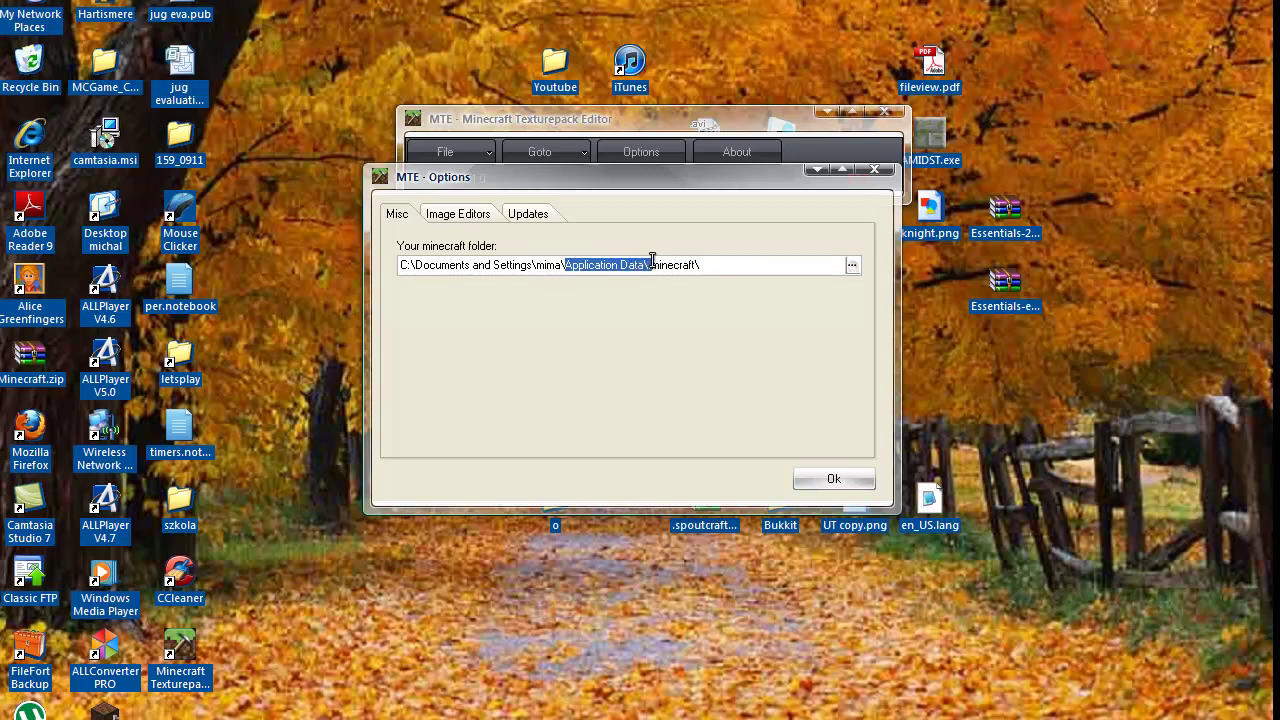
click(661, 264)
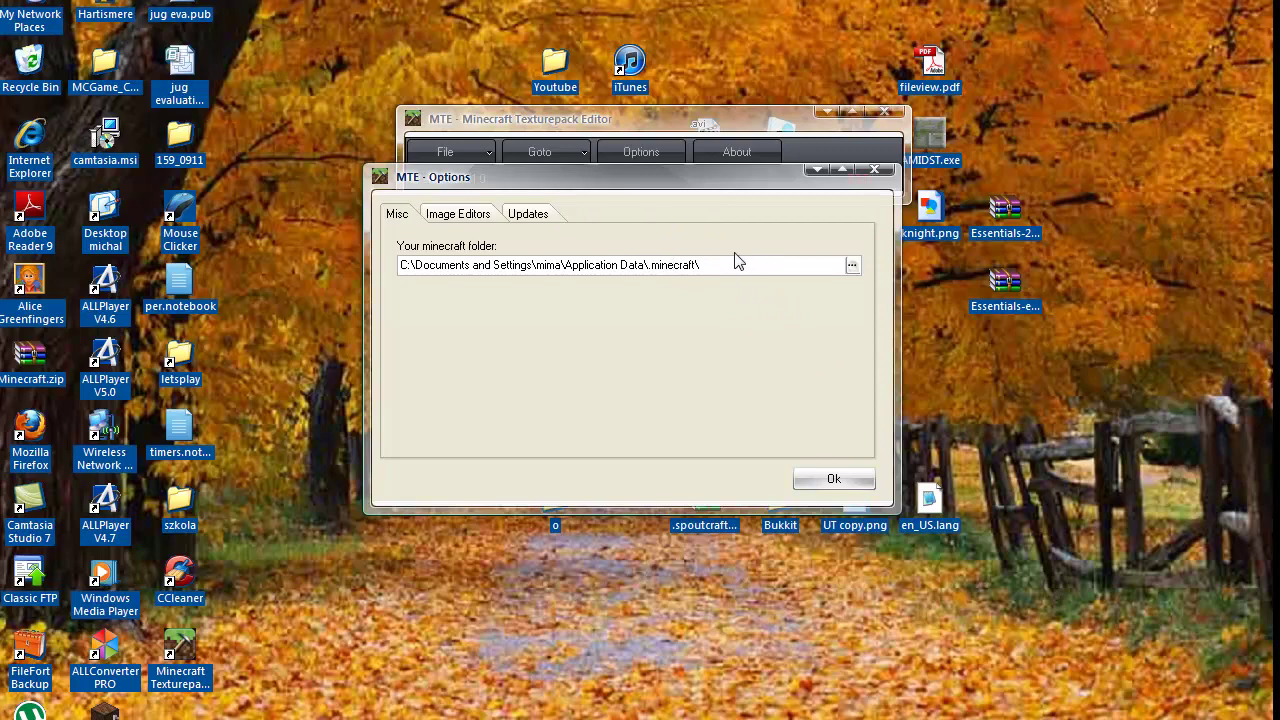
click(448, 212)
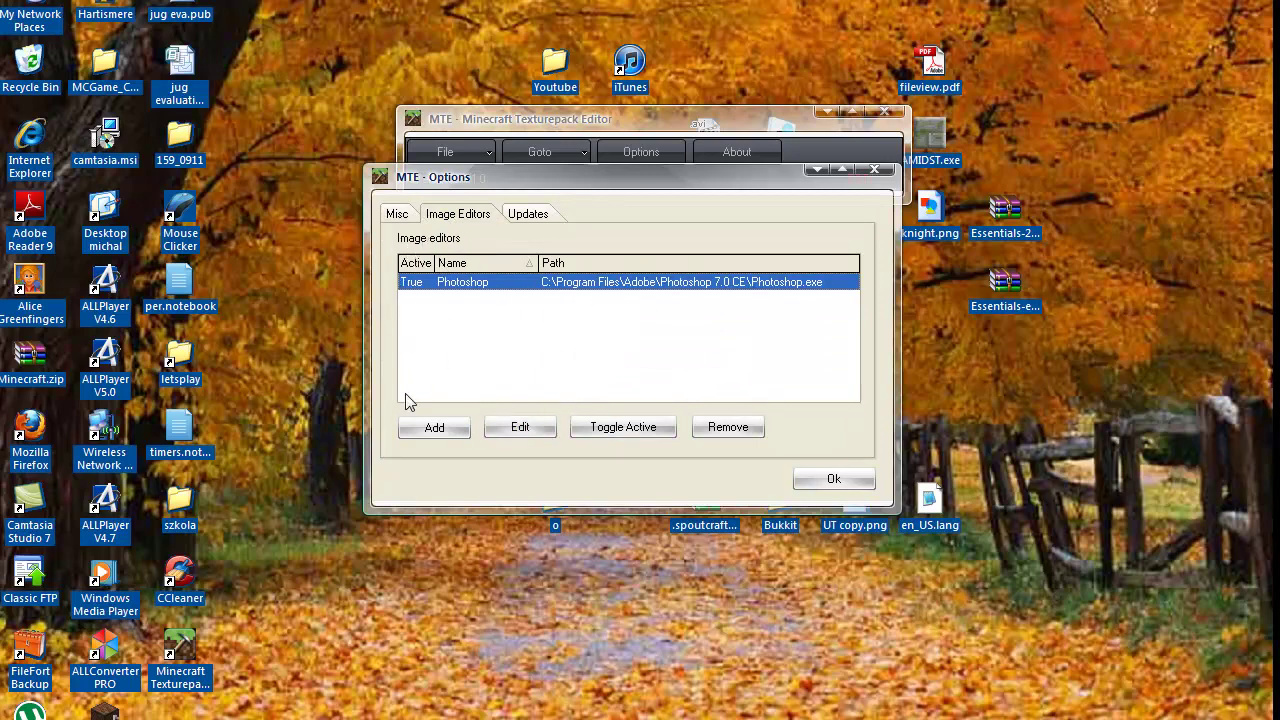
- Start adding a new image editor named 'pfd' and browse for its executable
click(436, 434)
click(440, 437)
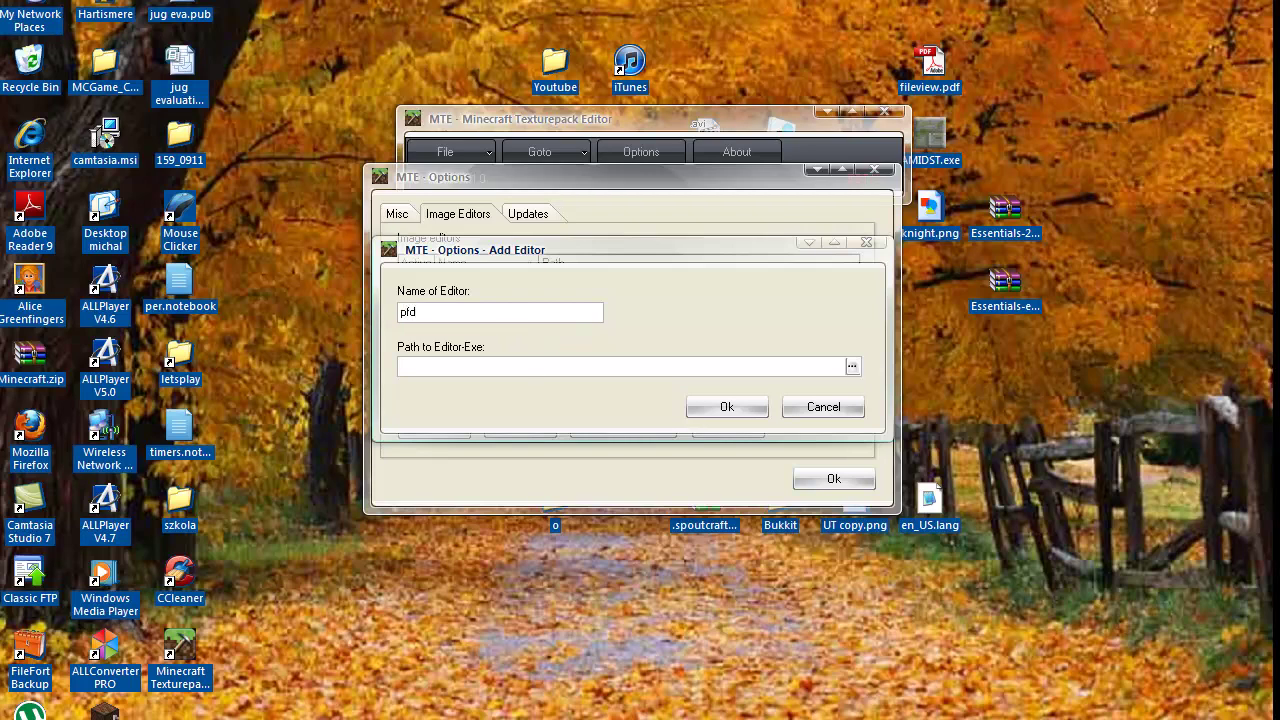
click(852, 367)
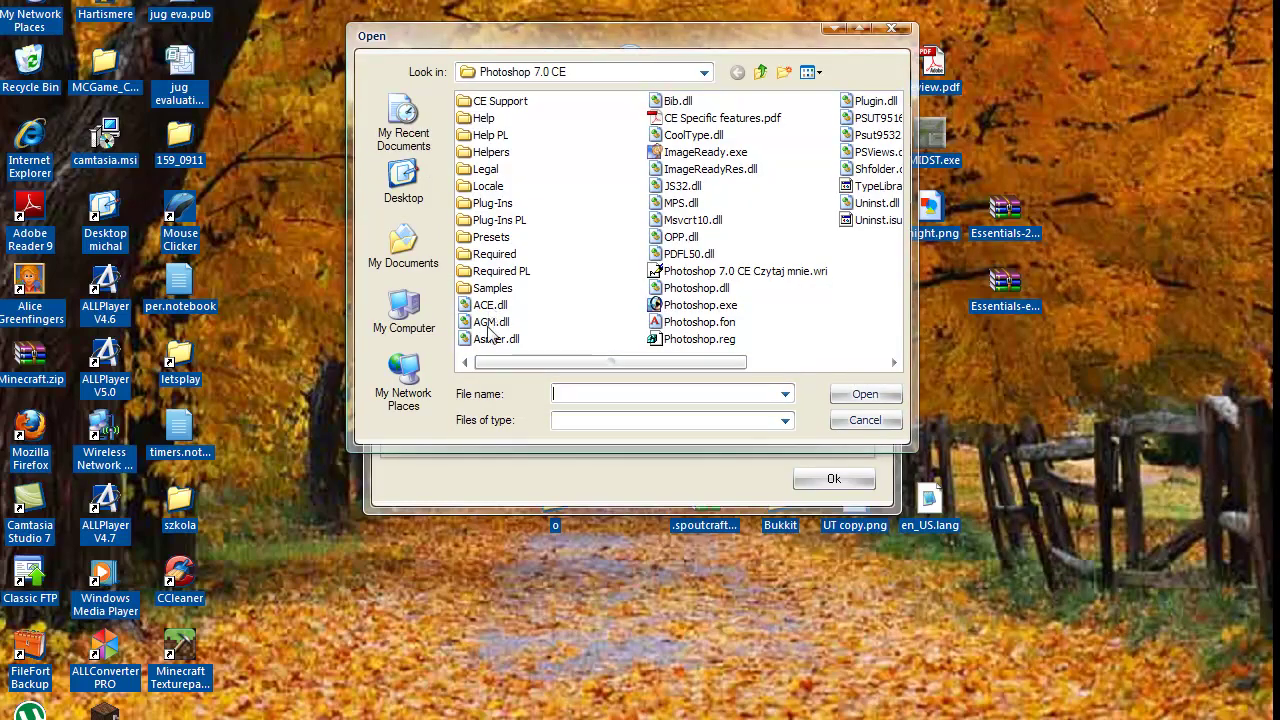
- Browse from My Computer through Local Disk (C:) into Program Files
mouse_move(530, 362)
mouse_down()
mouse_move(757, 330)
mouse_move(518, 340)
mouse_up()
click(404, 318)
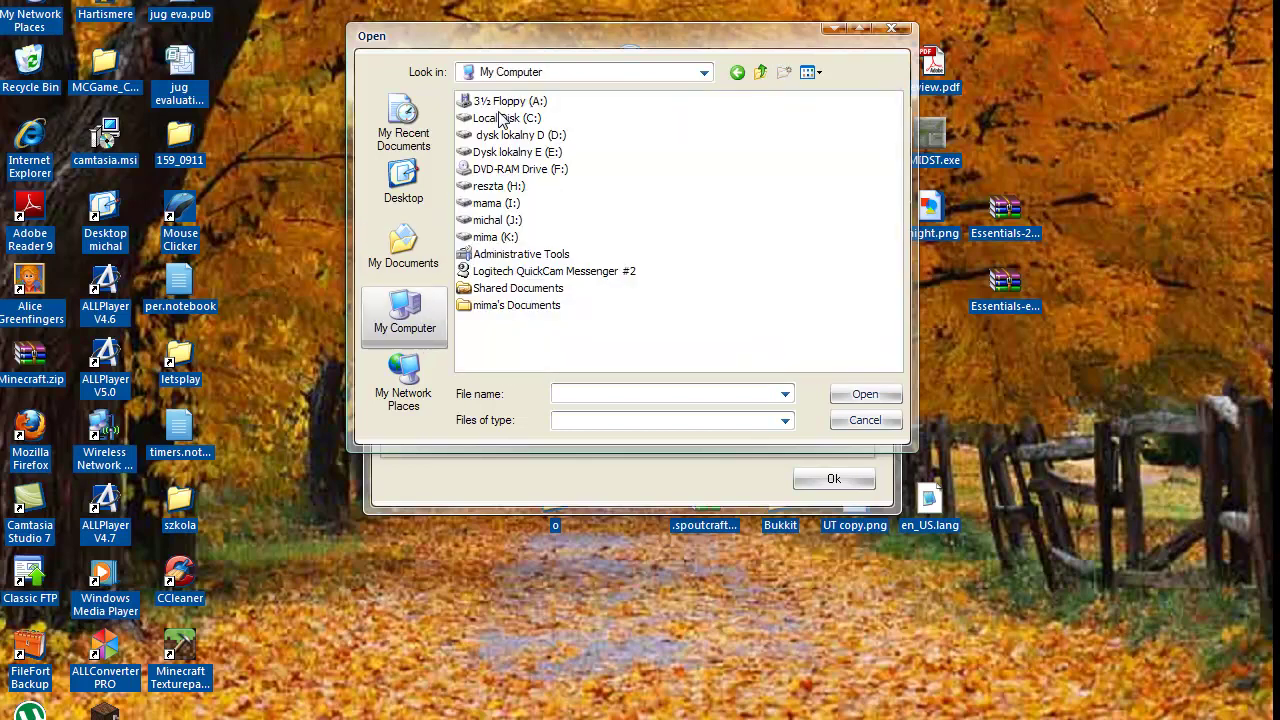
double_click(500, 120)
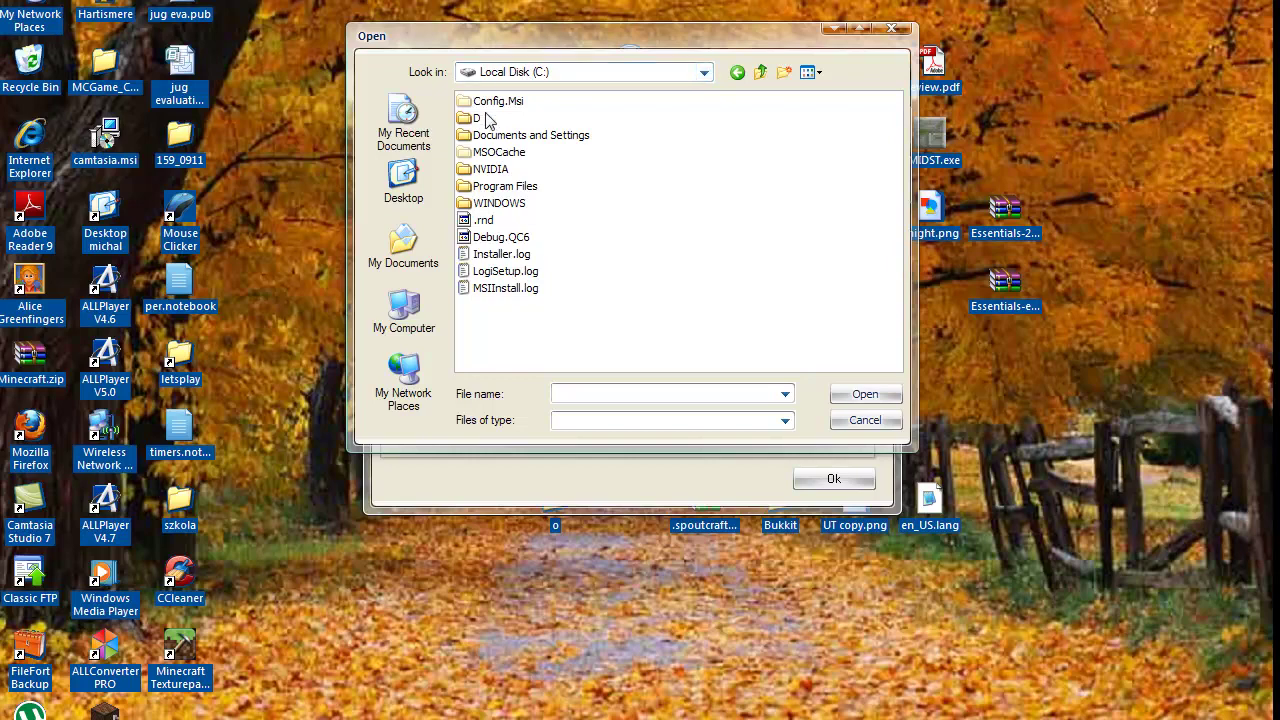
double_click(480, 189)
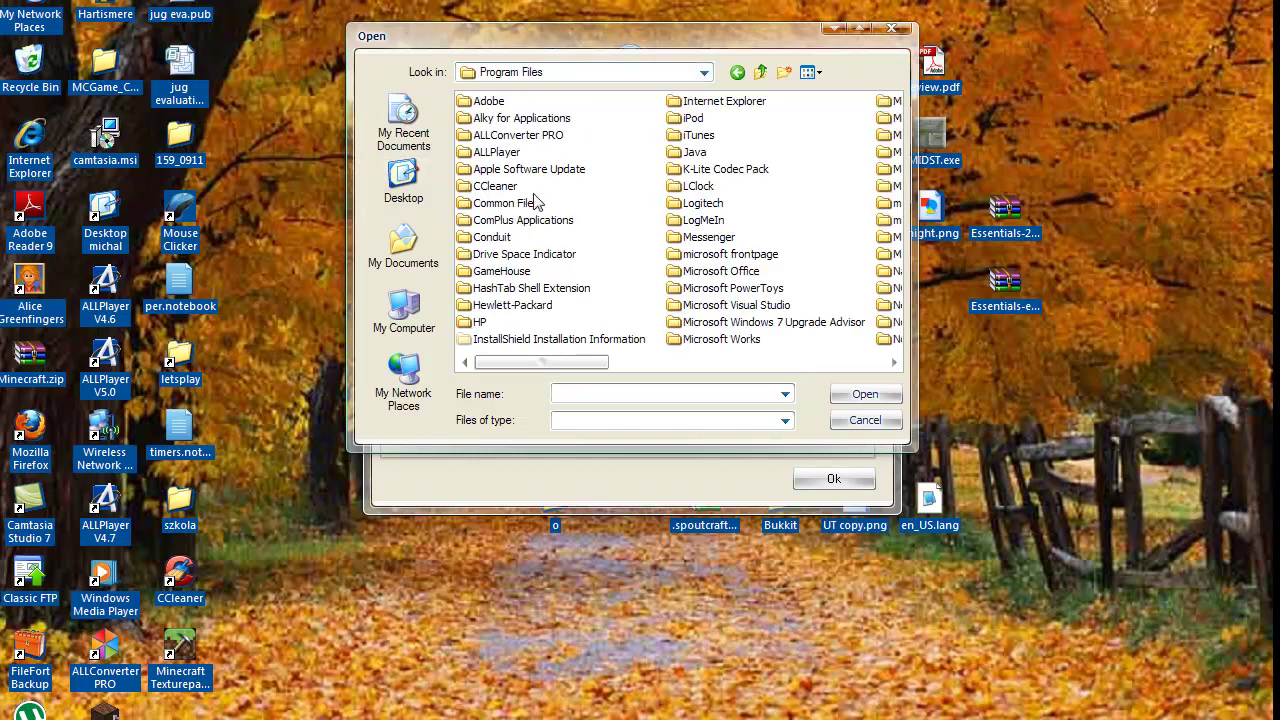
drag(571, 362, 796, 347)
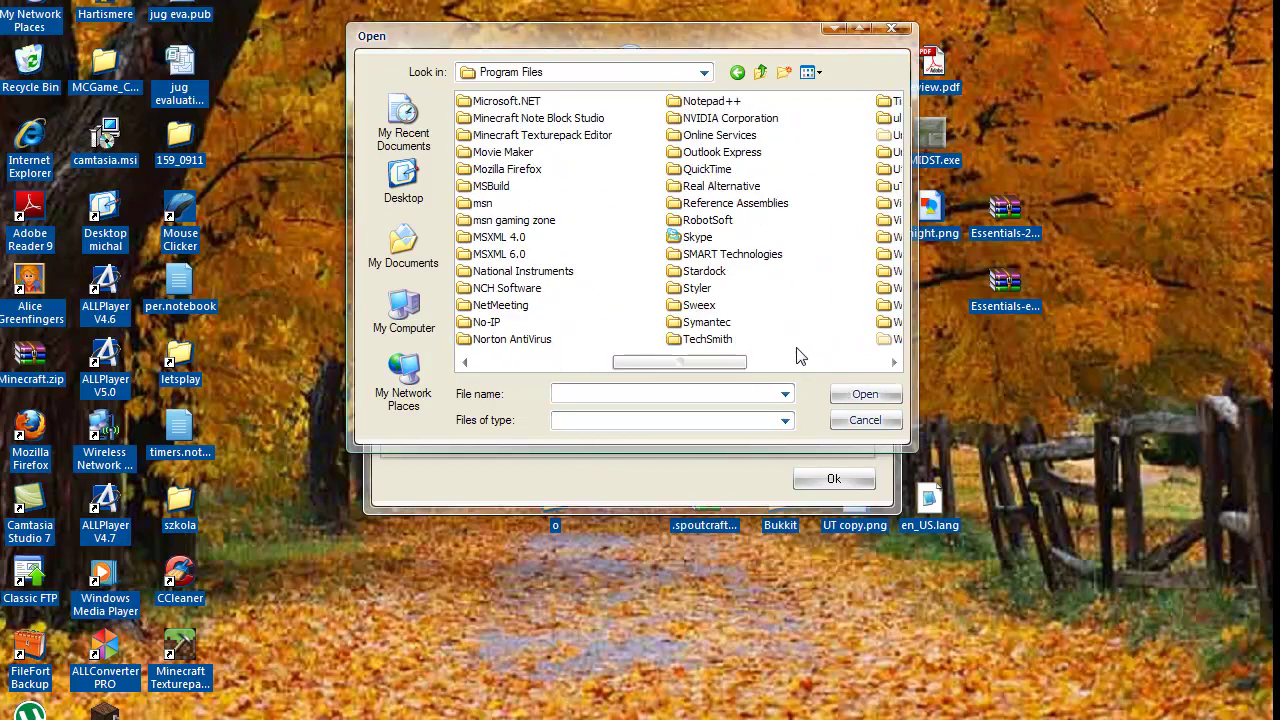
key(a)
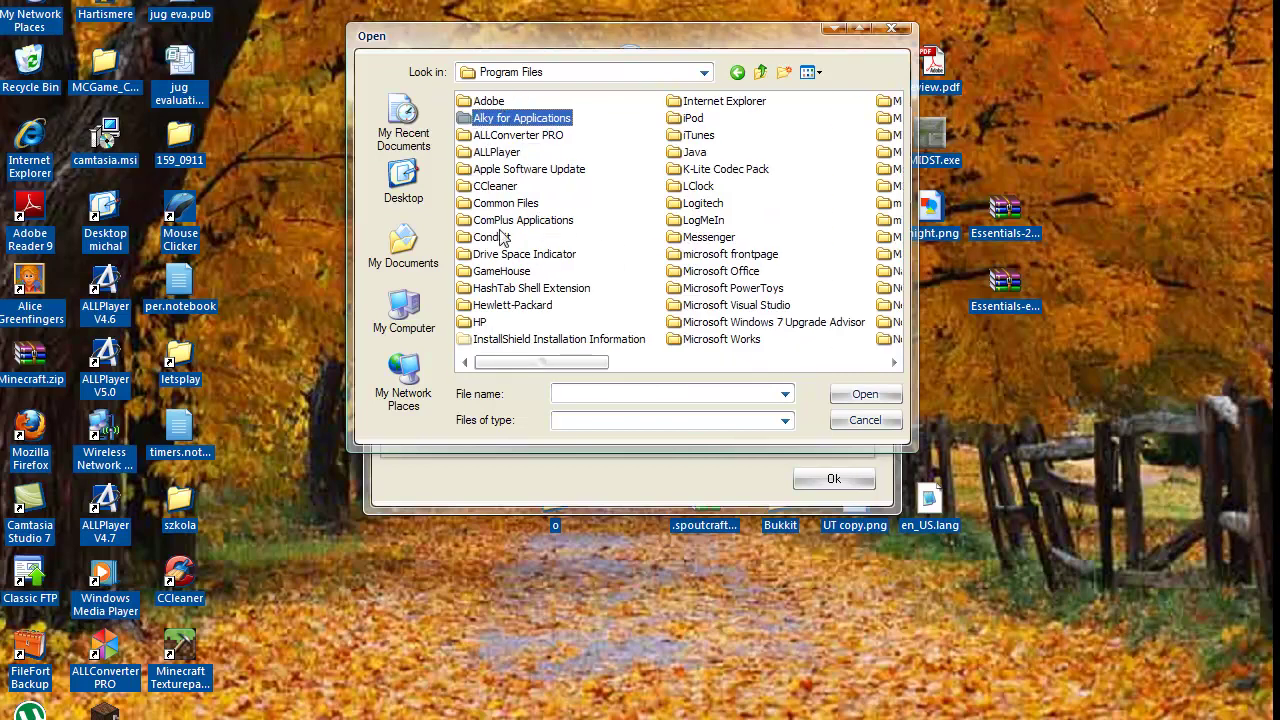
- Choose Adobe\Photoshop 7.0 CE\Photoshop.exe and confirm adding it as an image editor
double_click(488, 101)
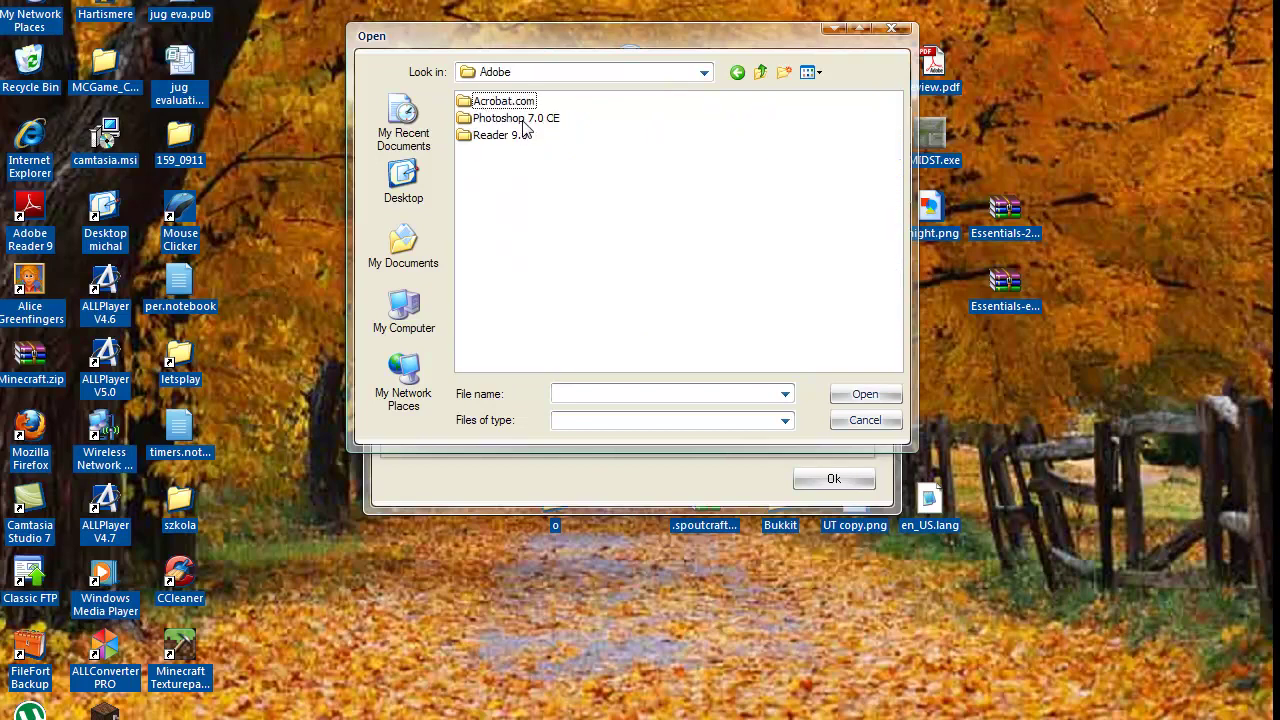
double_click(517, 118)
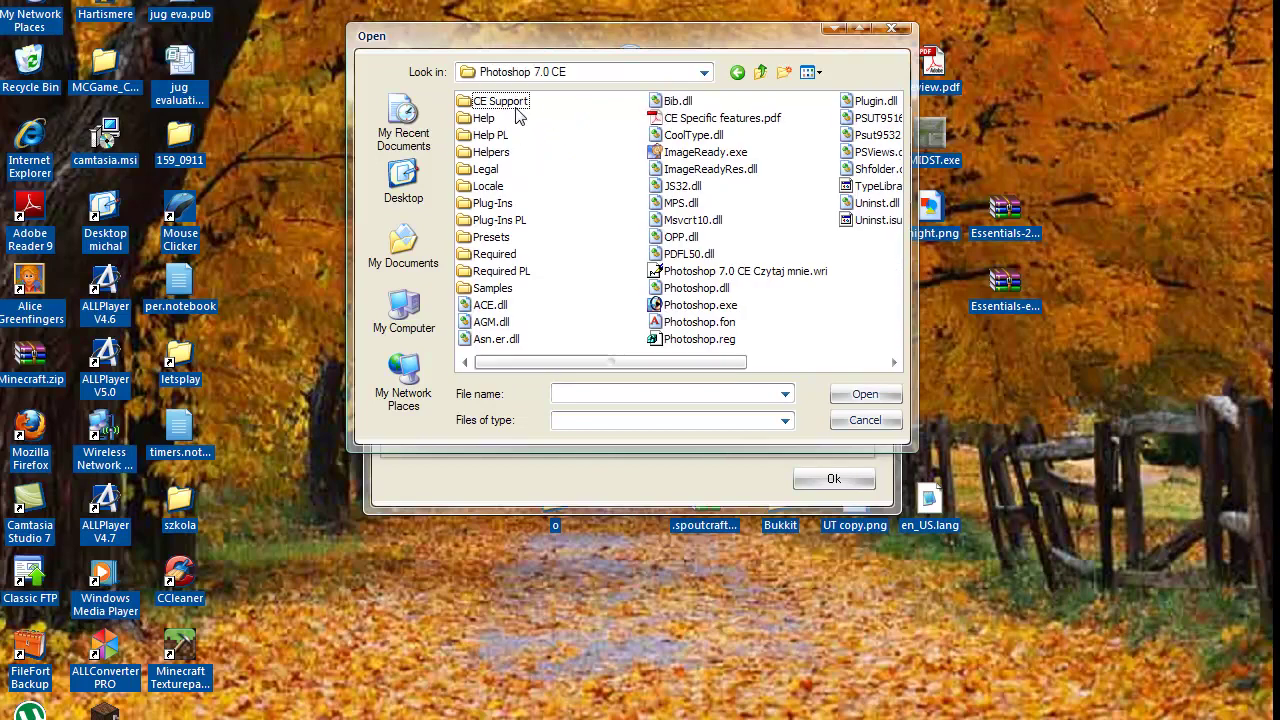
key(i)
click(711, 308)
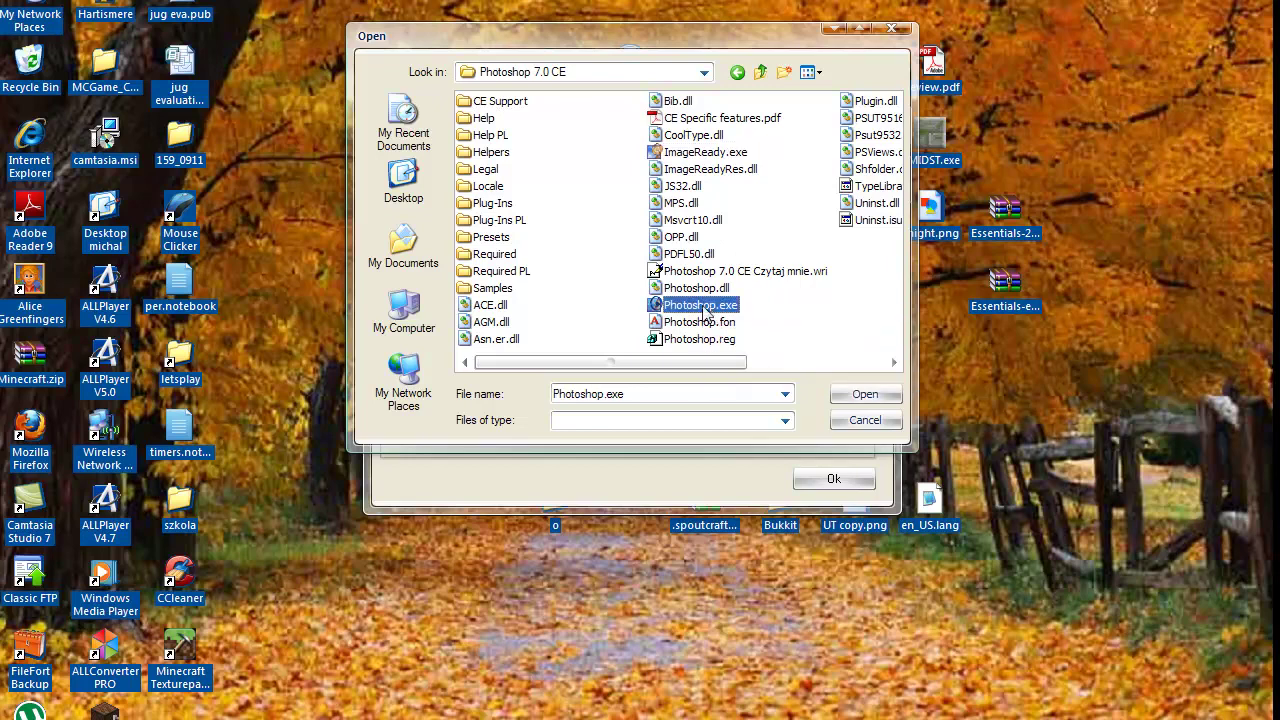
click(893, 31)
click(805, 408)
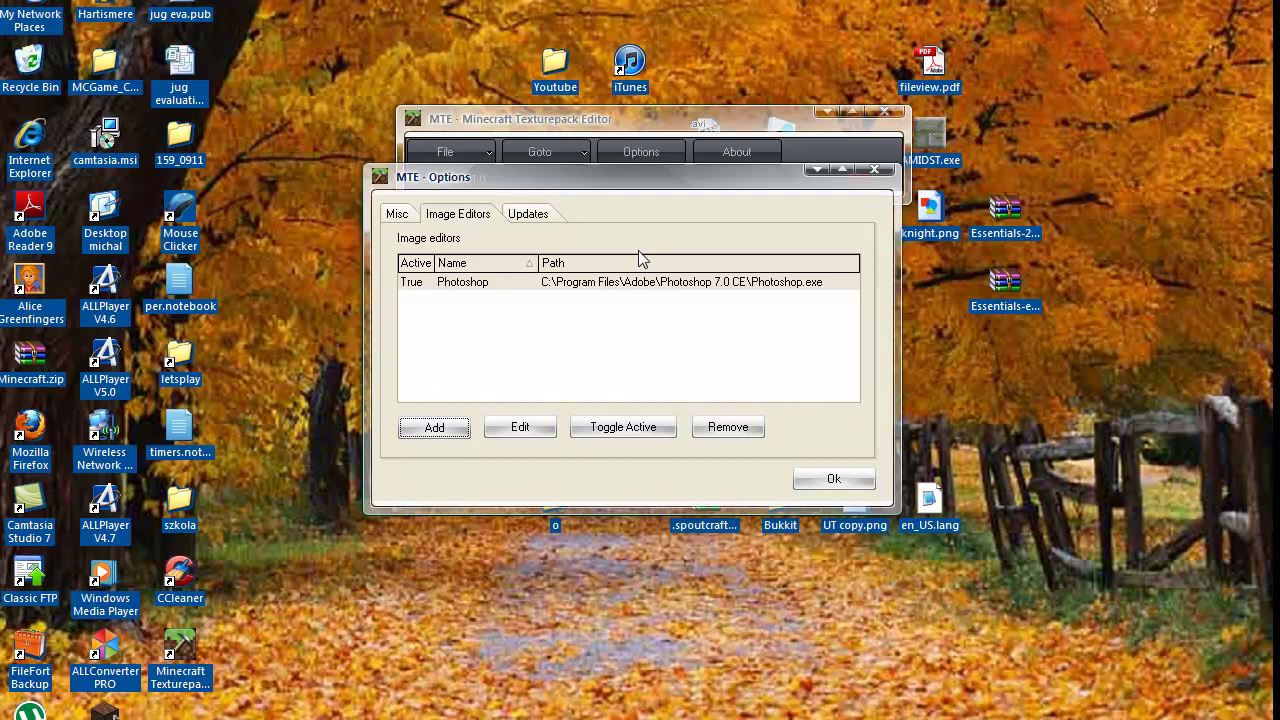
- Close Options and create a new texturepack named 'Japanasse Texturpack'
click(834, 479)
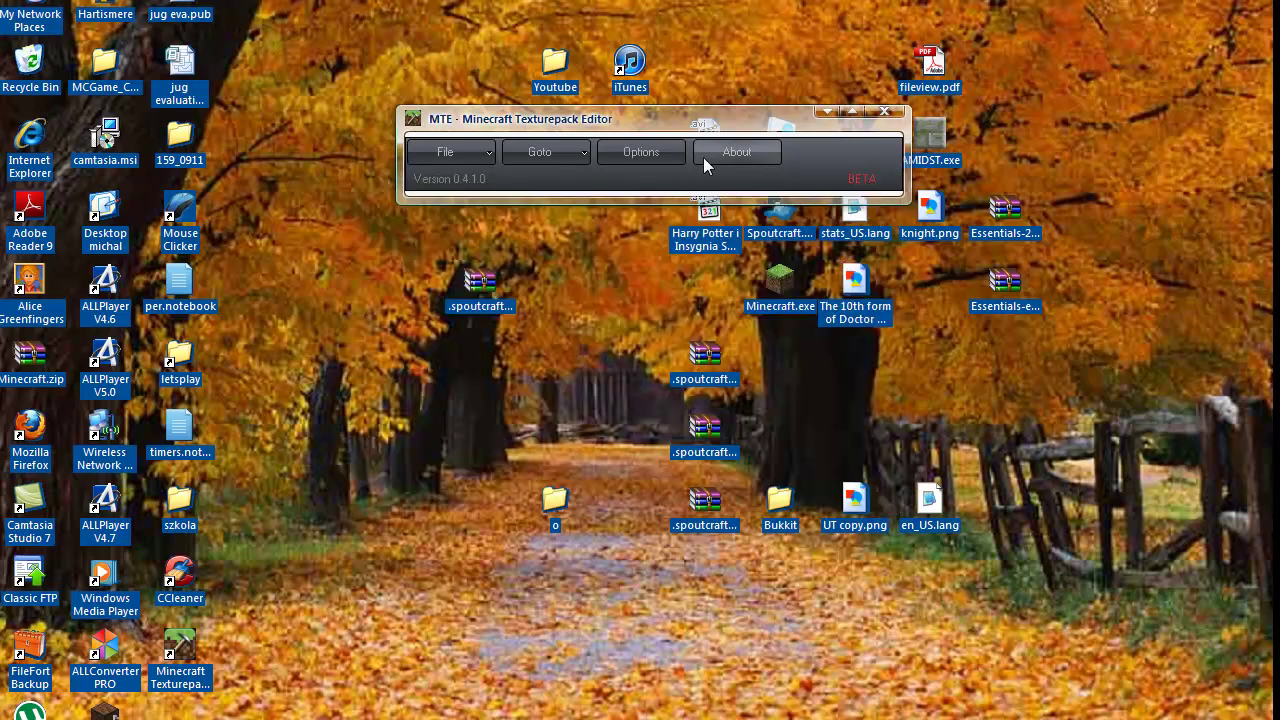
click(461, 153)
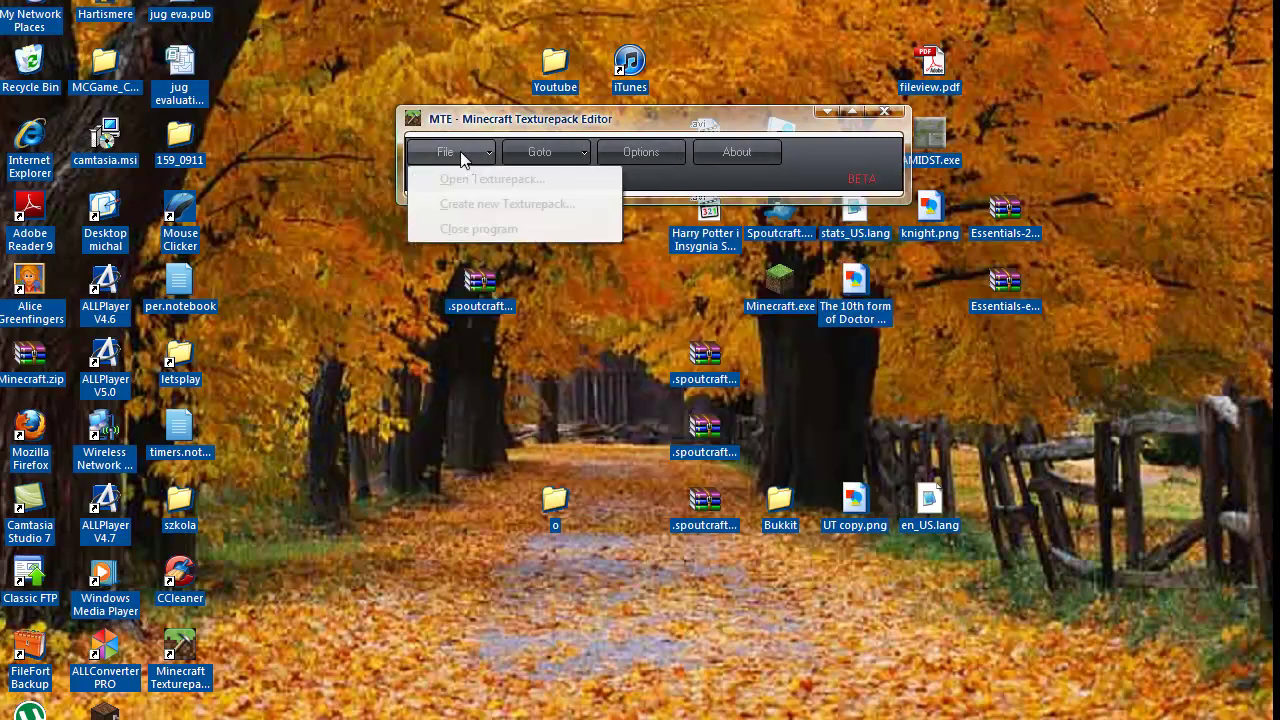
click(483, 205)
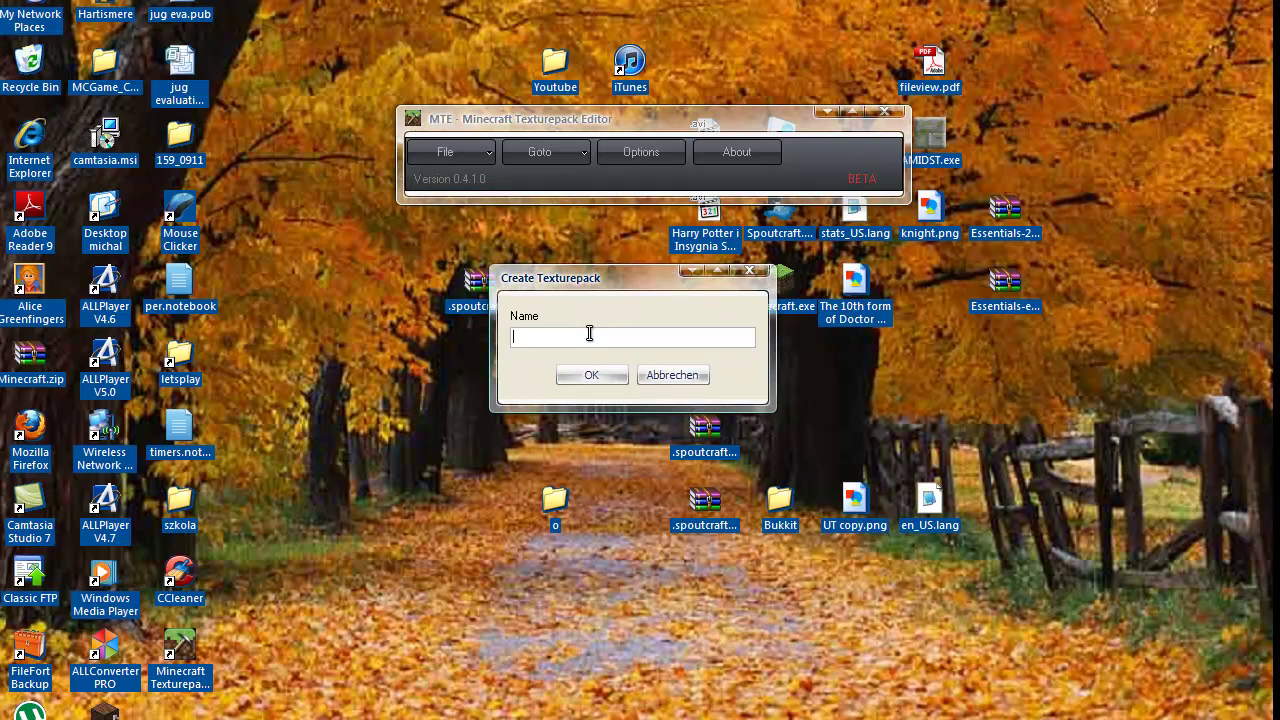
text(Japanasse)
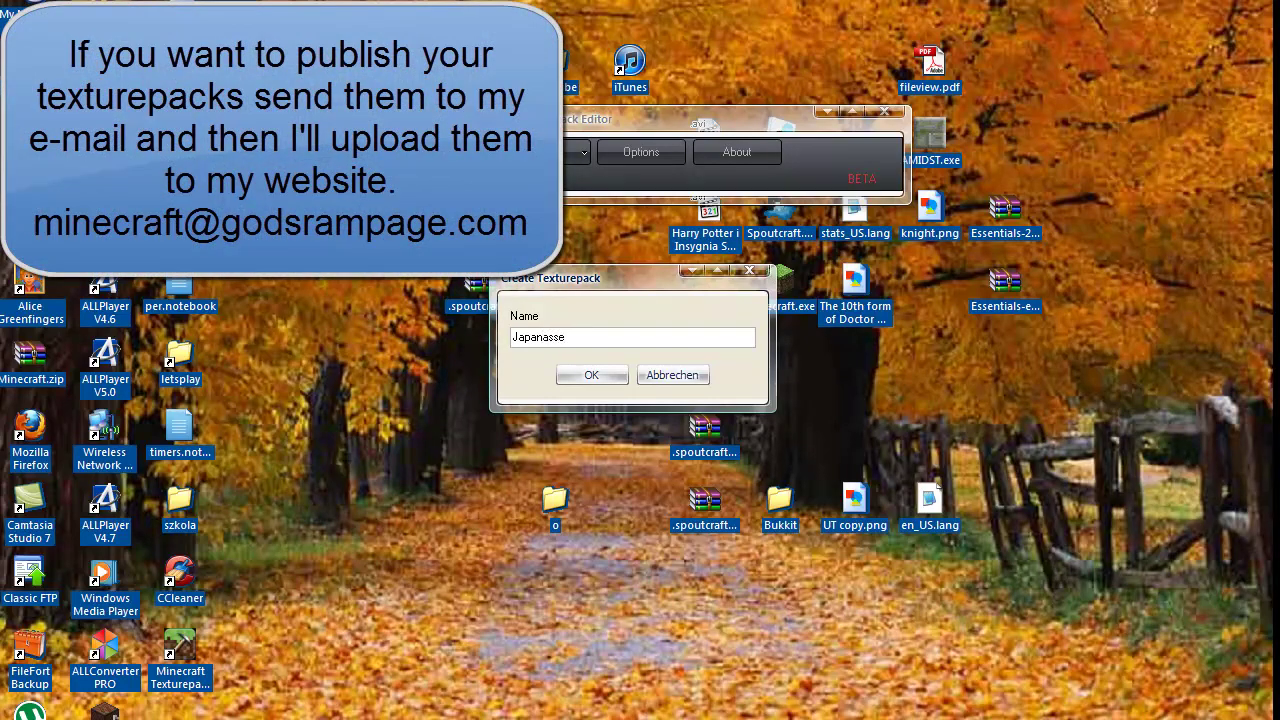
text(Texturepack)
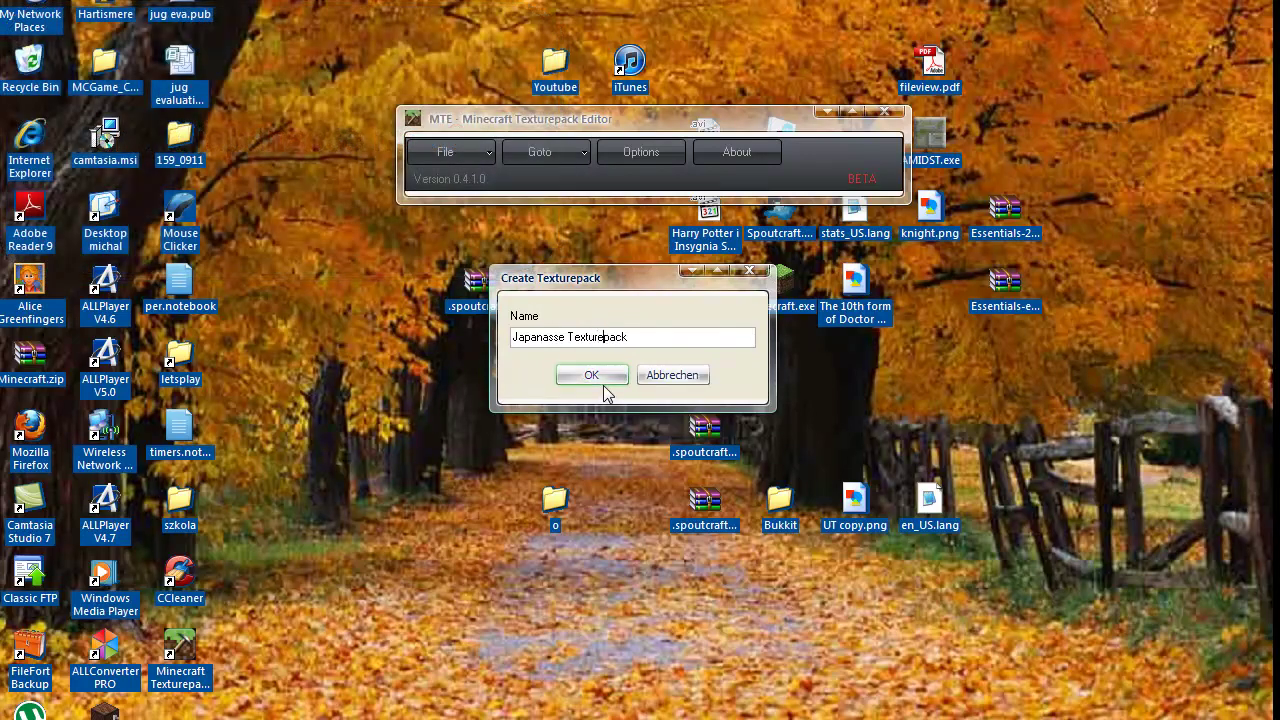
click(596, 378)
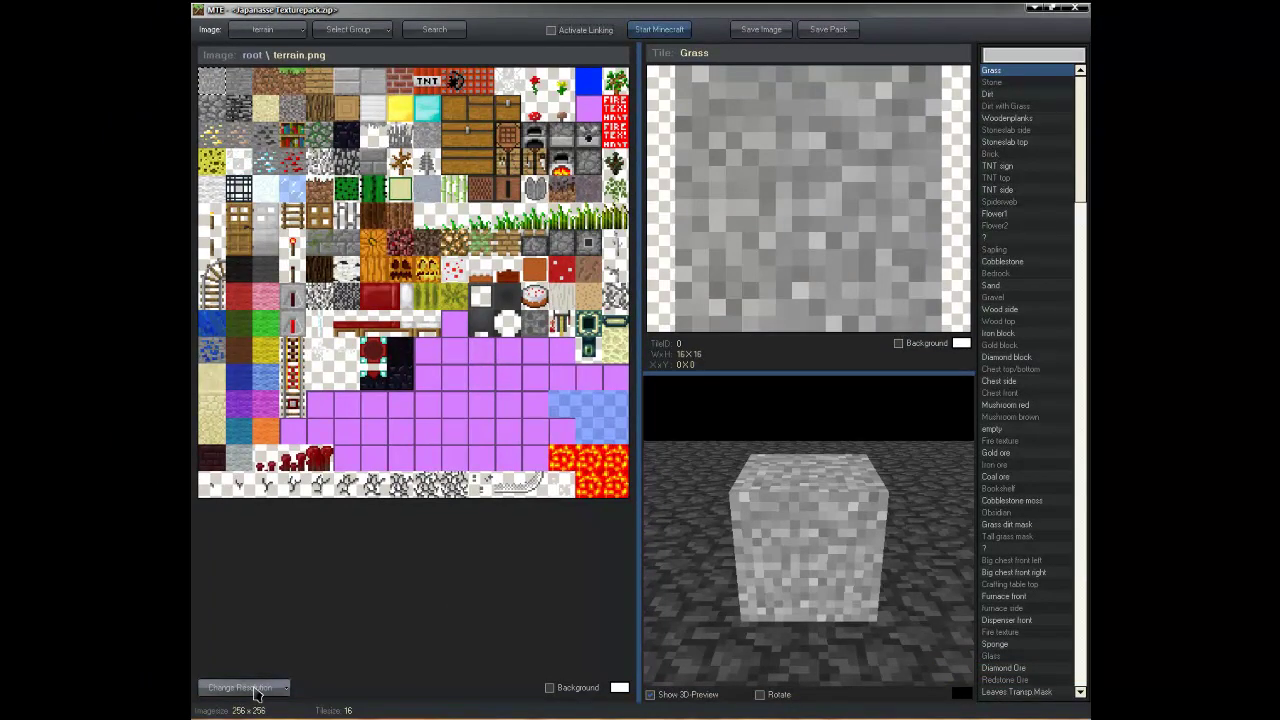
- Change the texturepack resolution to 1024 X 1024 with 64 x 64 tiles
click(257, 690)
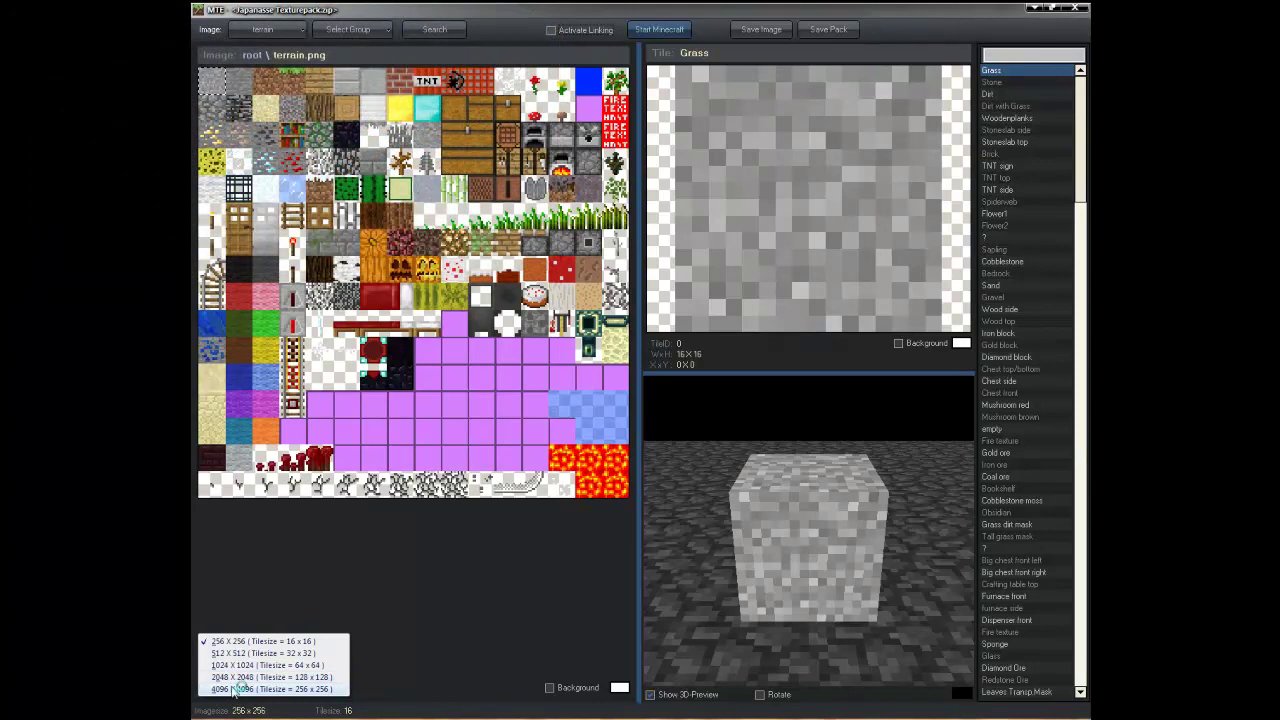
click(240, 665)
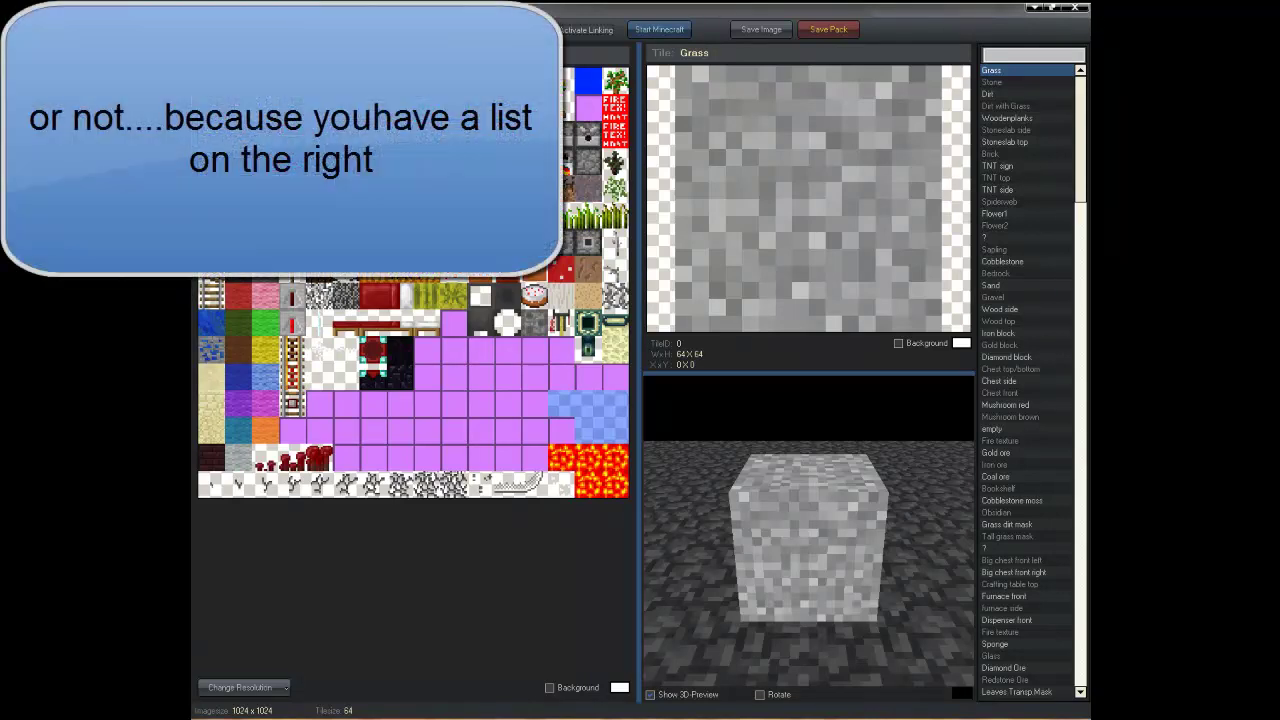
- Load the Diamond Ore tile into the preview and briefly spin its 3D cube
click(427, 135)
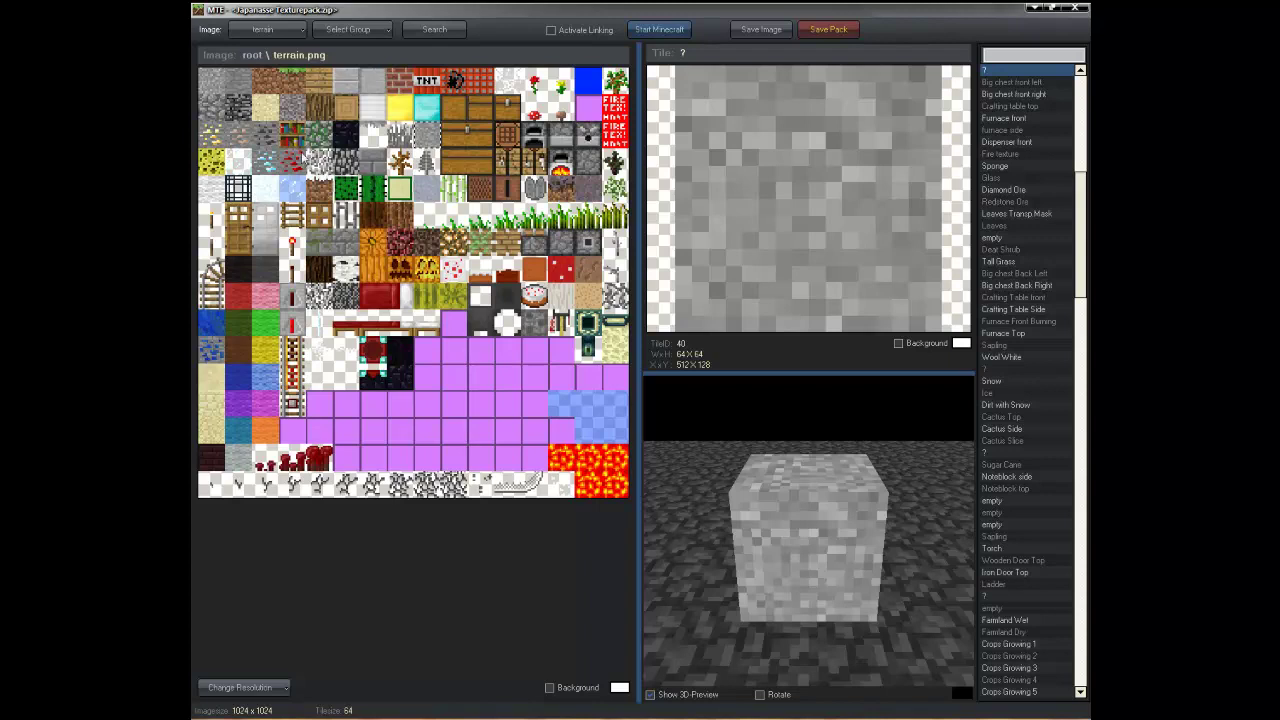
click(263, 158)
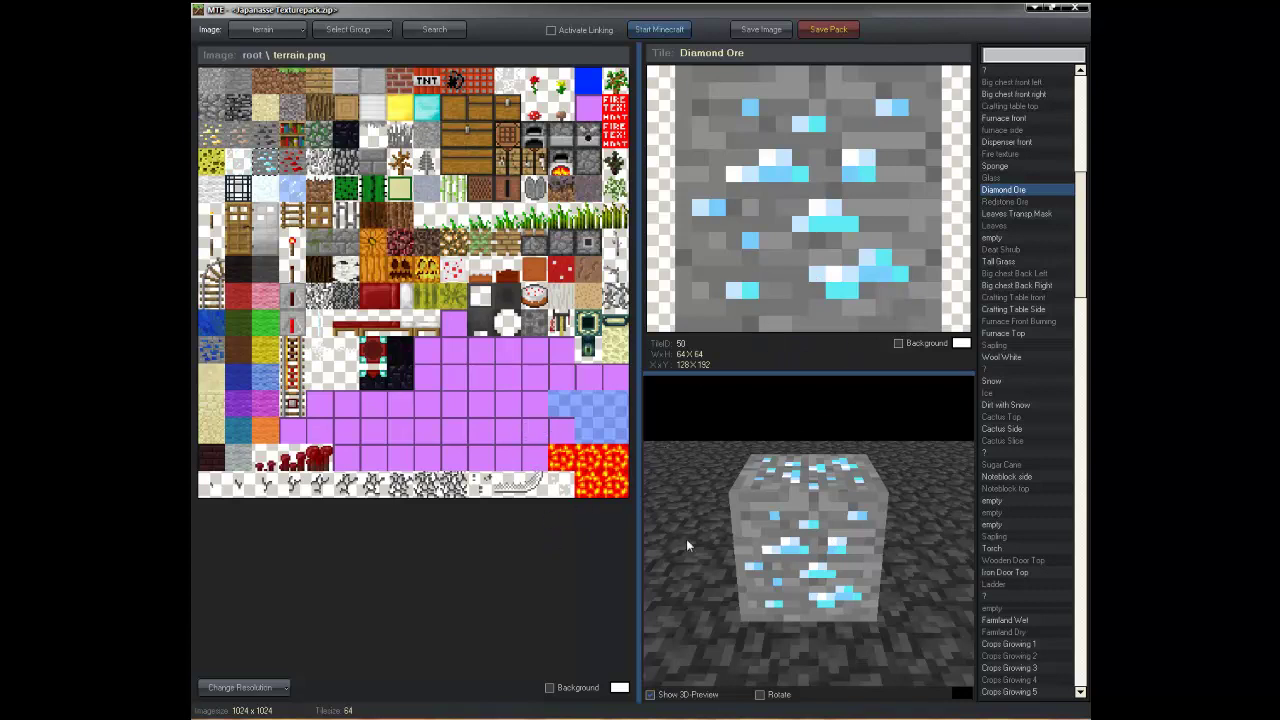
click(770, 695)
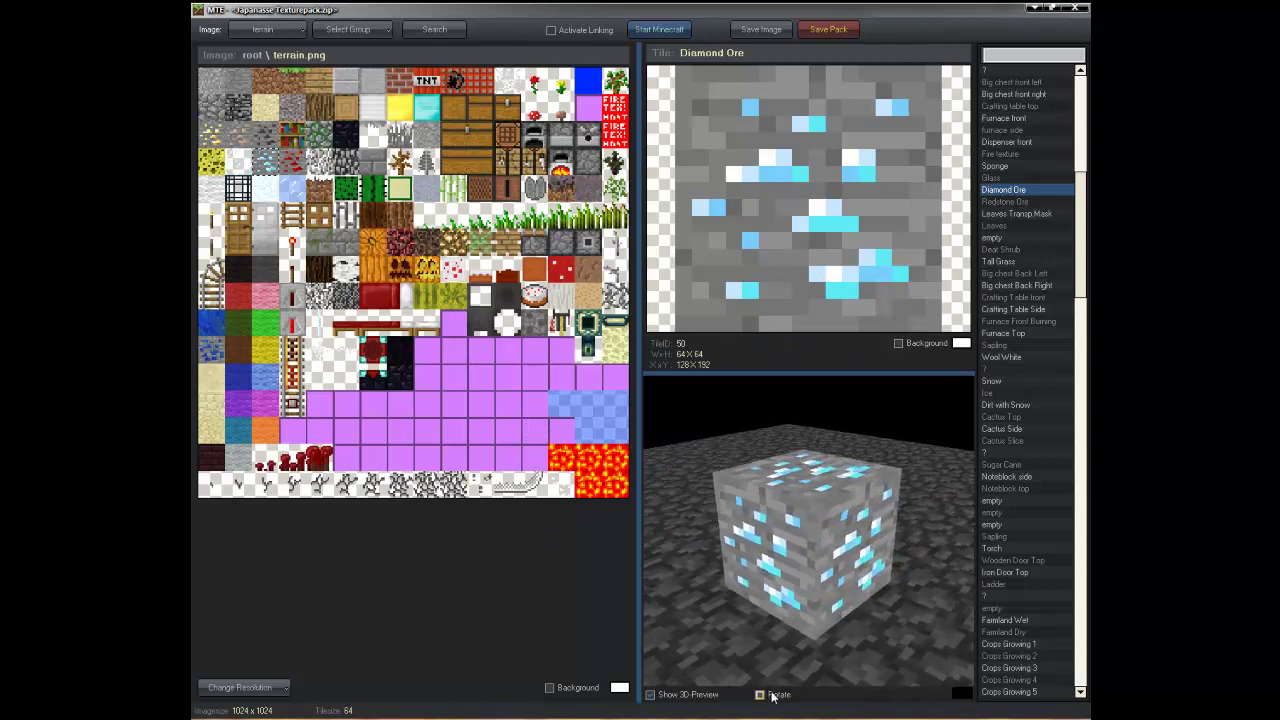
click(770, 695)
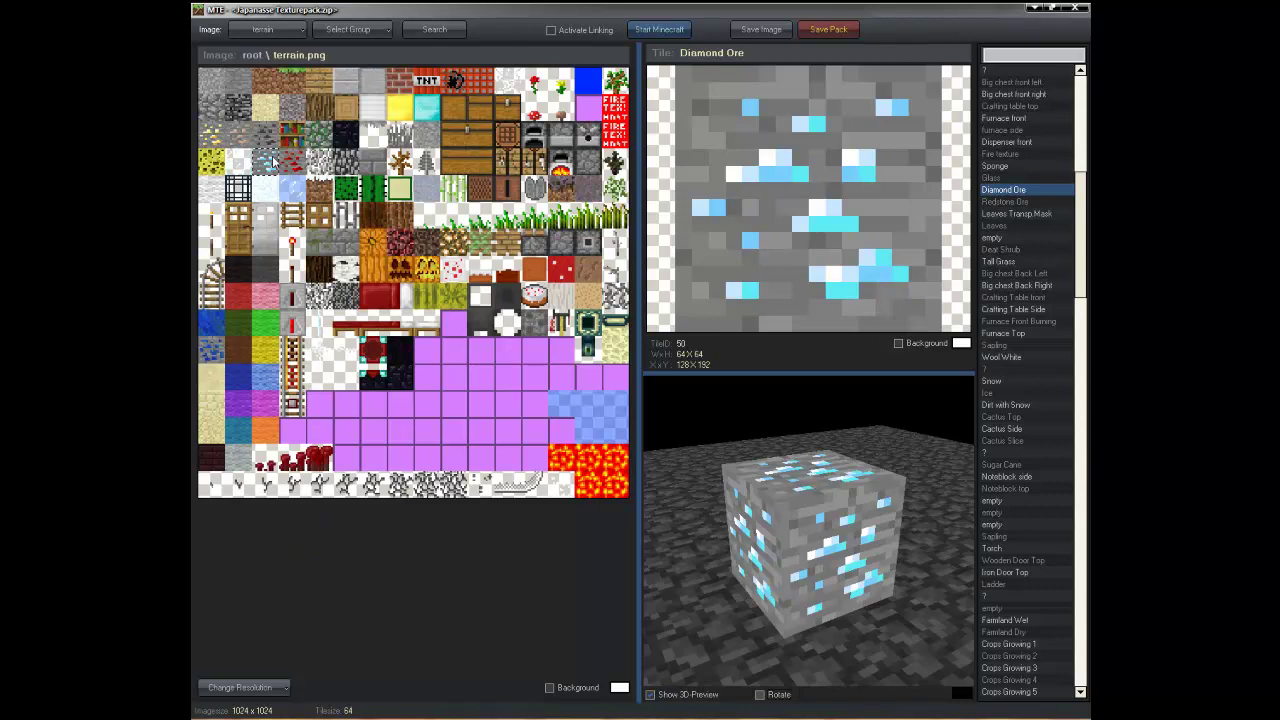
right_click(272, 162)
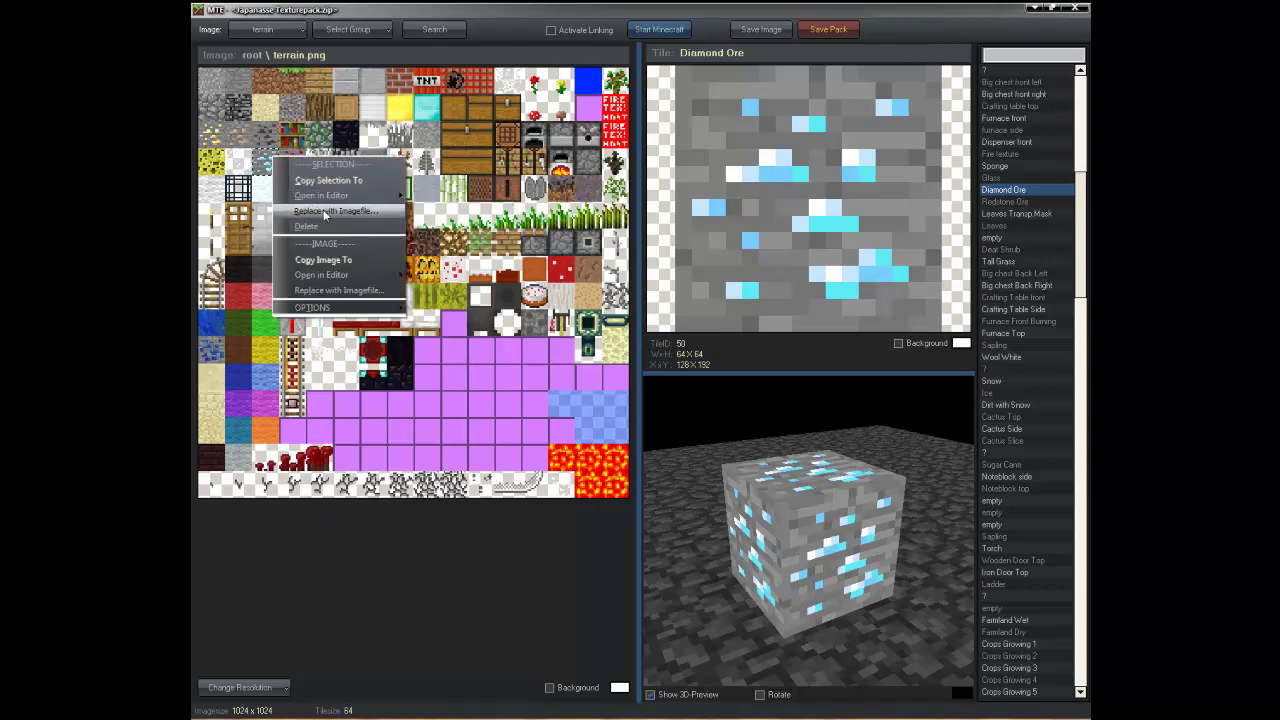
- Open the whole terrain sheet in Photoshop, then open only the Diamond Ore tile there
mouse_move(354, 277)
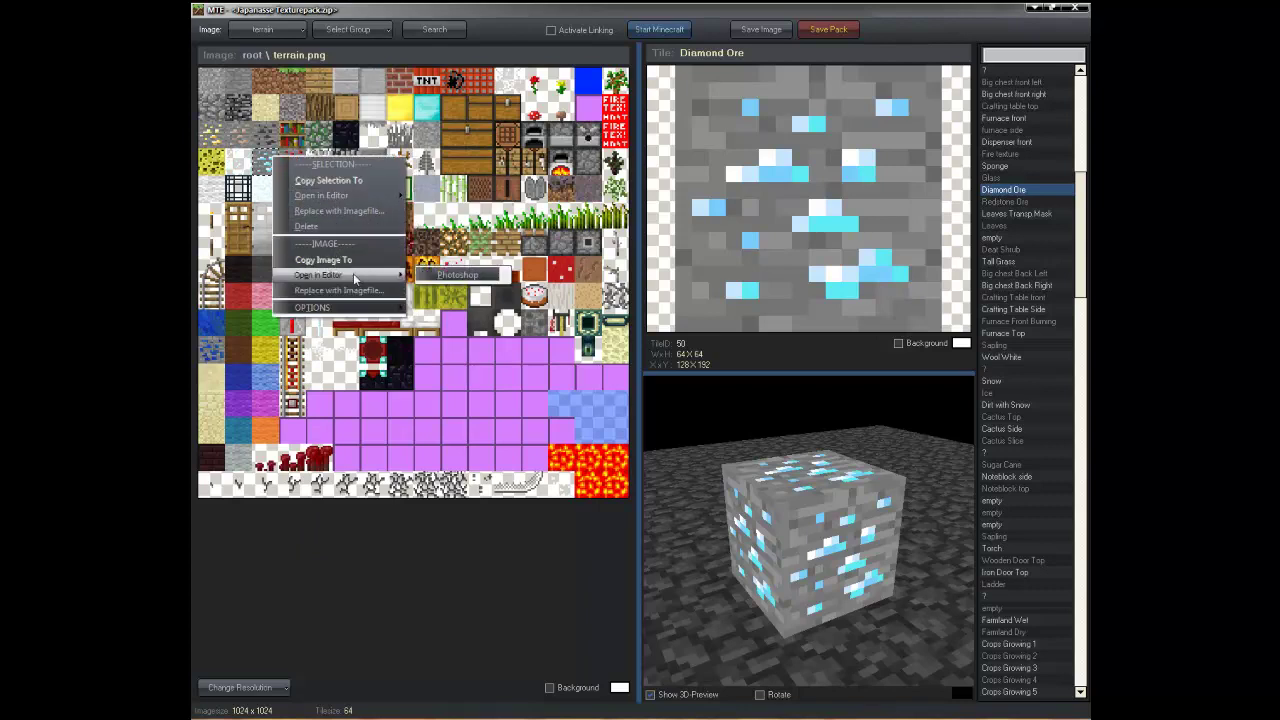
click(445, 275)
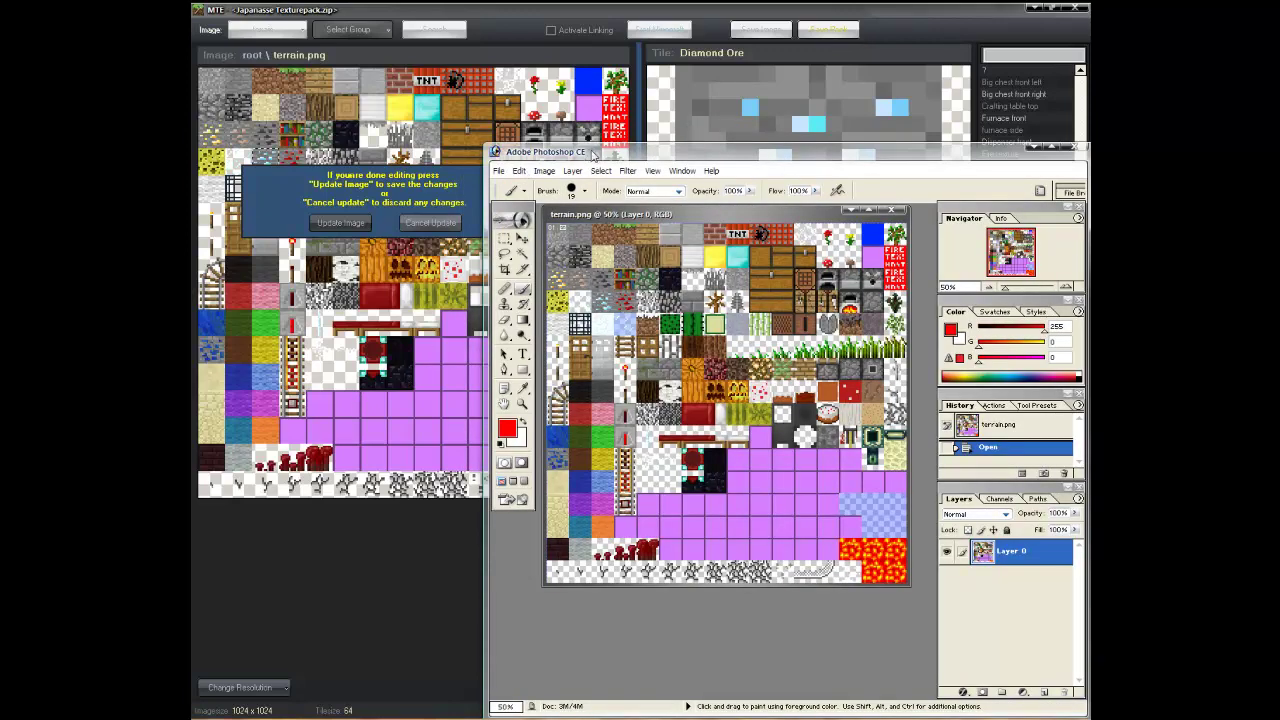
click(1062, 147)
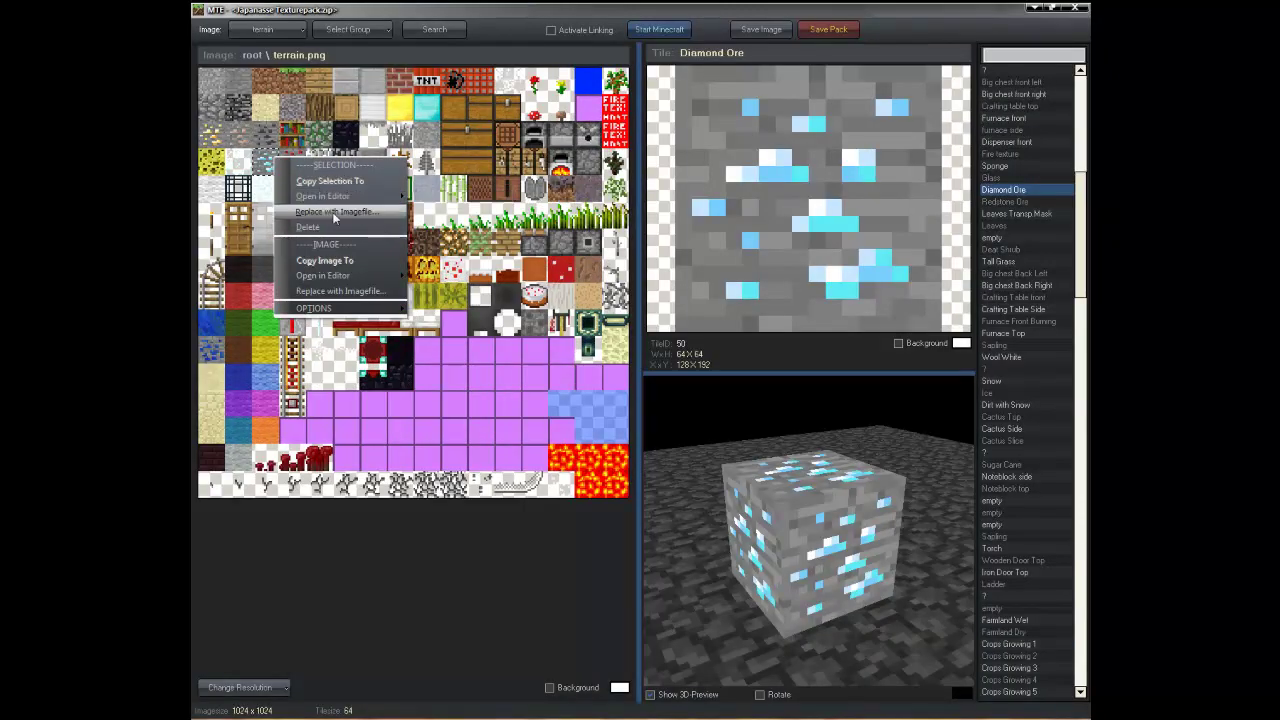
mouse_move(330, 197)
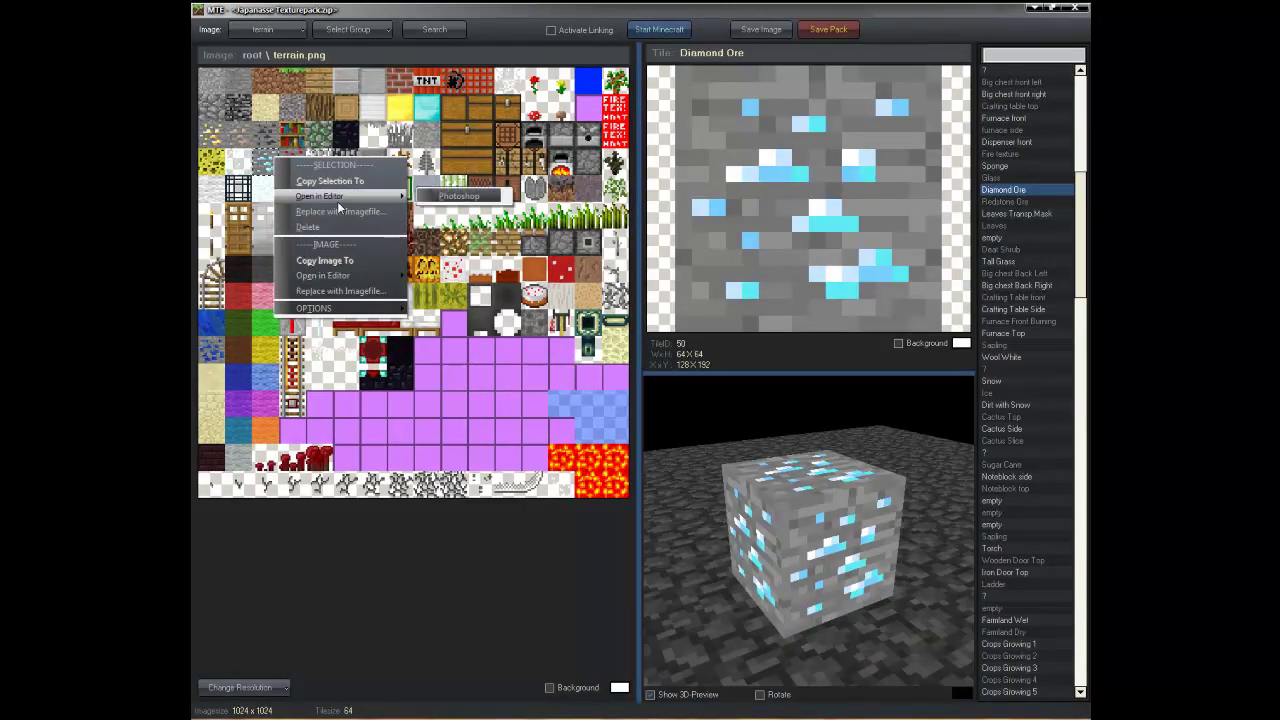
click(461, 202)
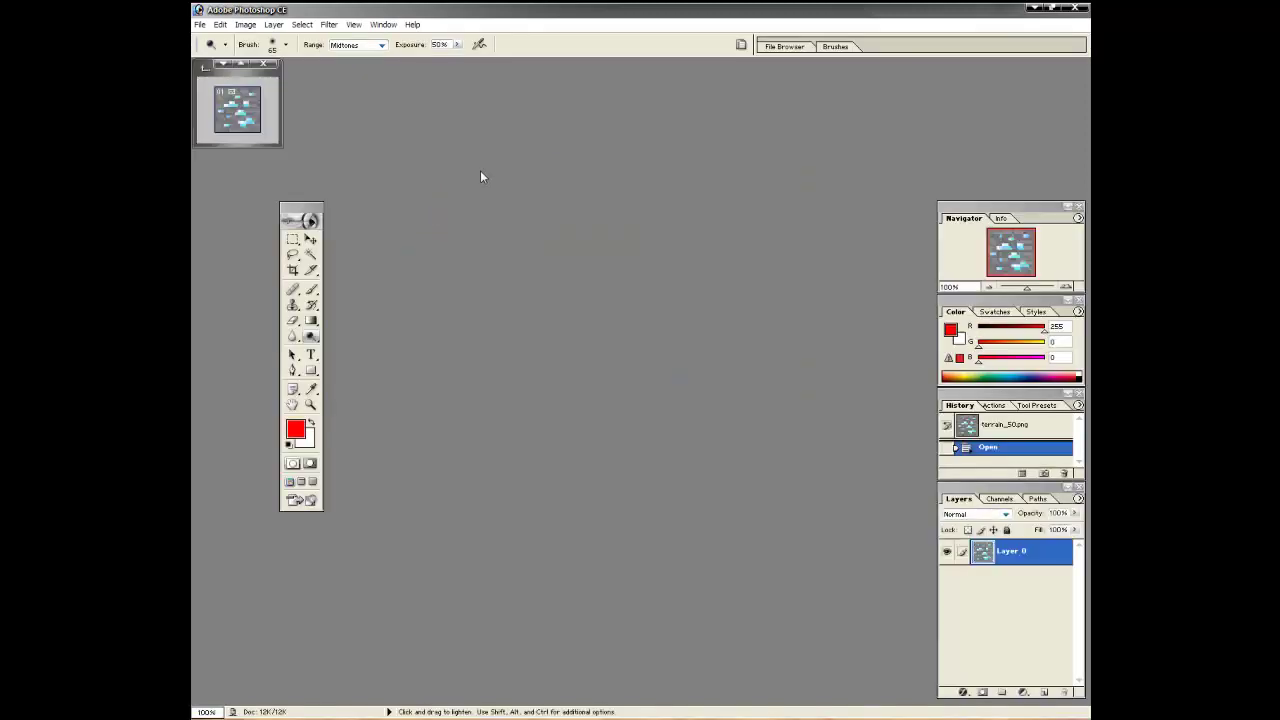
- Centre and enlarge the terrain_50.png window and zoom the ore tile in to 1600%
drag(230, 64, 574, 341)
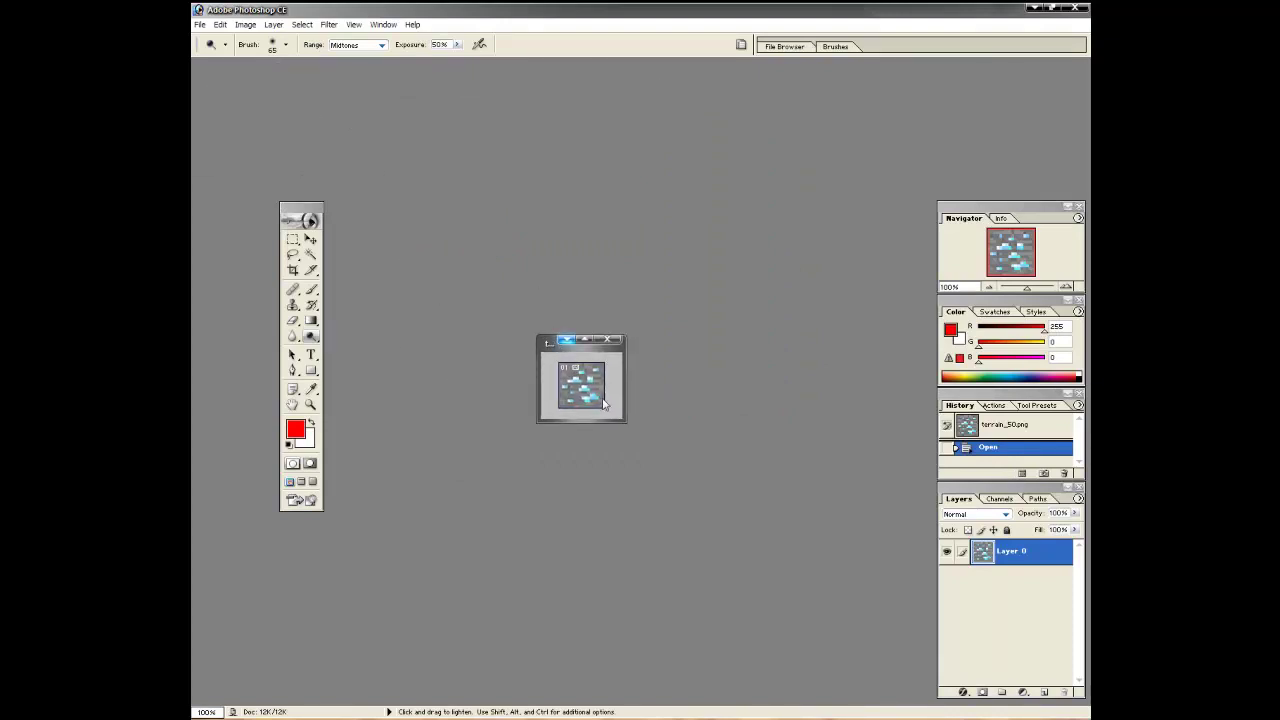
drag(626, 420, 915, 643)
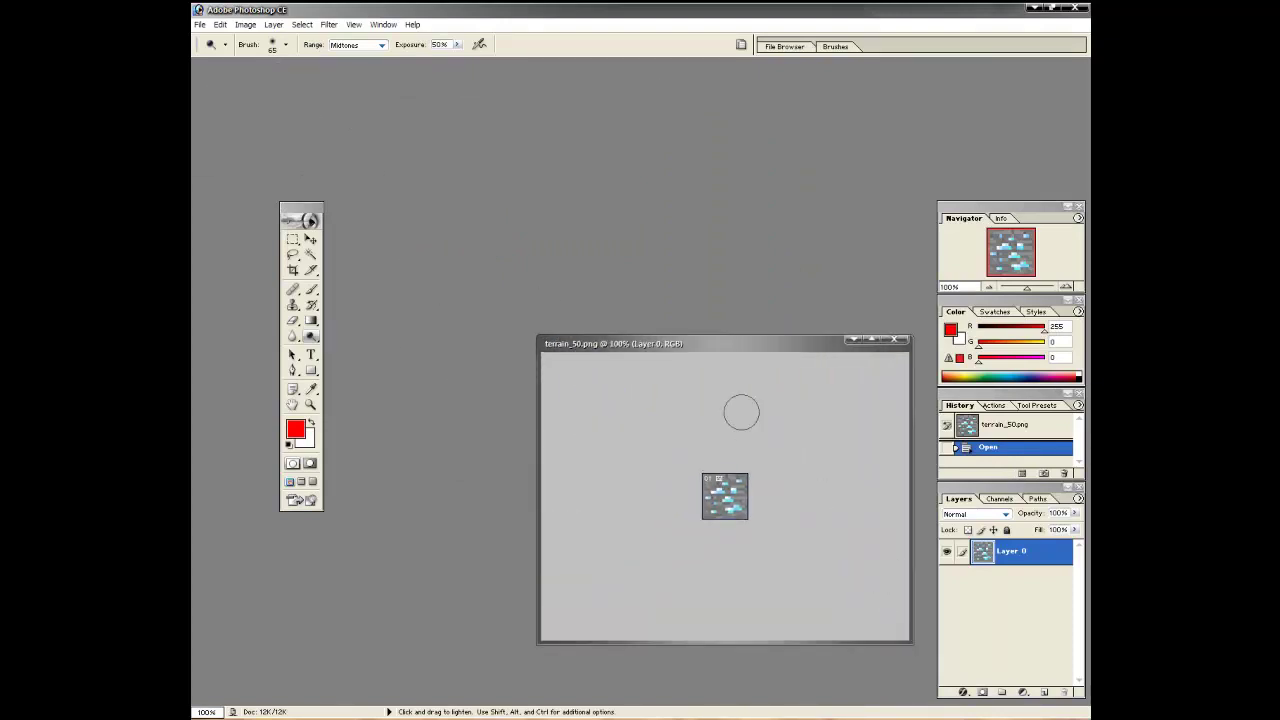
drag(710, 343, 606, 246)
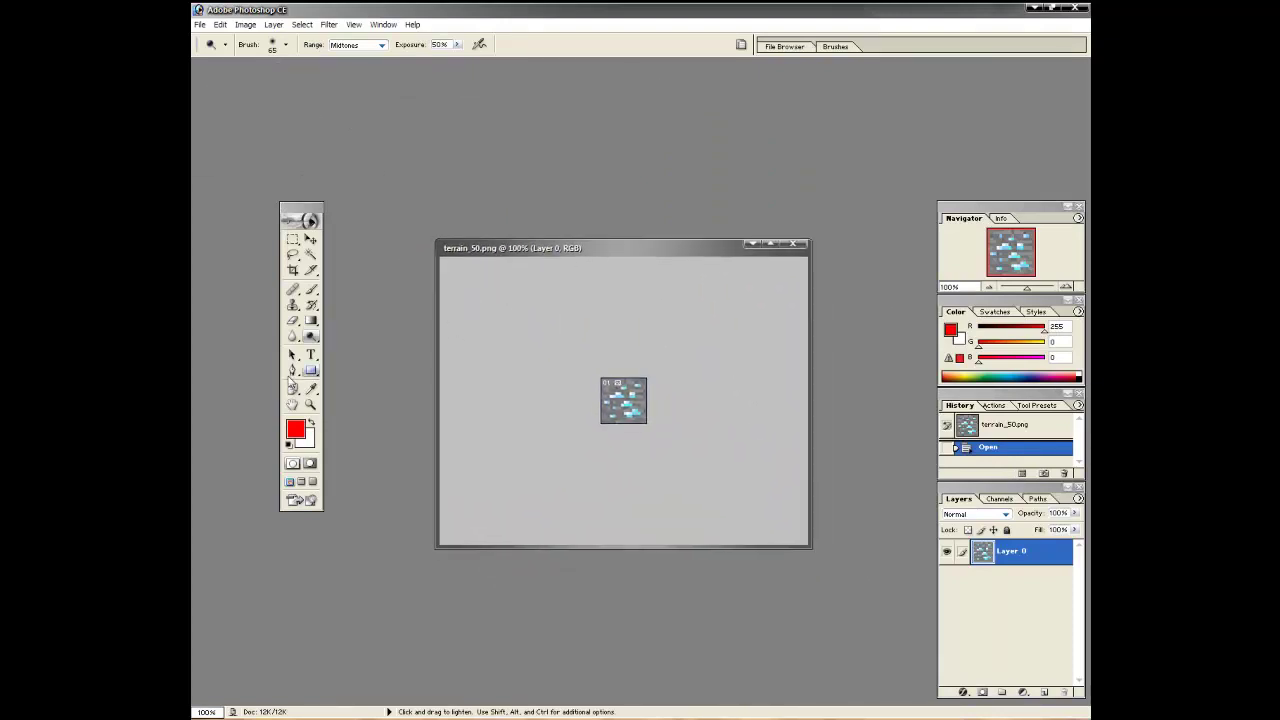
click(310, 403)
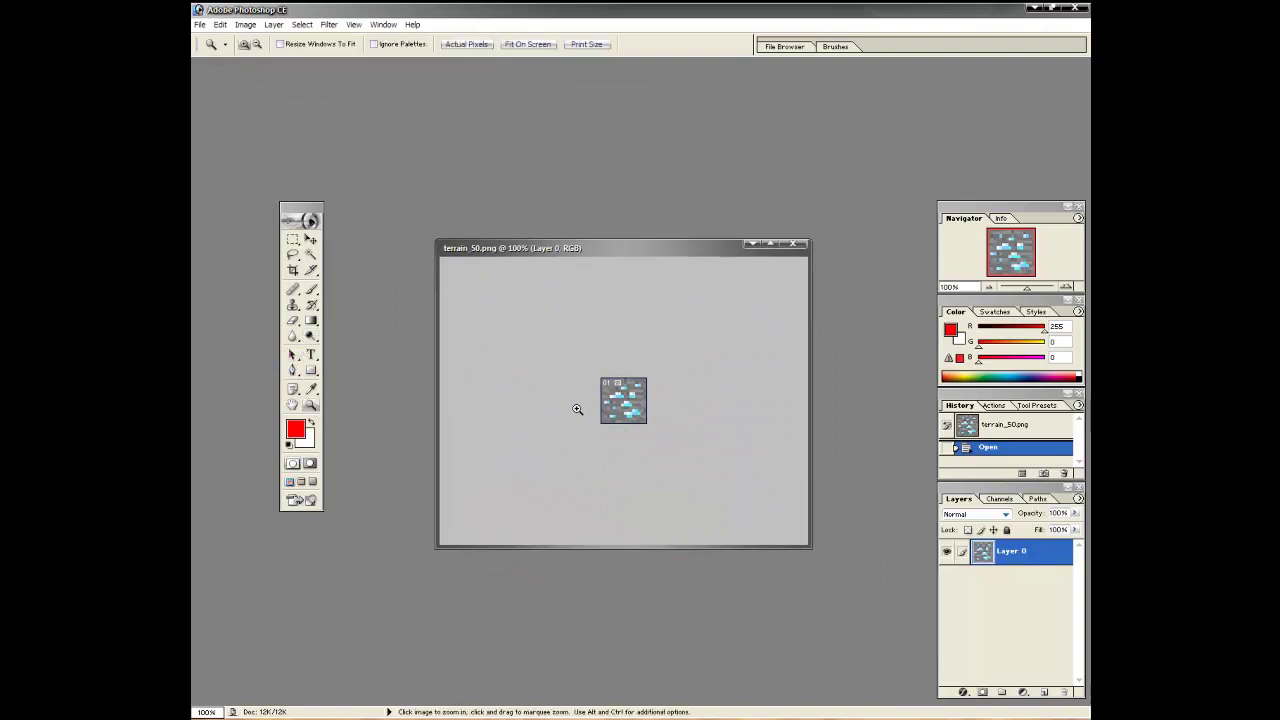
click(635, 403)
click(635, 403)
click(632, 406)
click(627, 408)
click(626, 408)
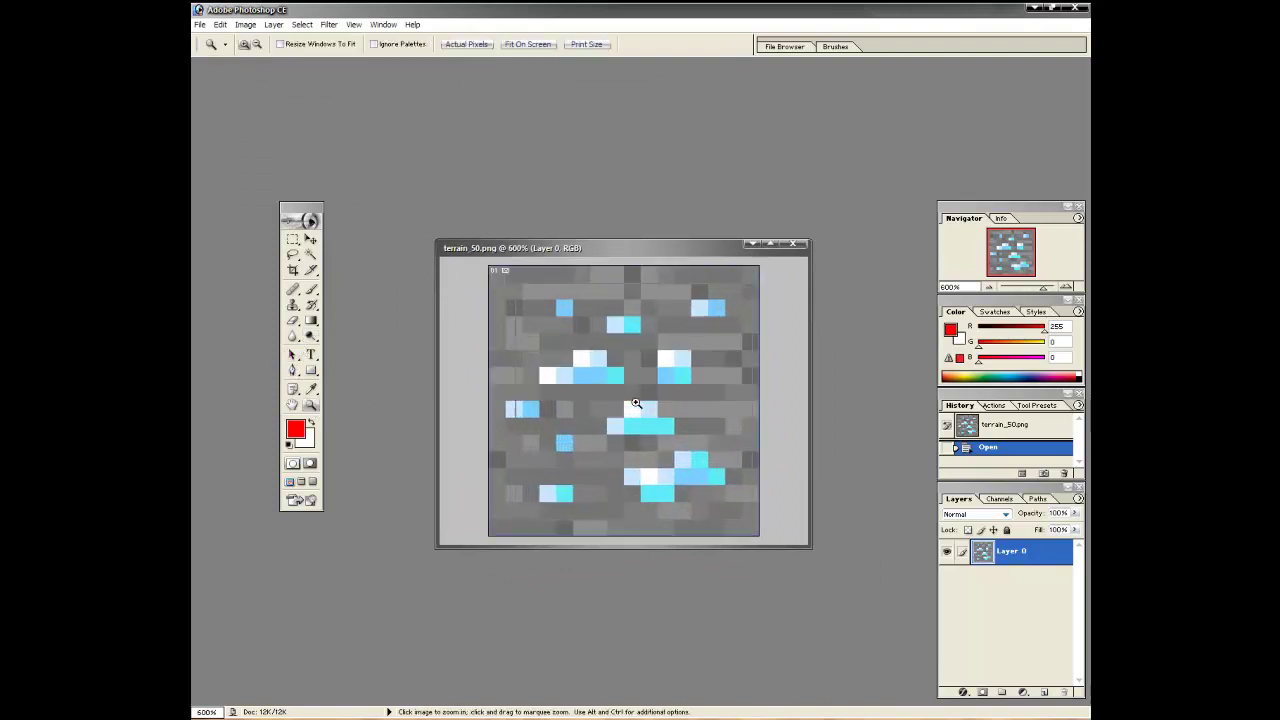
click(632, 409)
click(634, 409)
click(634, 409)
click(751, 531)
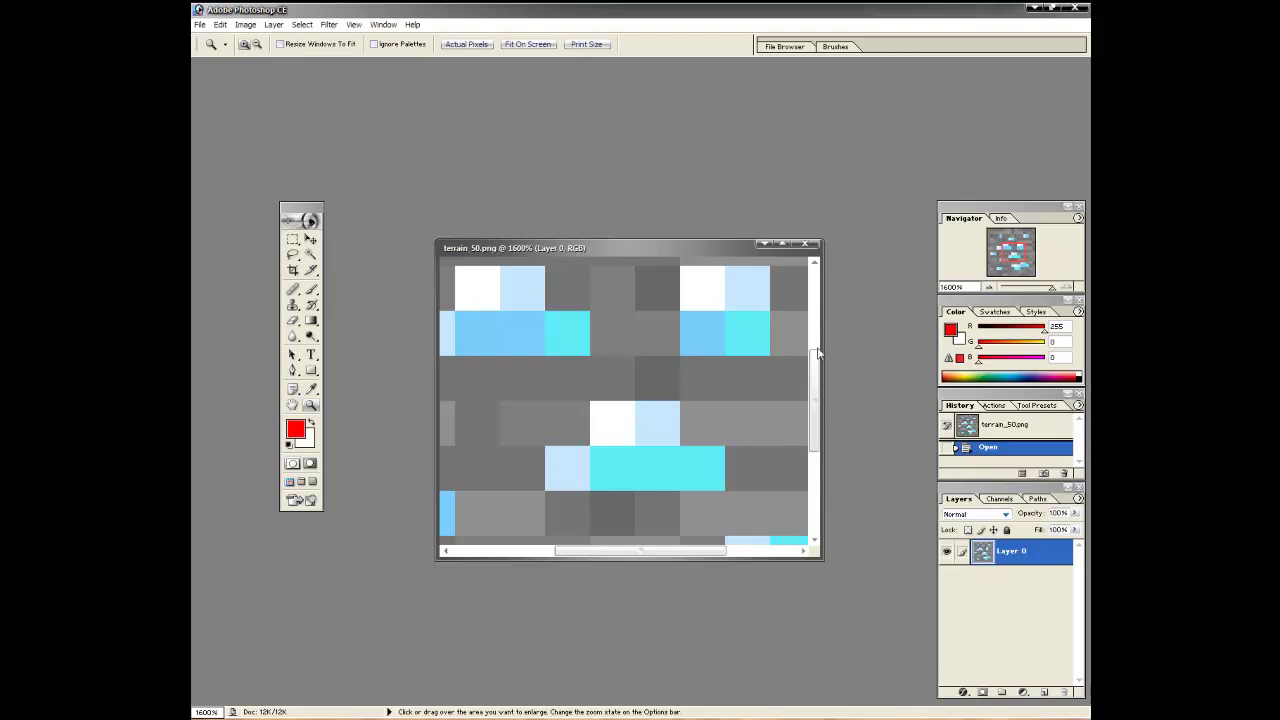
- Enlarge the window further and zoom back out through 1200% to 800%
drag(824, 240, 906, 101)
right_click(765, 246)
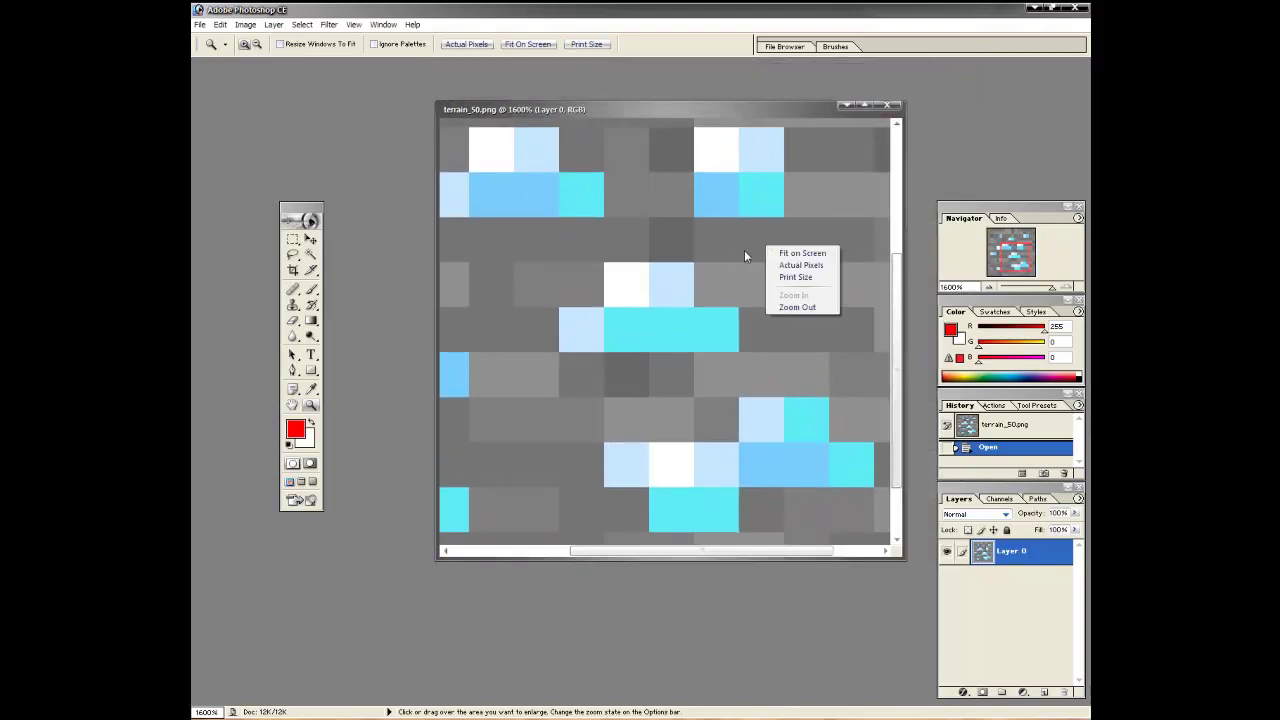
click(797, 308)
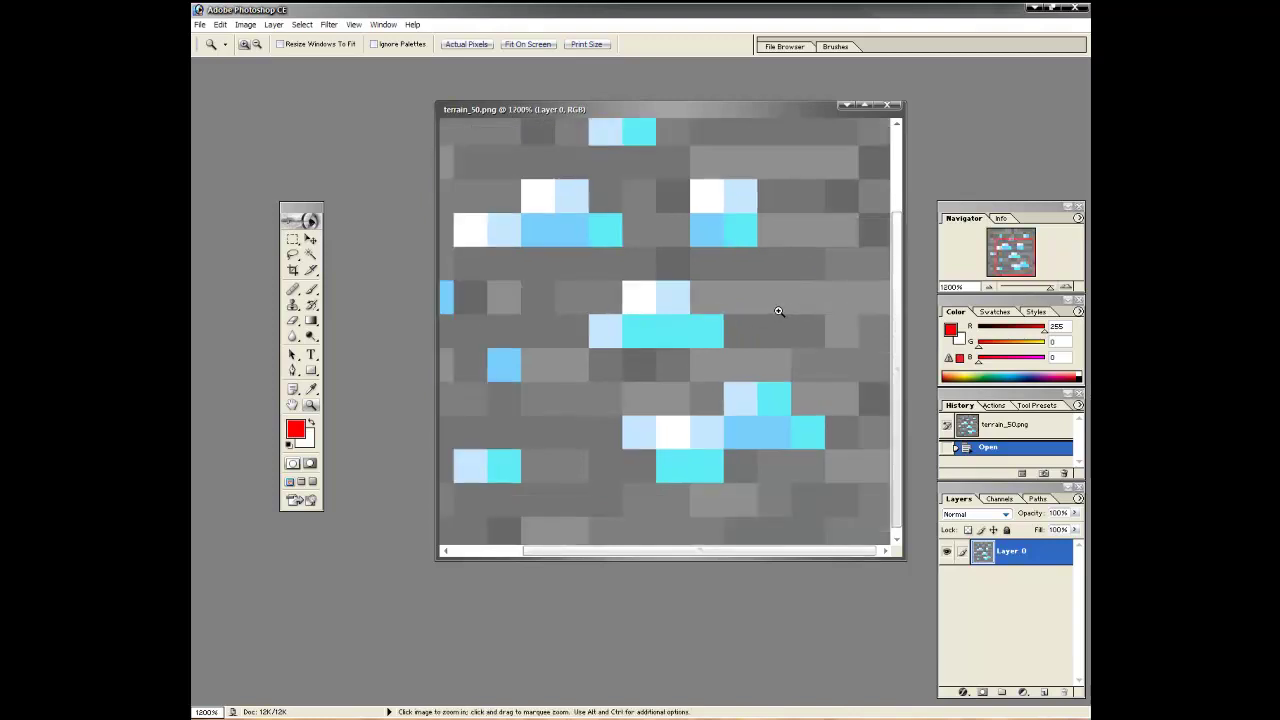
right_click(773, 312)
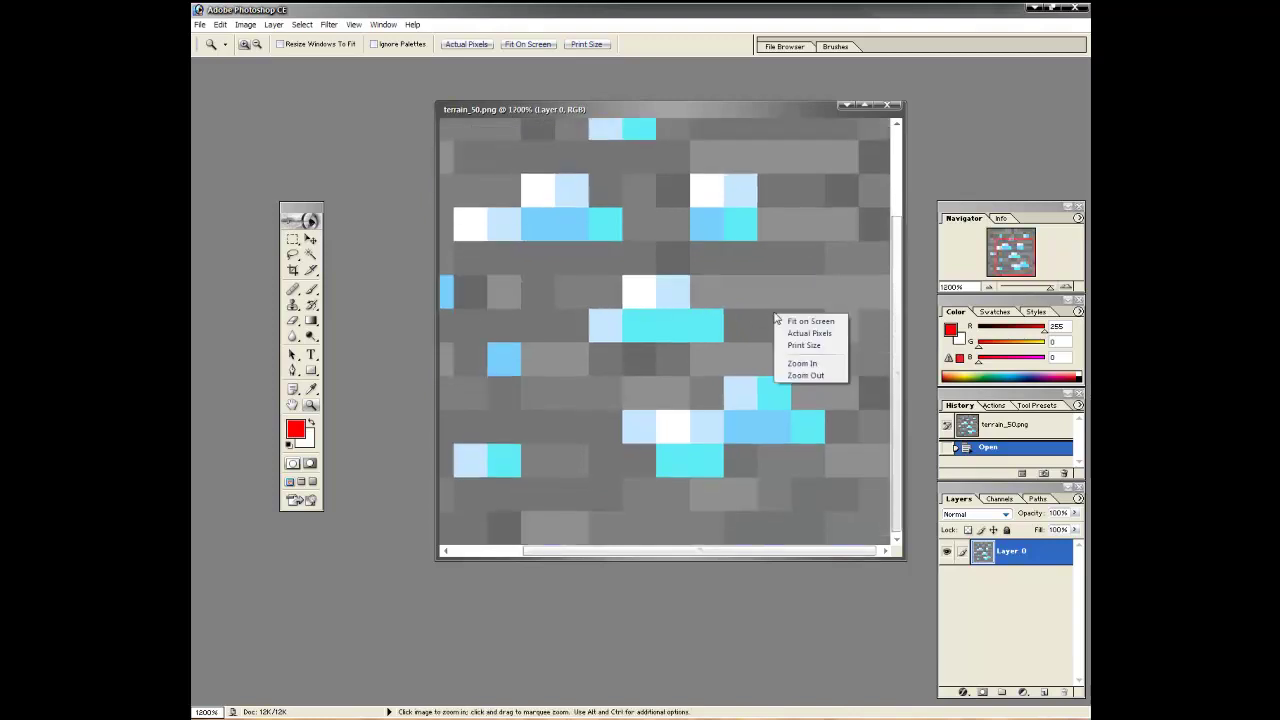
click(788, 377)
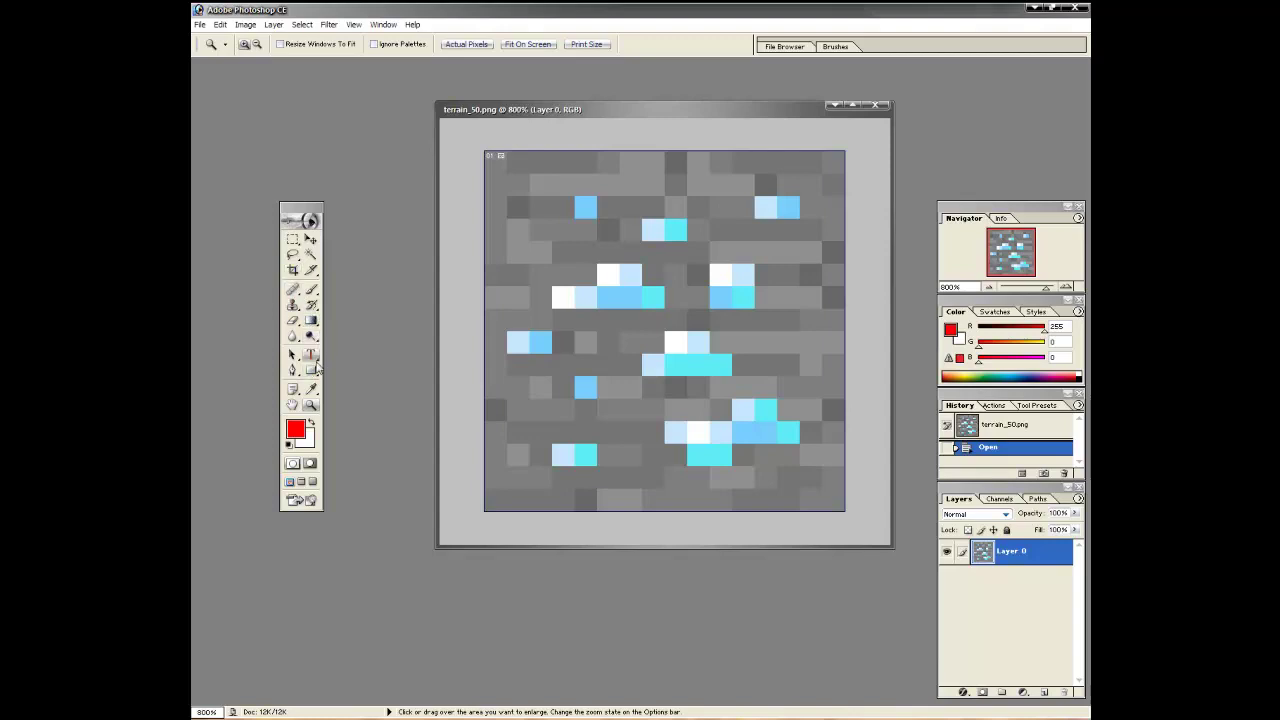
- Select a 5 px brush and sample the cyan colour of a diamond speck
click(311, 289)
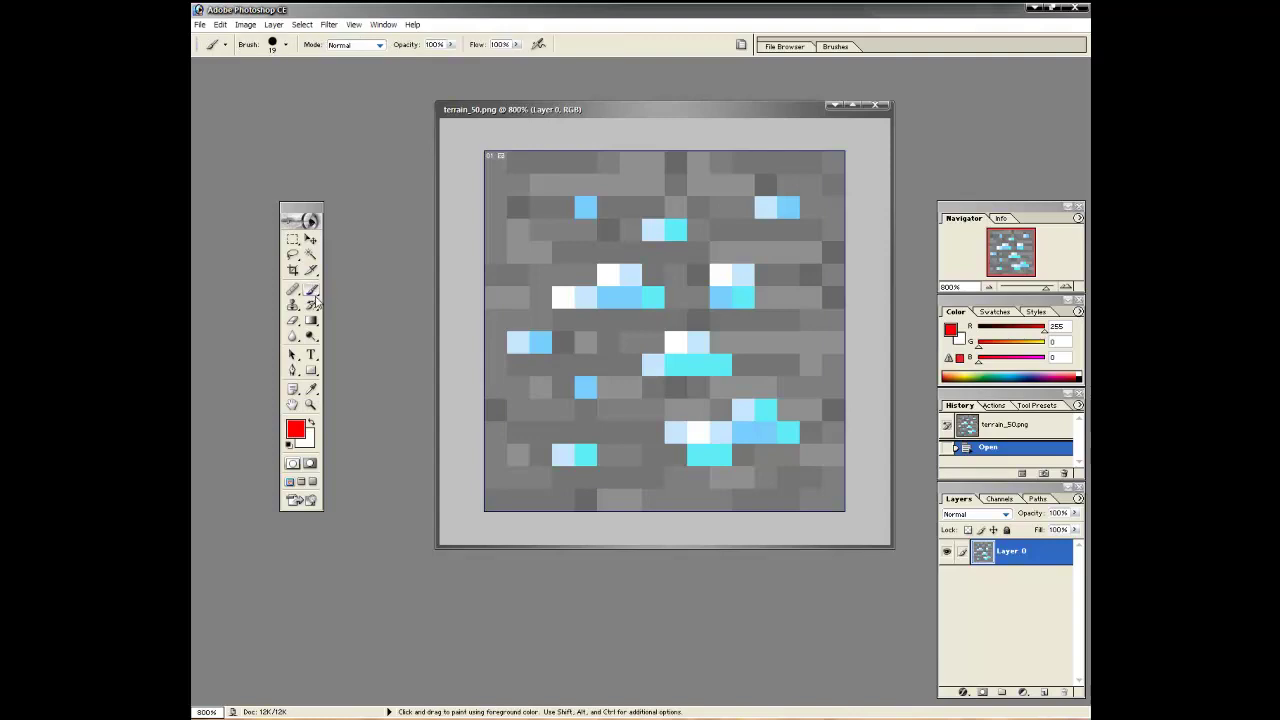
click(286, 45)
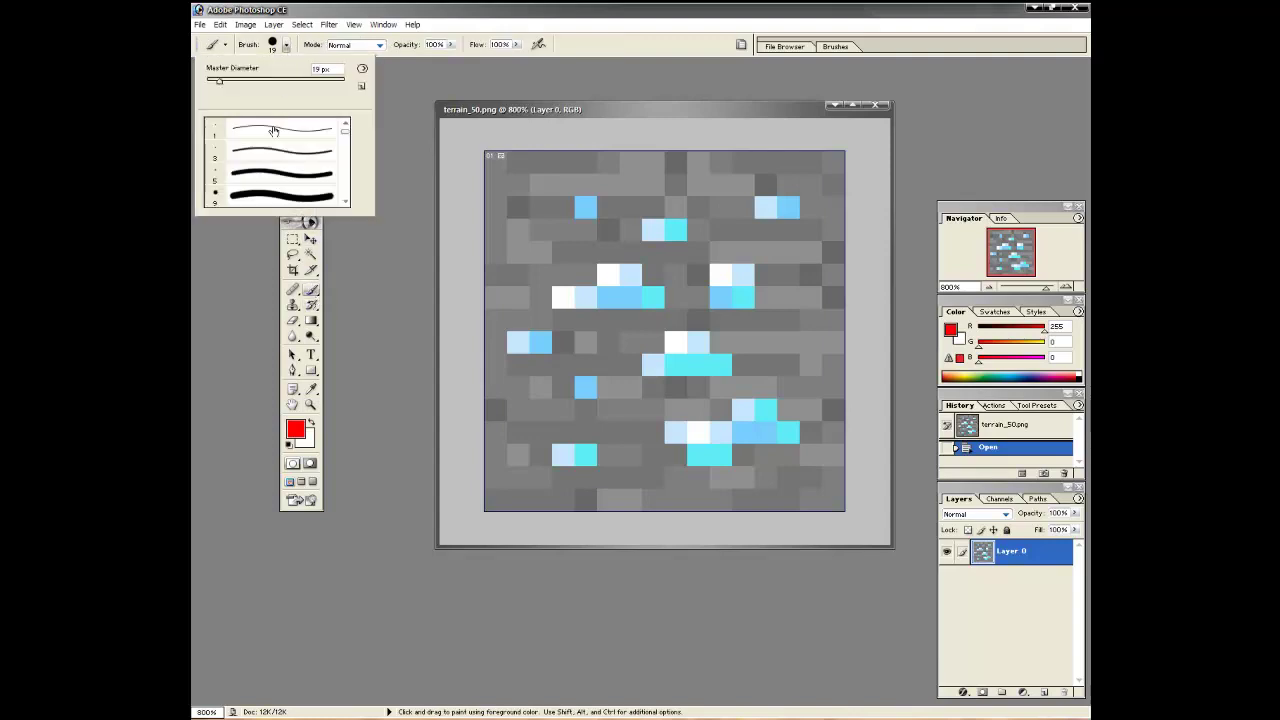
click(270, 175)
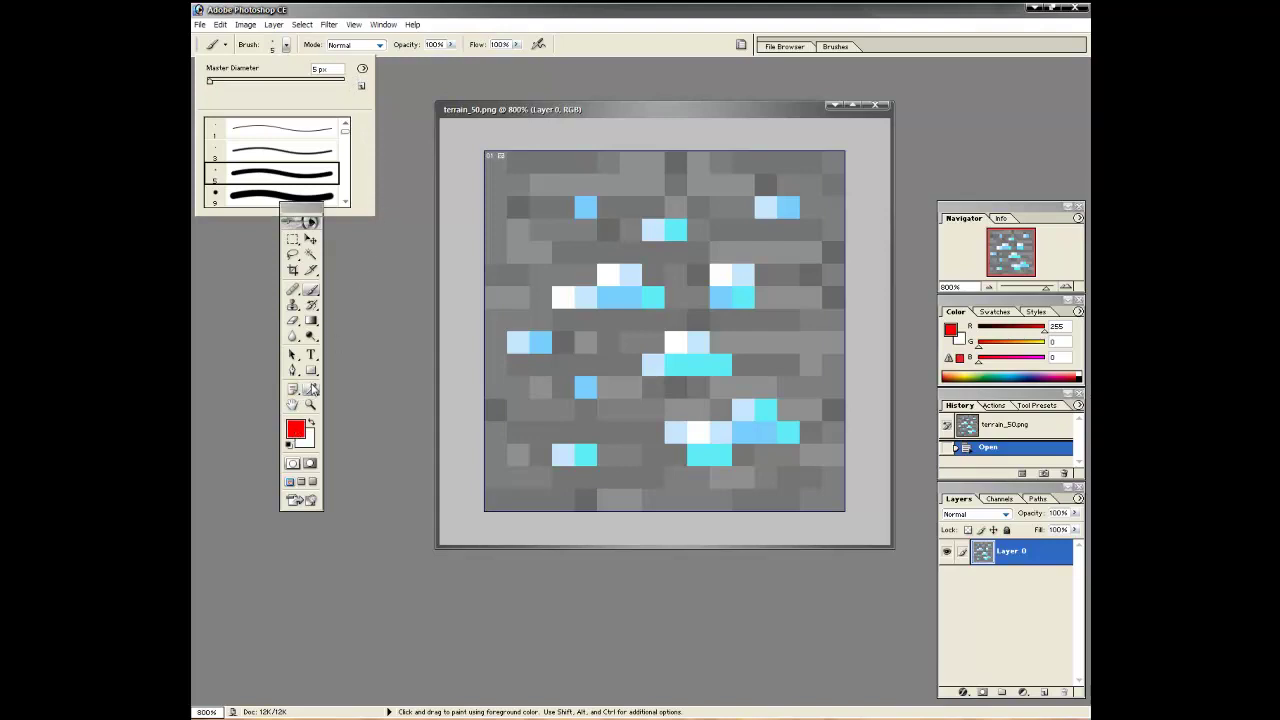
click(310, 389)
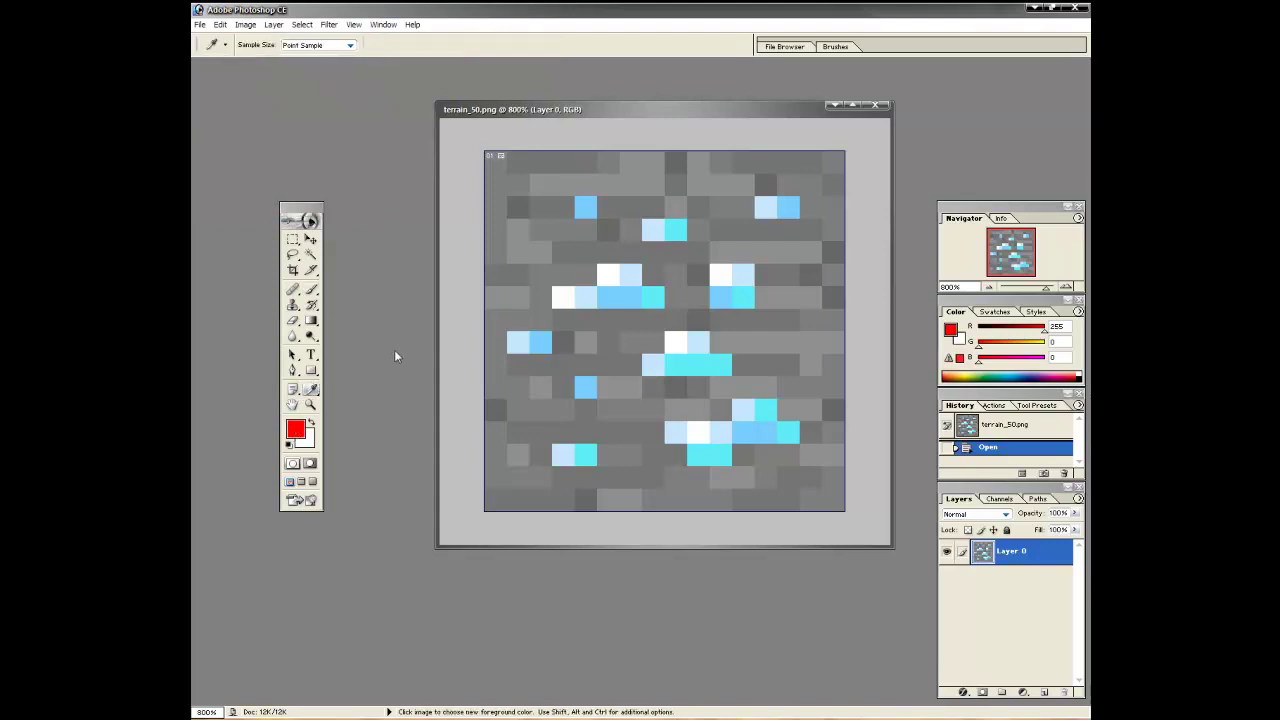
click(657, 294)
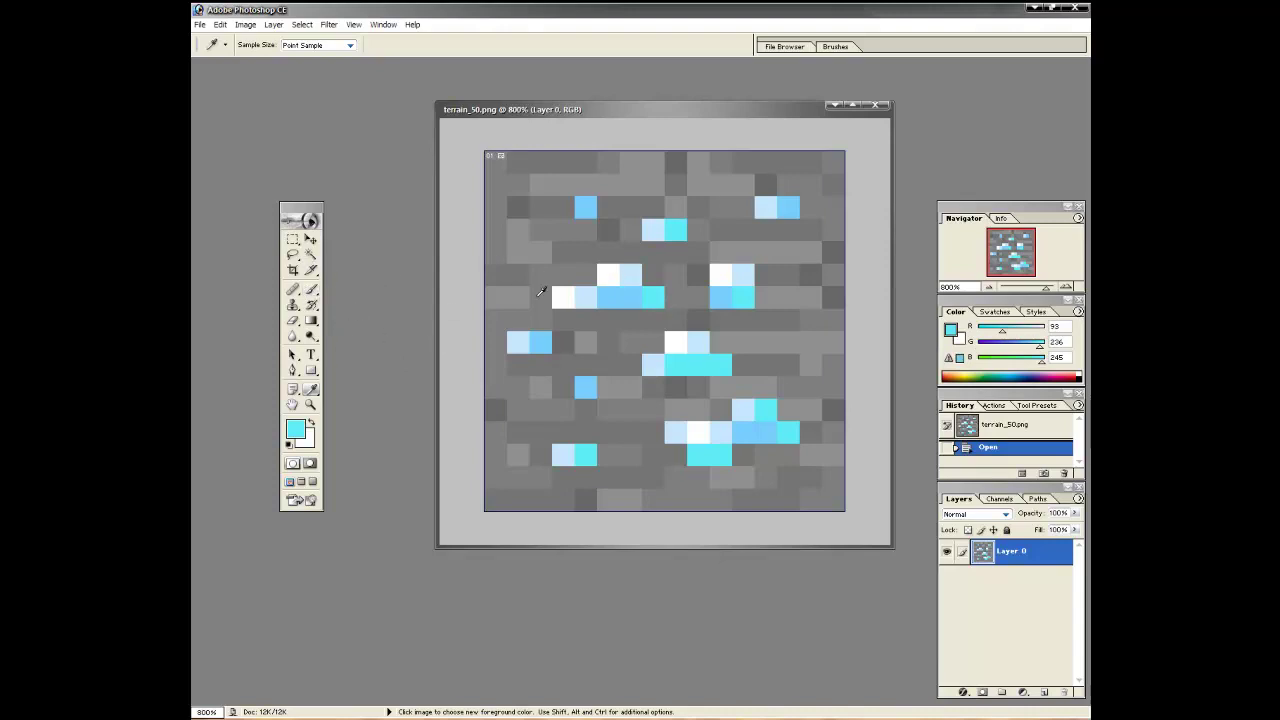
- Paint two cyan blobs over the upper and lower central ore pixels
click(313, 296)
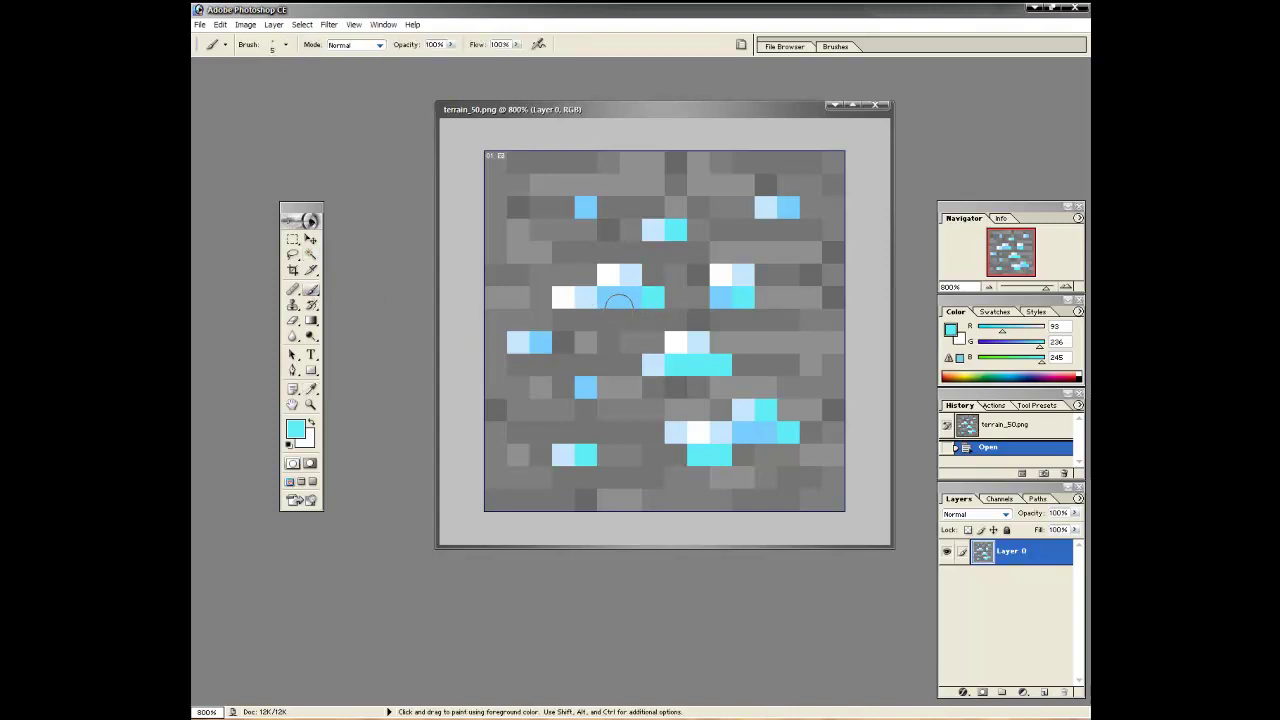
click(617, 307)
click(614, 310)
click(629, 300)
click(640, 305)
mouse_move(623, 286)
mouse_down()
mouse_move(572, 302)
mouse_move(608, 277)
mouse_move(615, 300)
mouse_up()
mouse_move(695, 365)
mouse_down()
mouse_move(671, 366)
mouse_move(700, 357)
mouse_move(680, 363)
mouse_move(686, 340)
mouse_up()
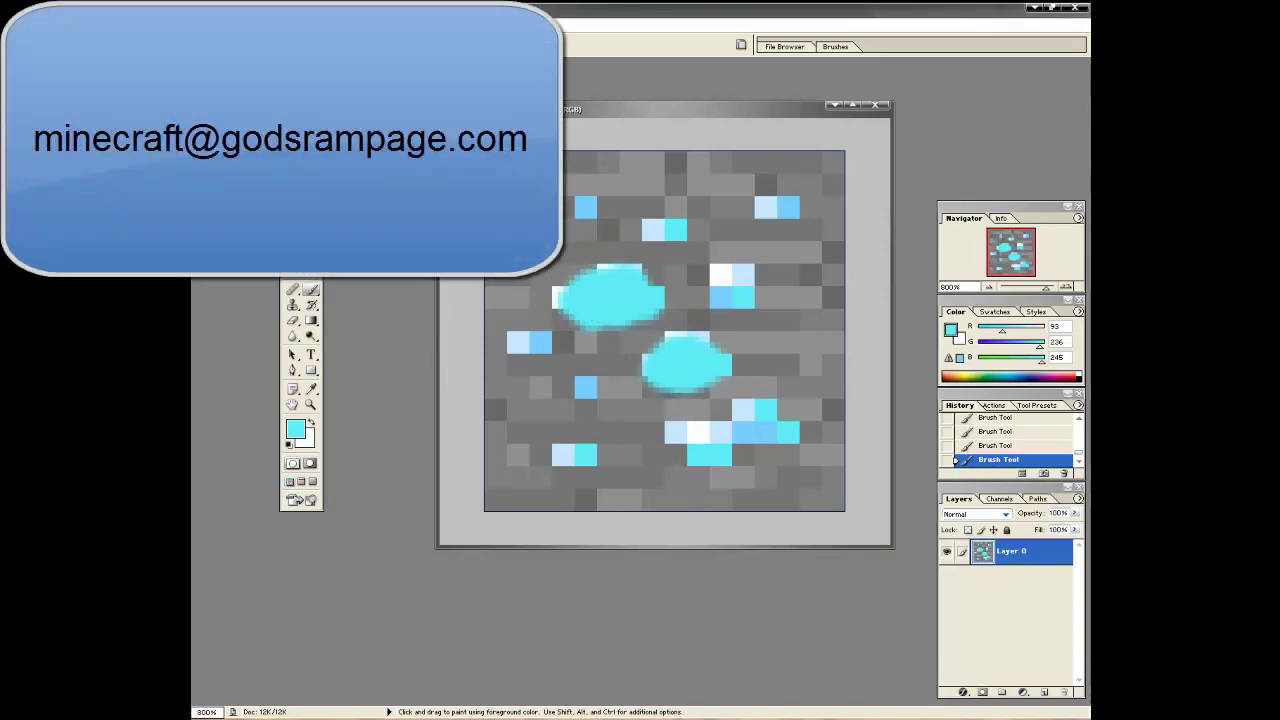
- Close Photoshop and apply the repainted Diamond Ore tile in MTE with Update Image
key(v)
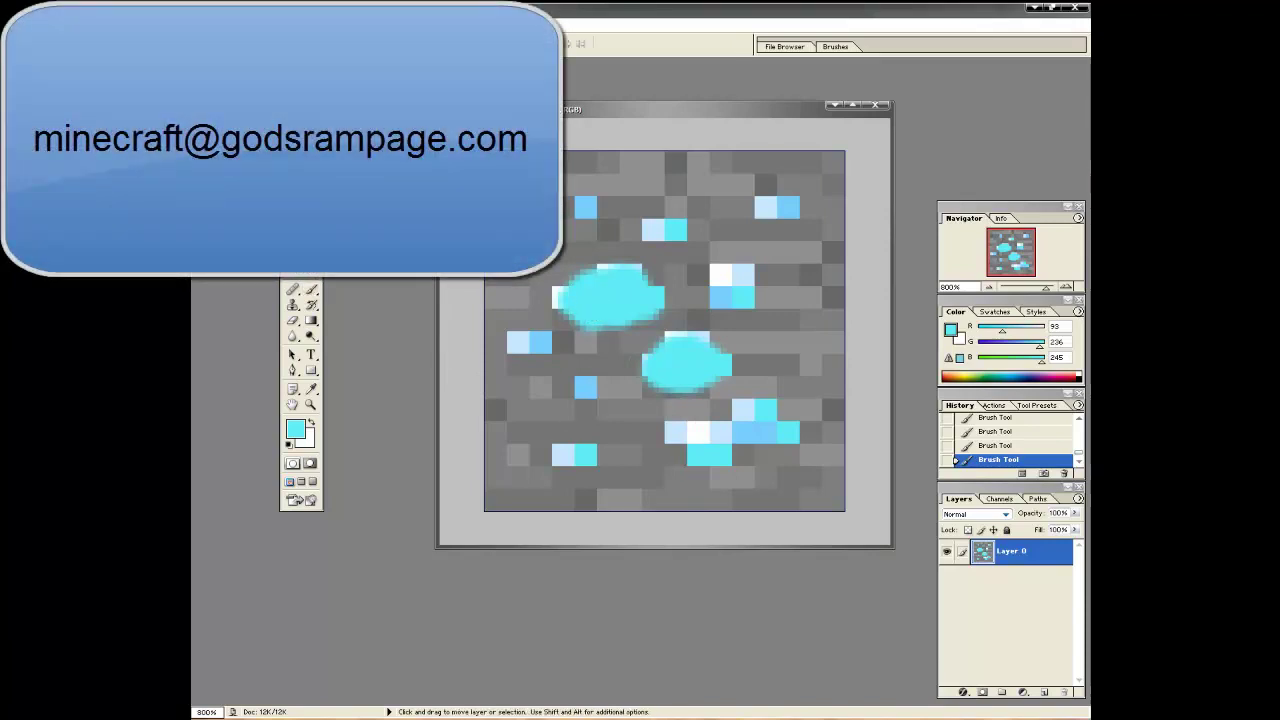
key(alt+f)
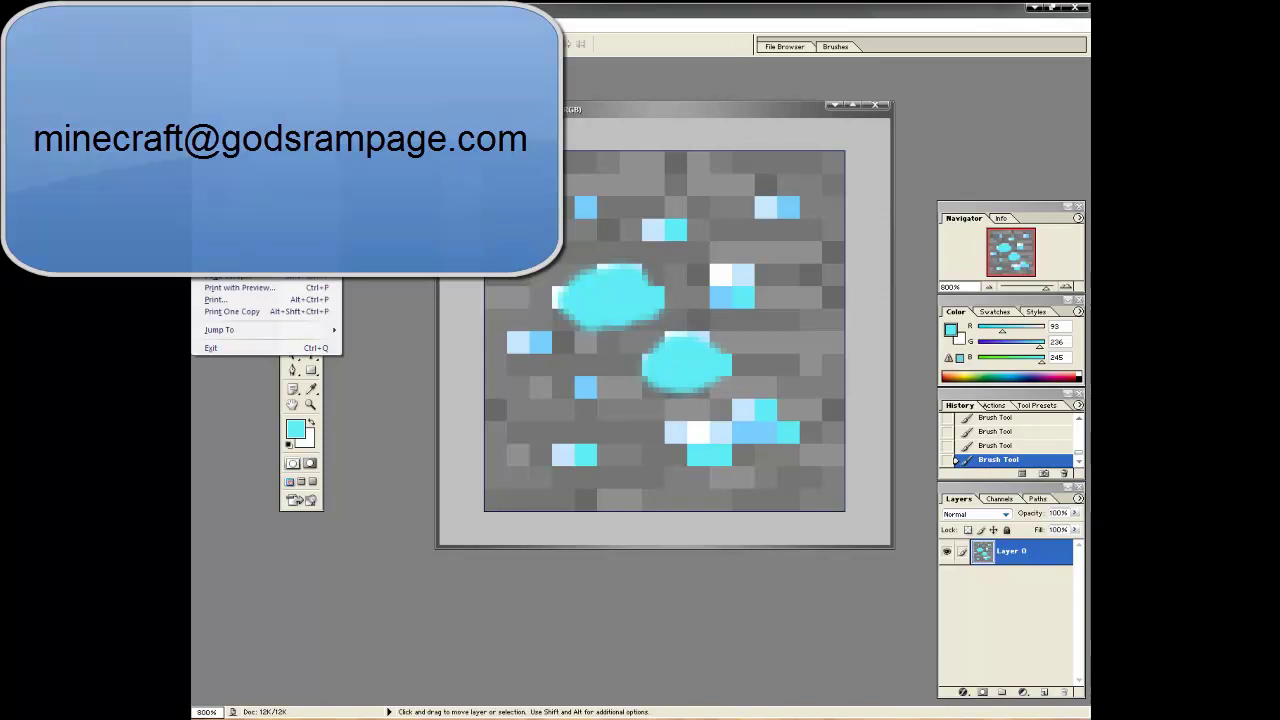
key(Escape)
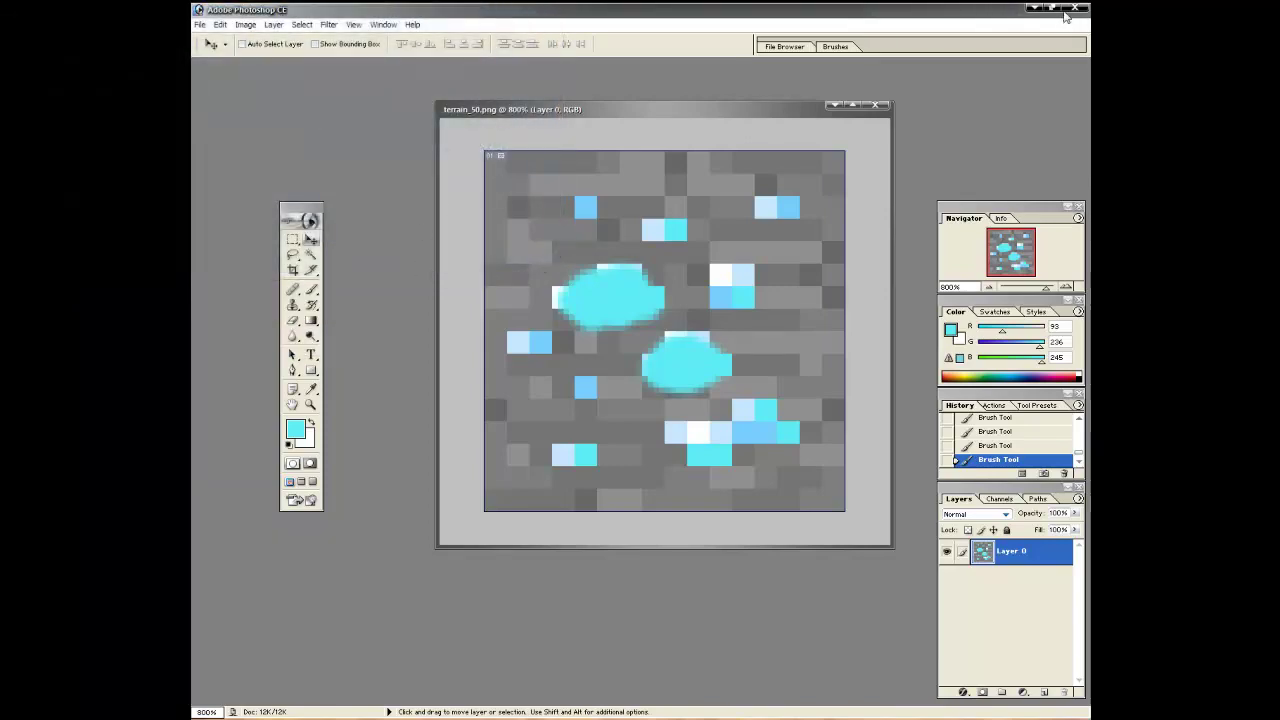
click(1074, 8)
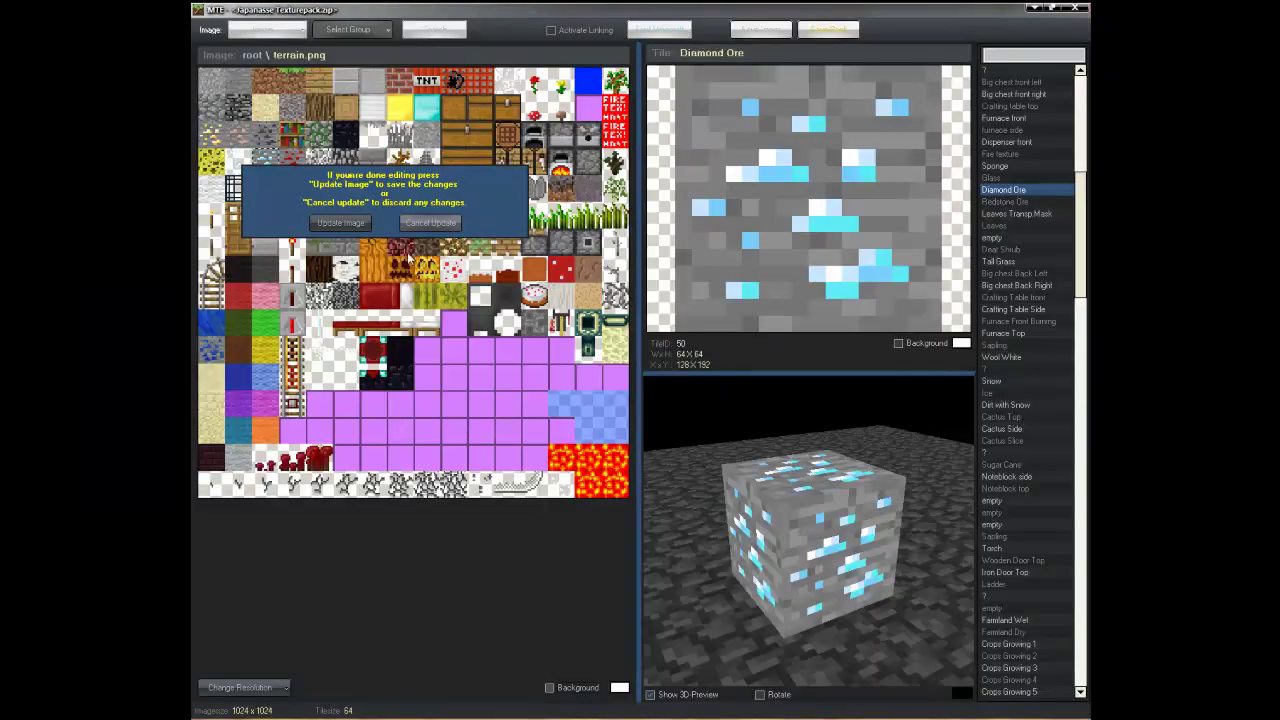
click(341, 223)
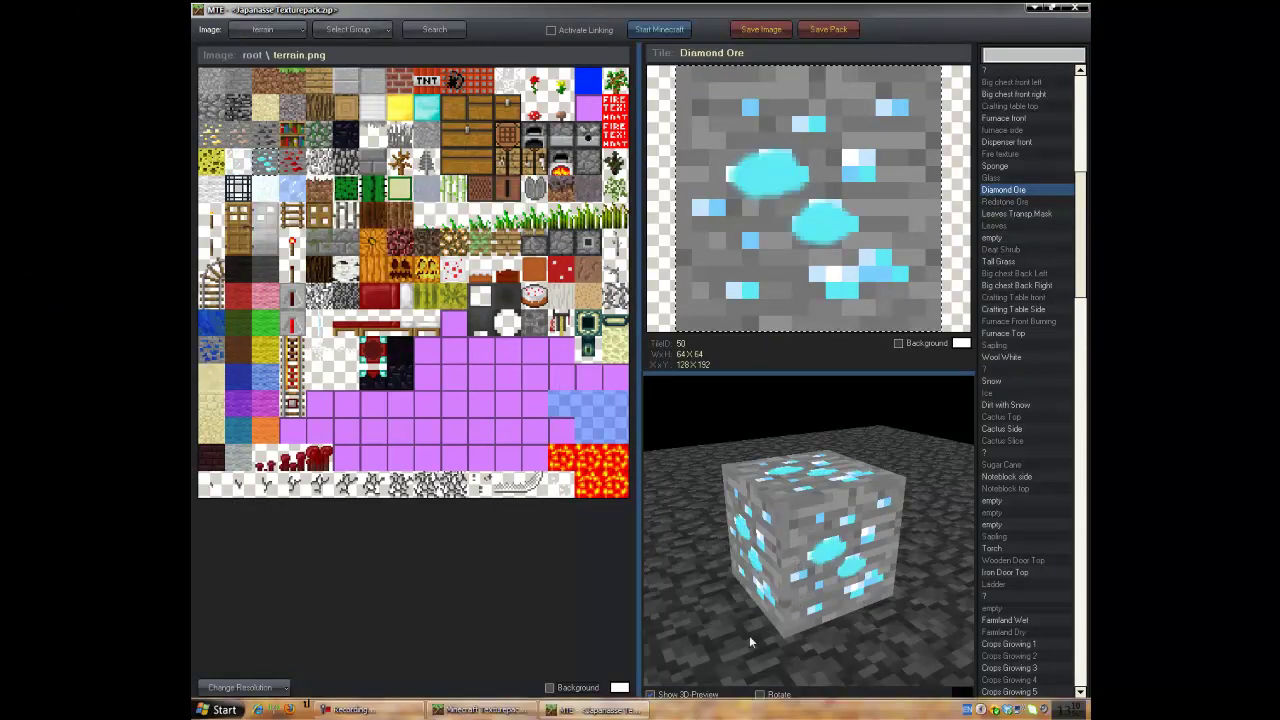
- Briefly spin the 3-D ore cube, then preview the Digmark 2 and Digmark 9 crack tiles
click(759, 695)
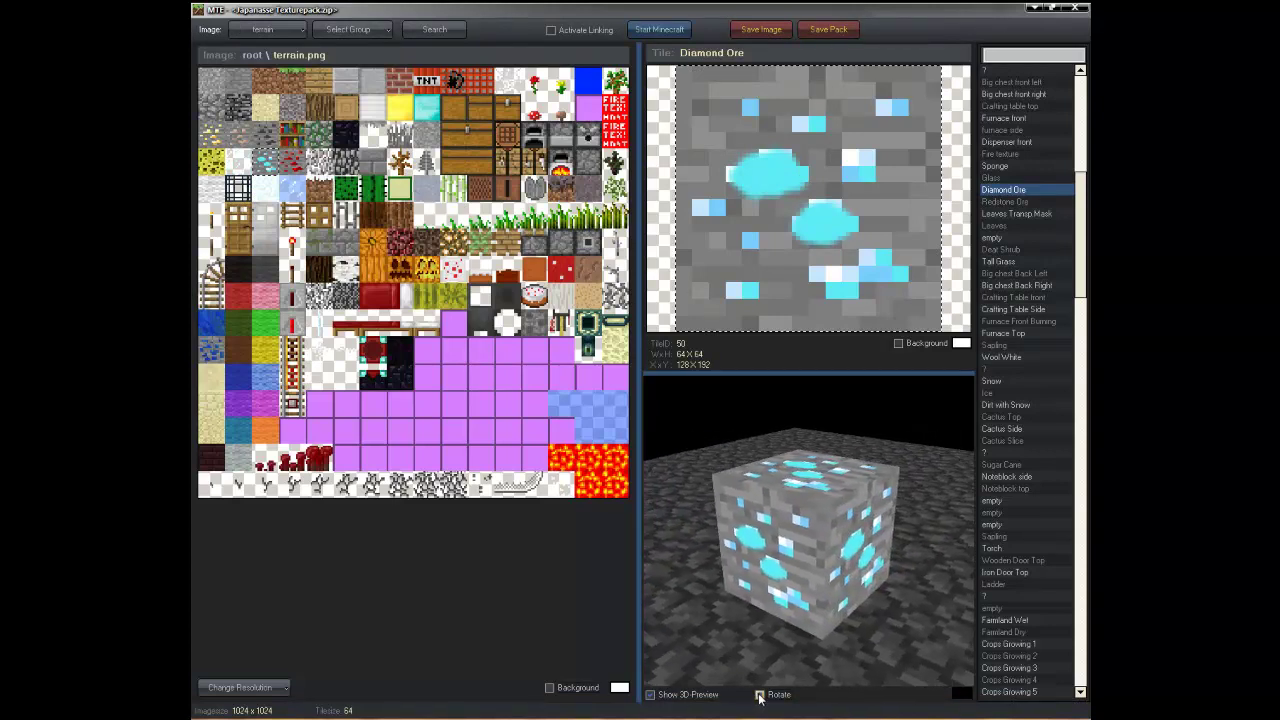
click(759, 695)
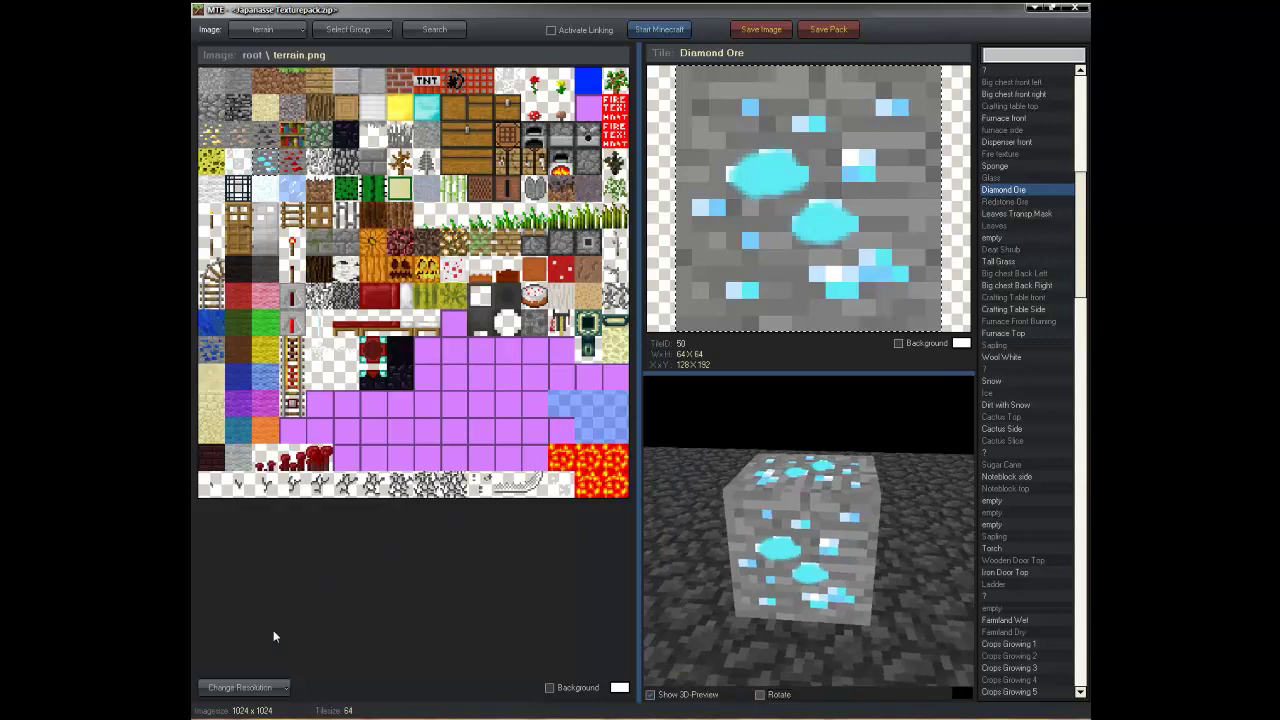
click(236, 485)
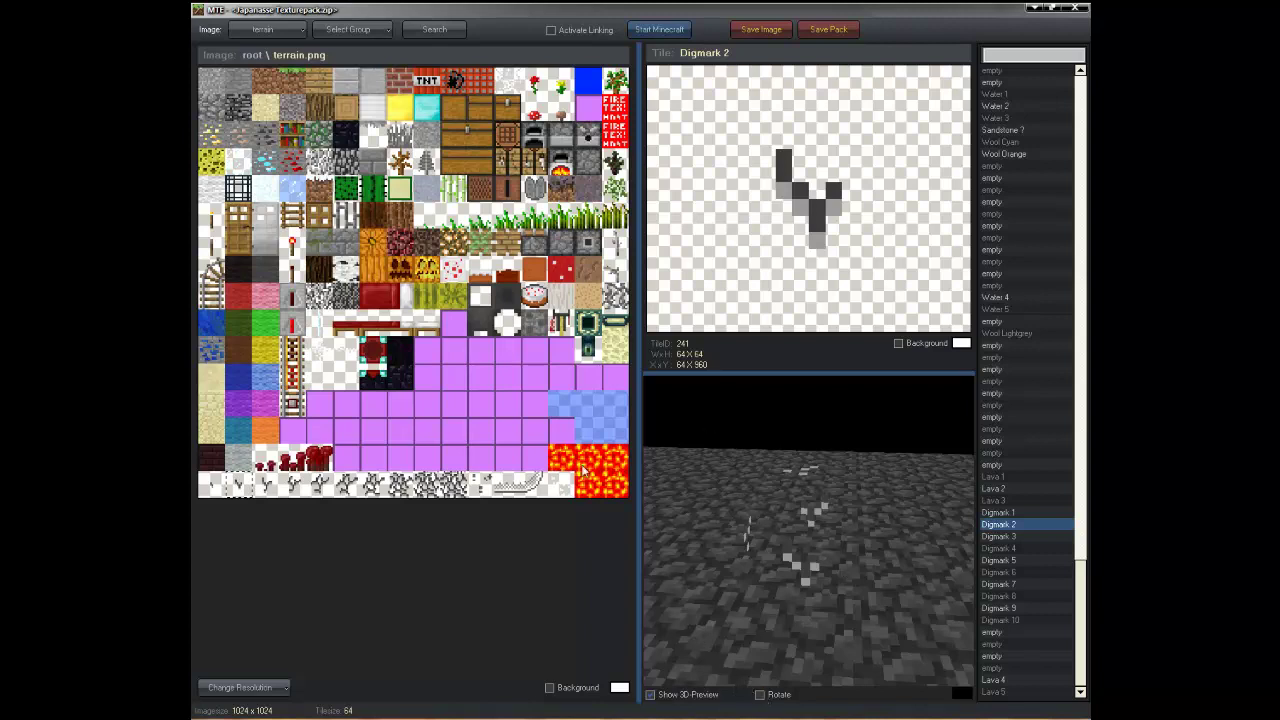
click(432, 487)
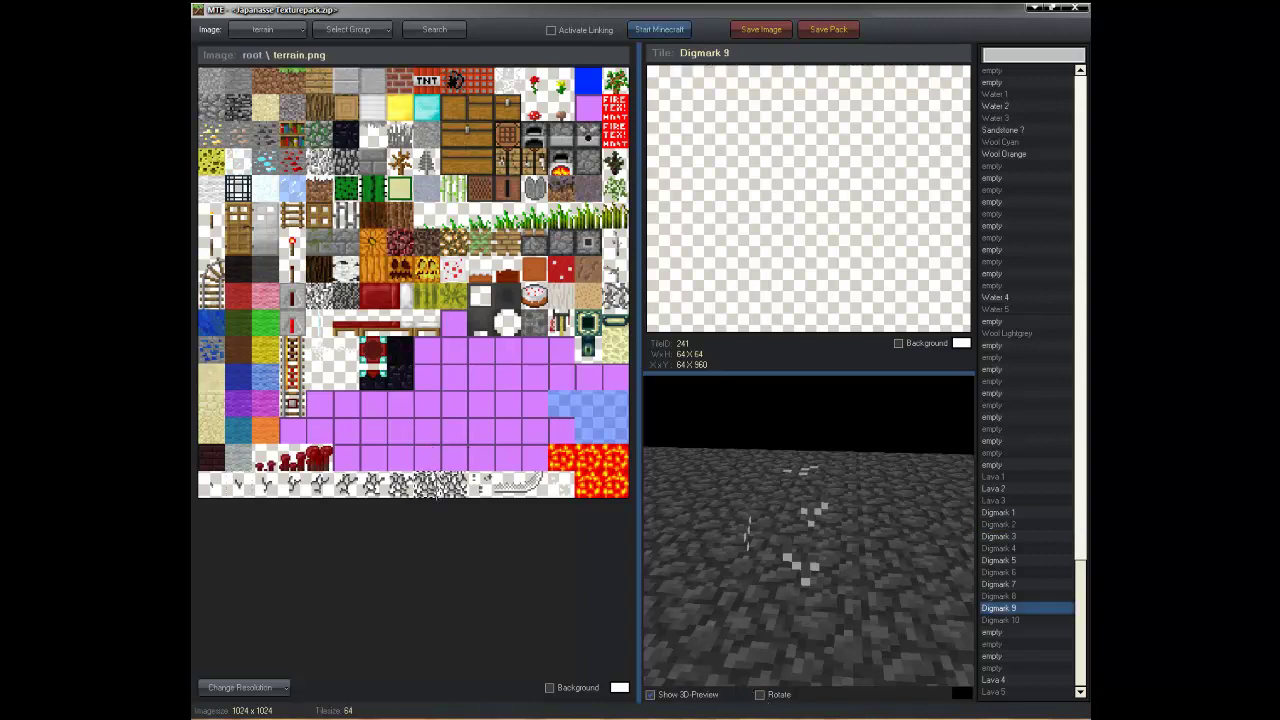
click(216, 487)
click(243, 487)
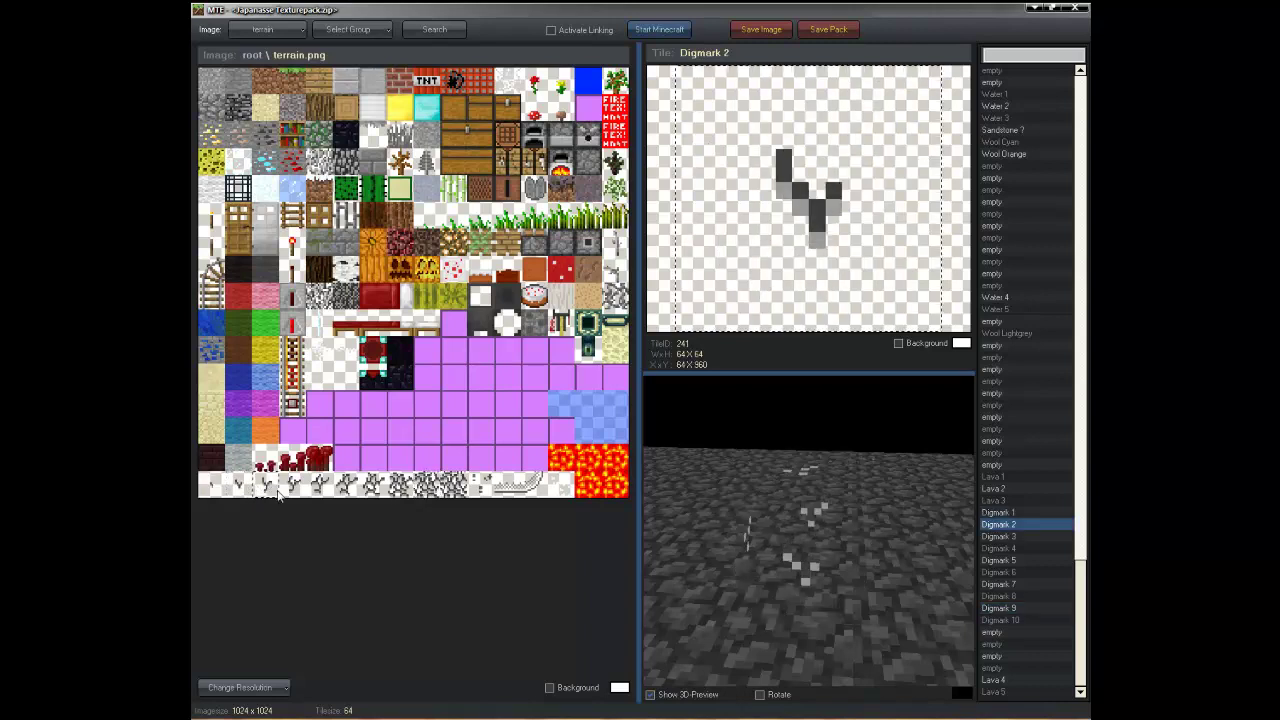
- Browse through Digmark 10 and empty tiles 250–253, settle on tile 252, and open the image list
click(270, 487)
click(324, 487)
click(405, 487)
click(432, 487)
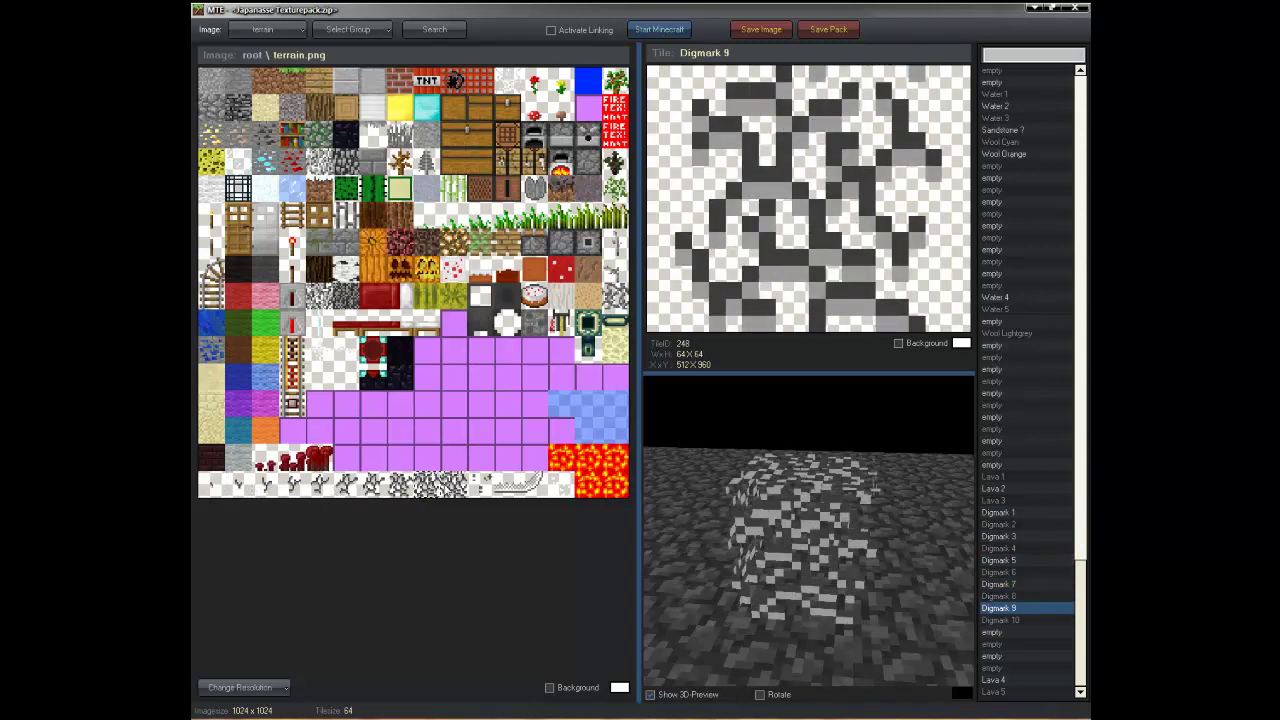
click(460, 487)
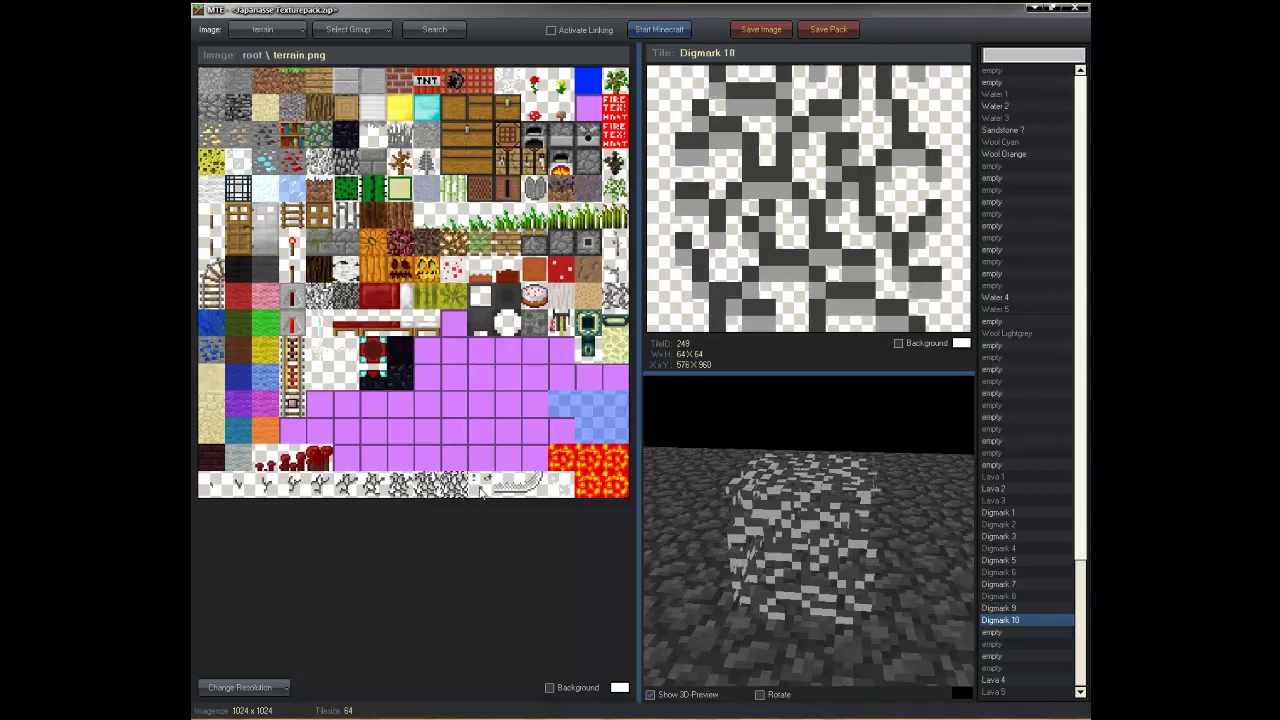
click(484, 489)
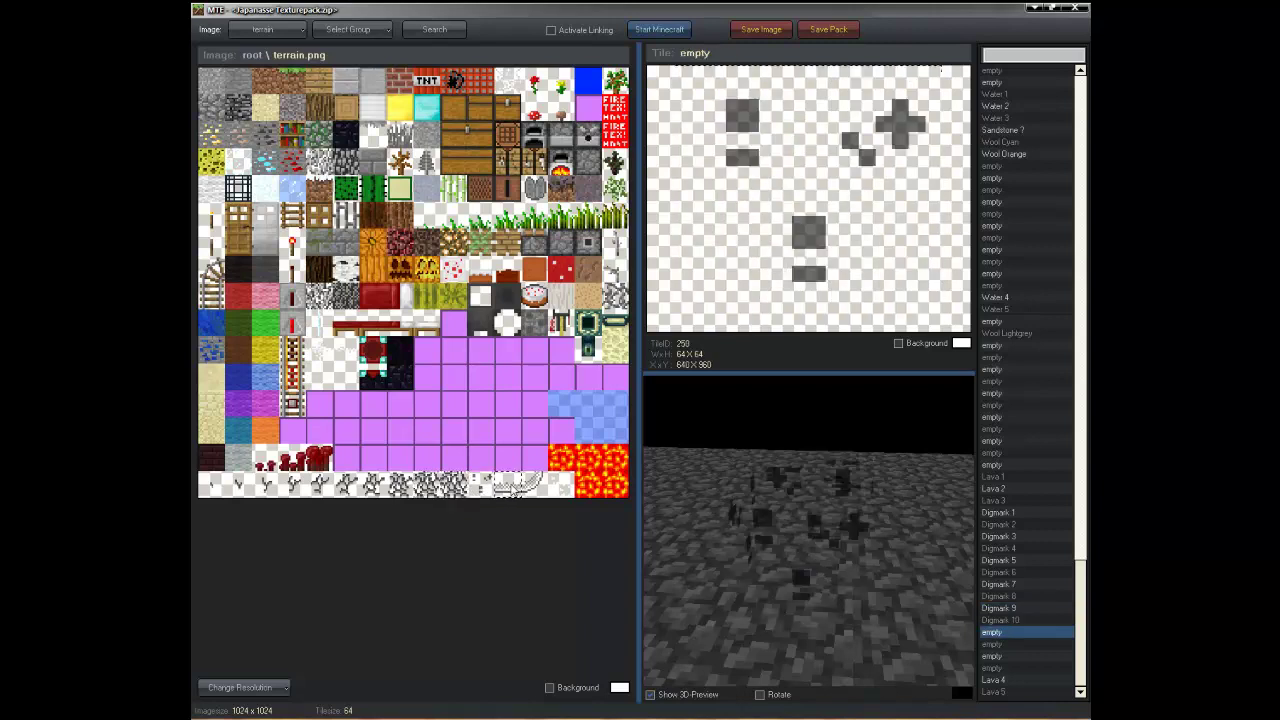
click(508, 488)
click(537, 492)
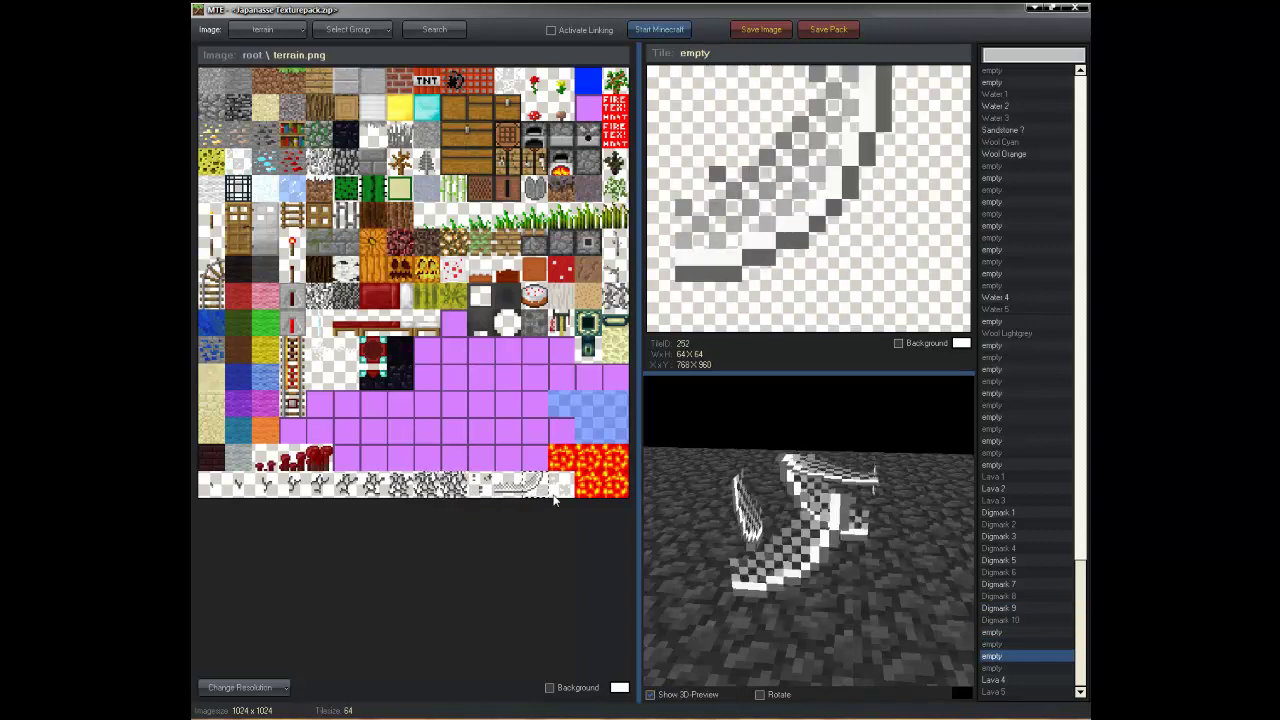
click(560, 492)
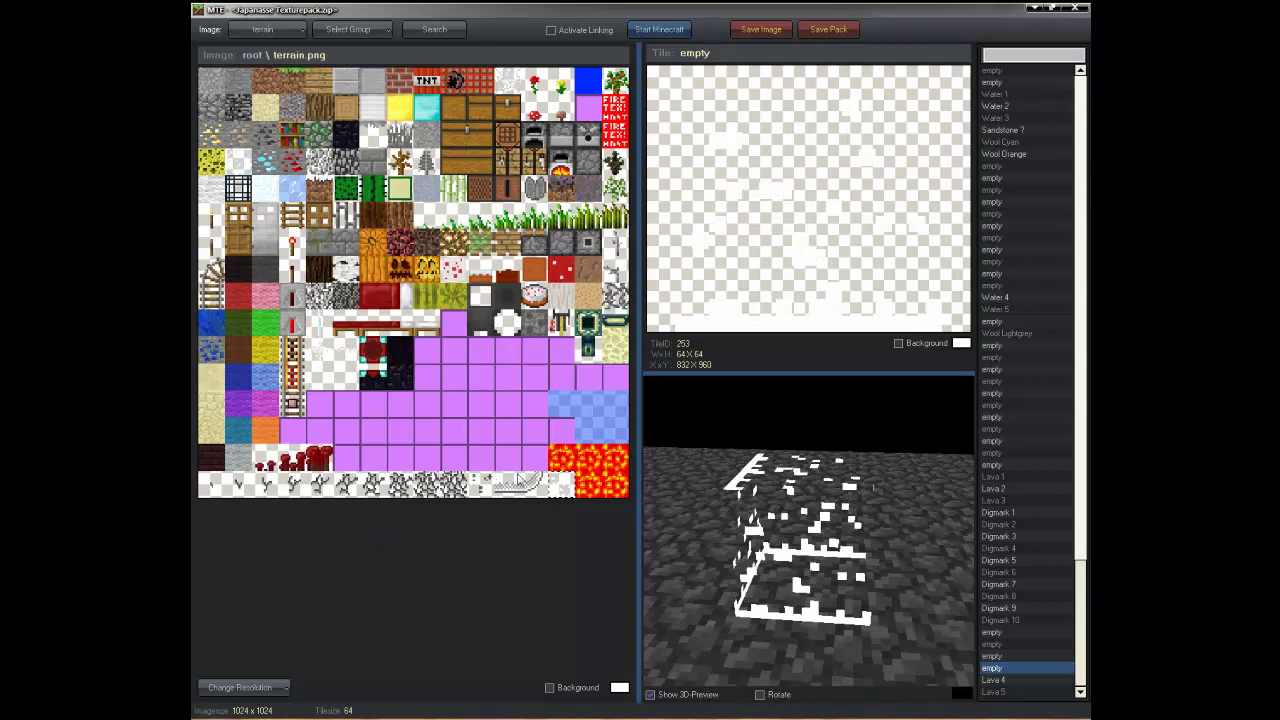
click(536, 489)
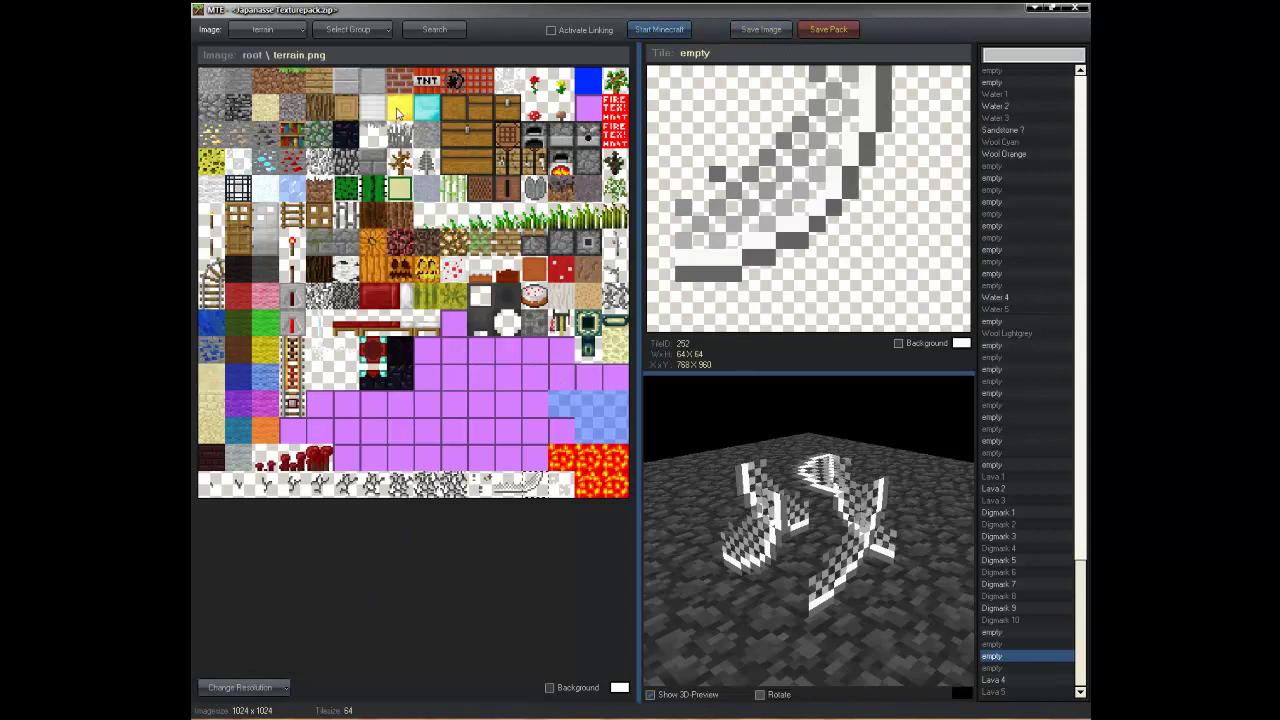
click(270, 31)
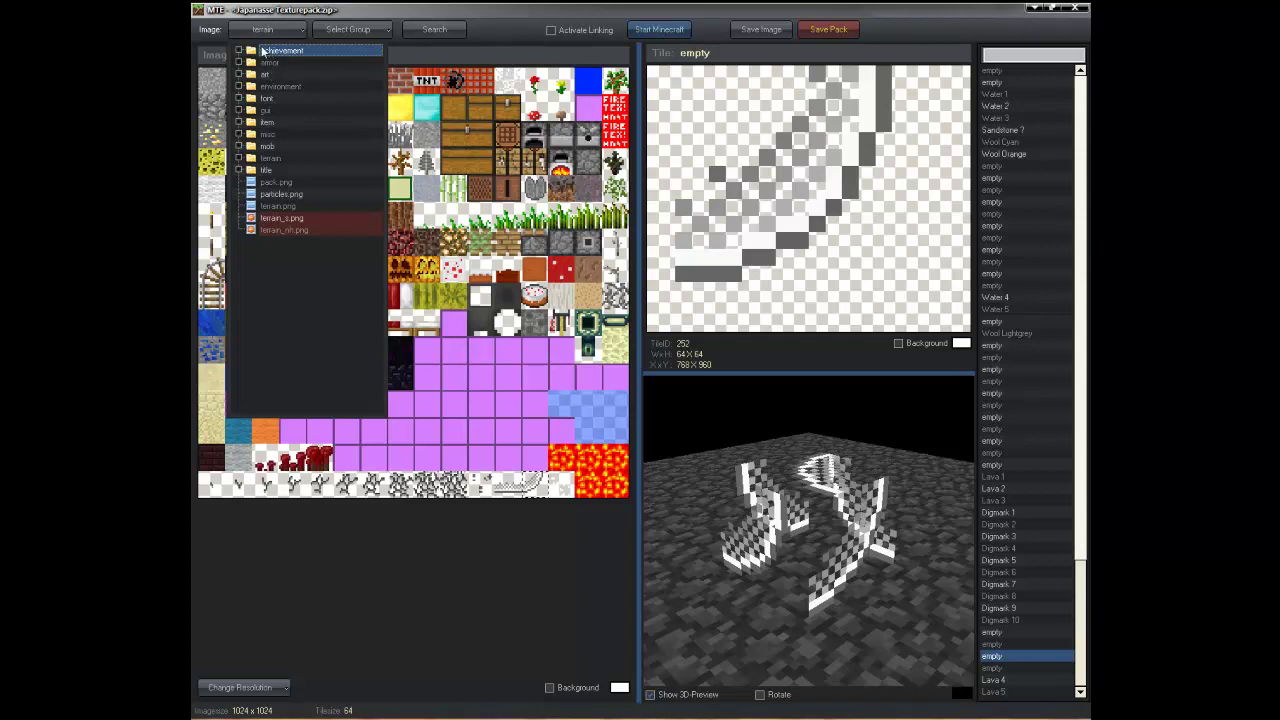
- Expand the gui folder in the image list and load crafting.png
click(262, 111)
click(261, 114)
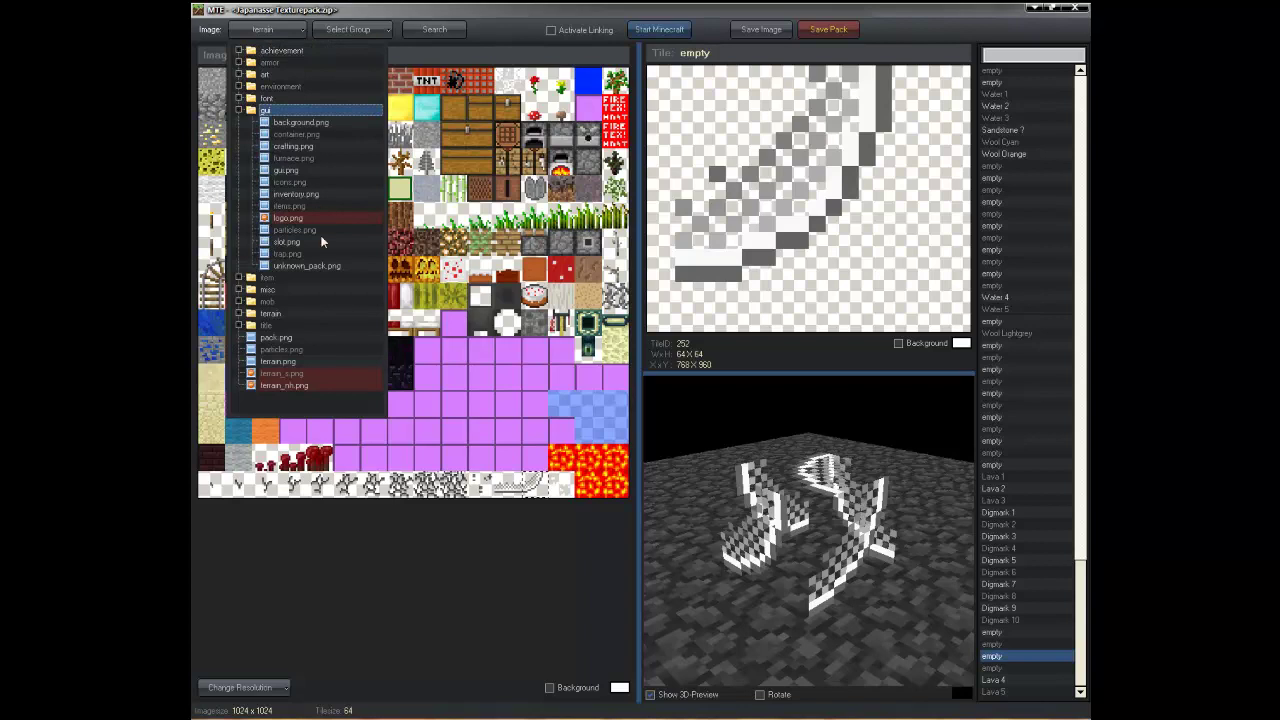
click(294, 147)
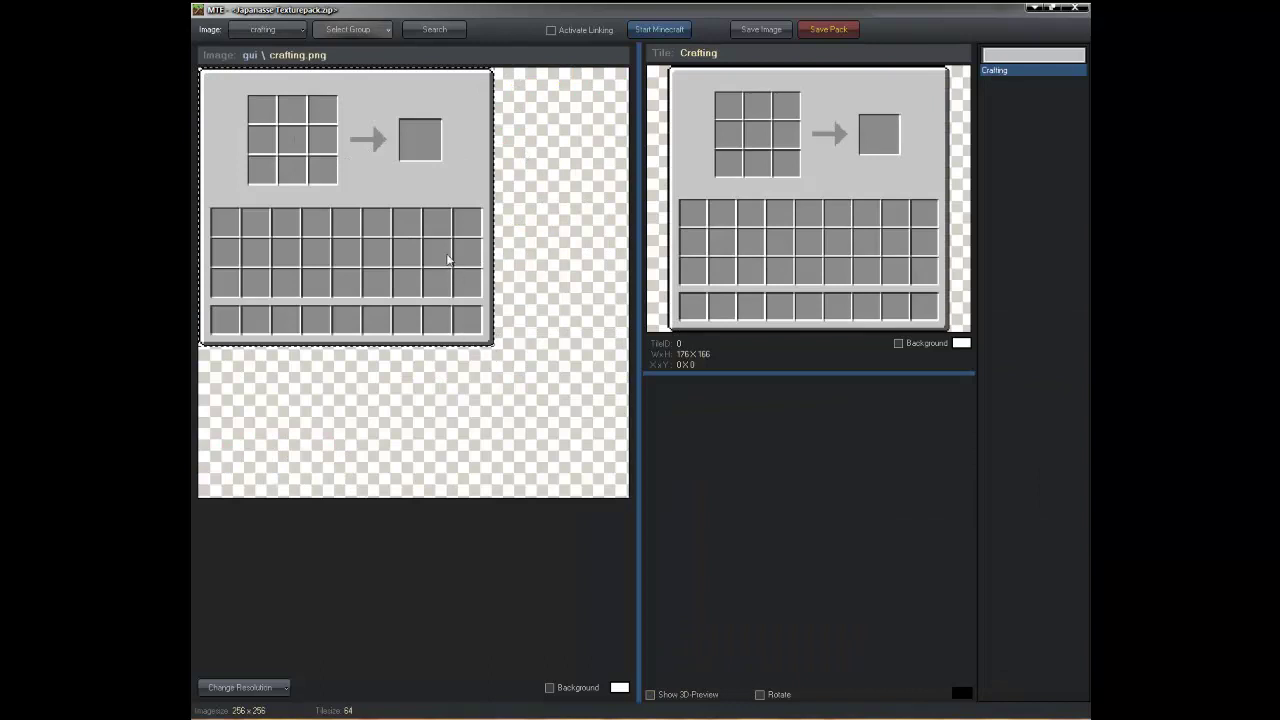
- Send the crafting.png Crafting selection to Photoshop via Open in Editor > Photoshop
right_click(471, 321)
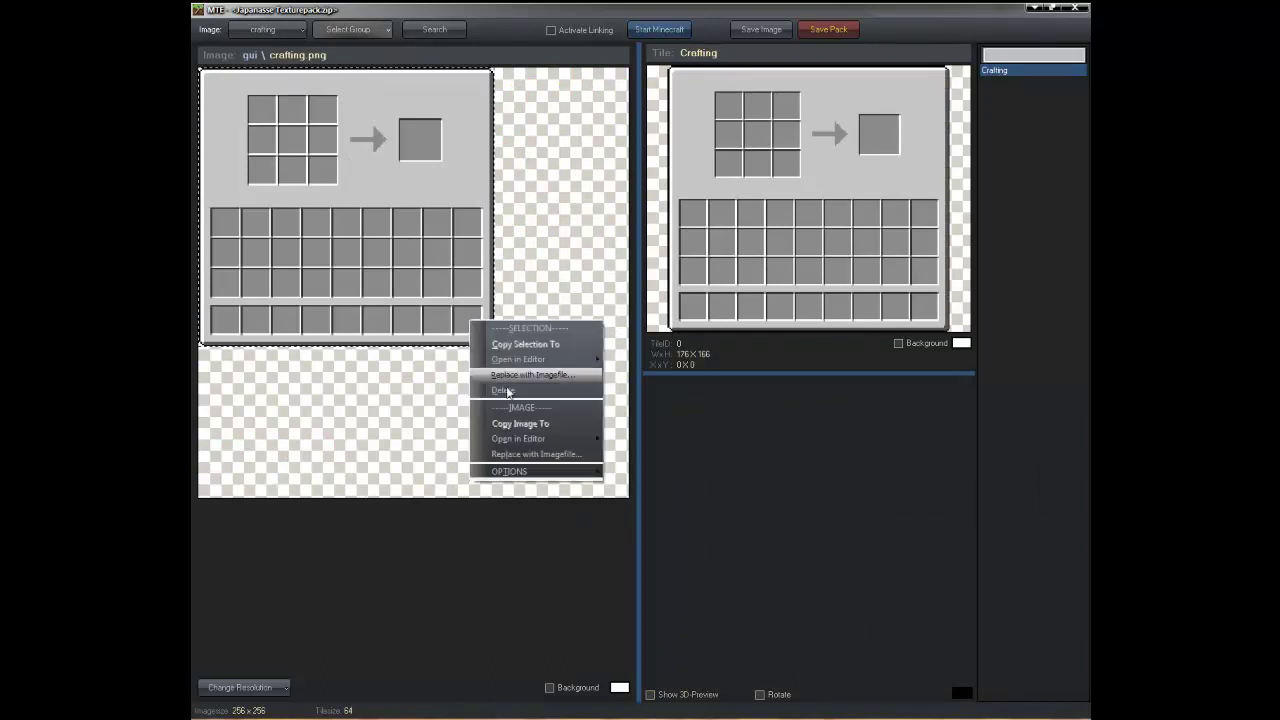
right_click(405, 287)
right_click(358, 262)
click(341, 205)
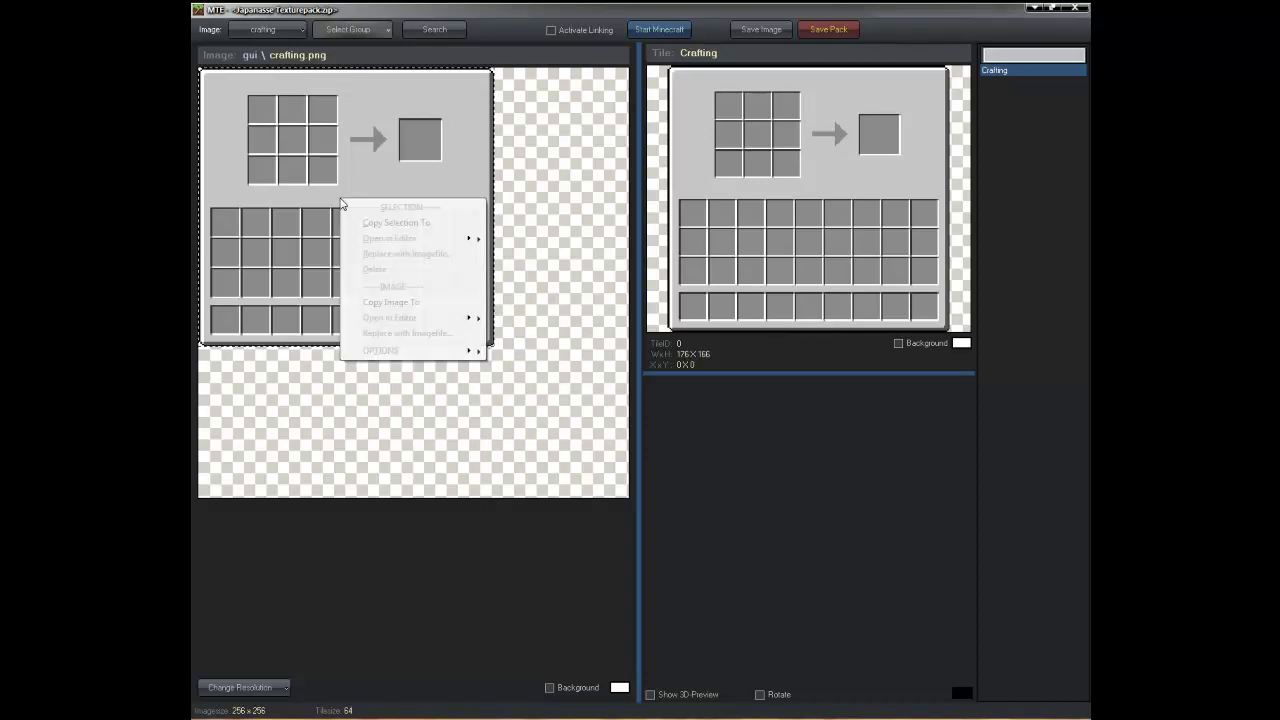
right_click(323, 232)
mouse_move(376, 273)
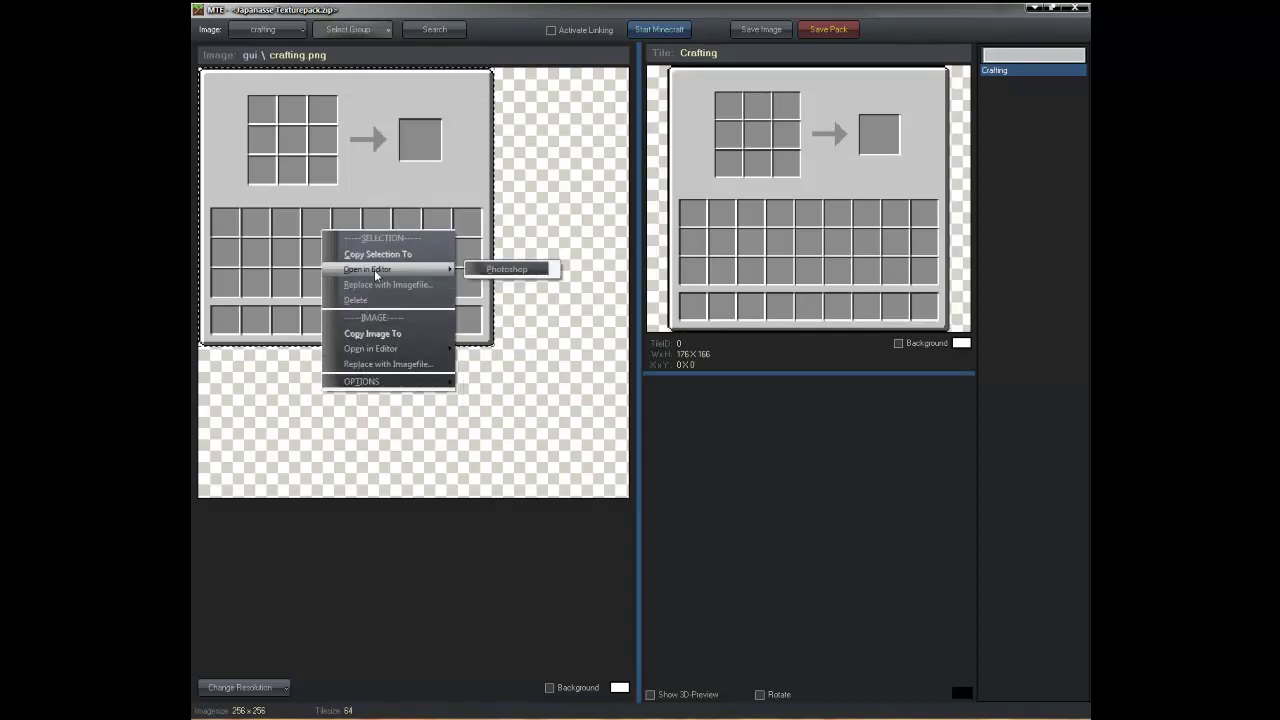
click(490, 269)
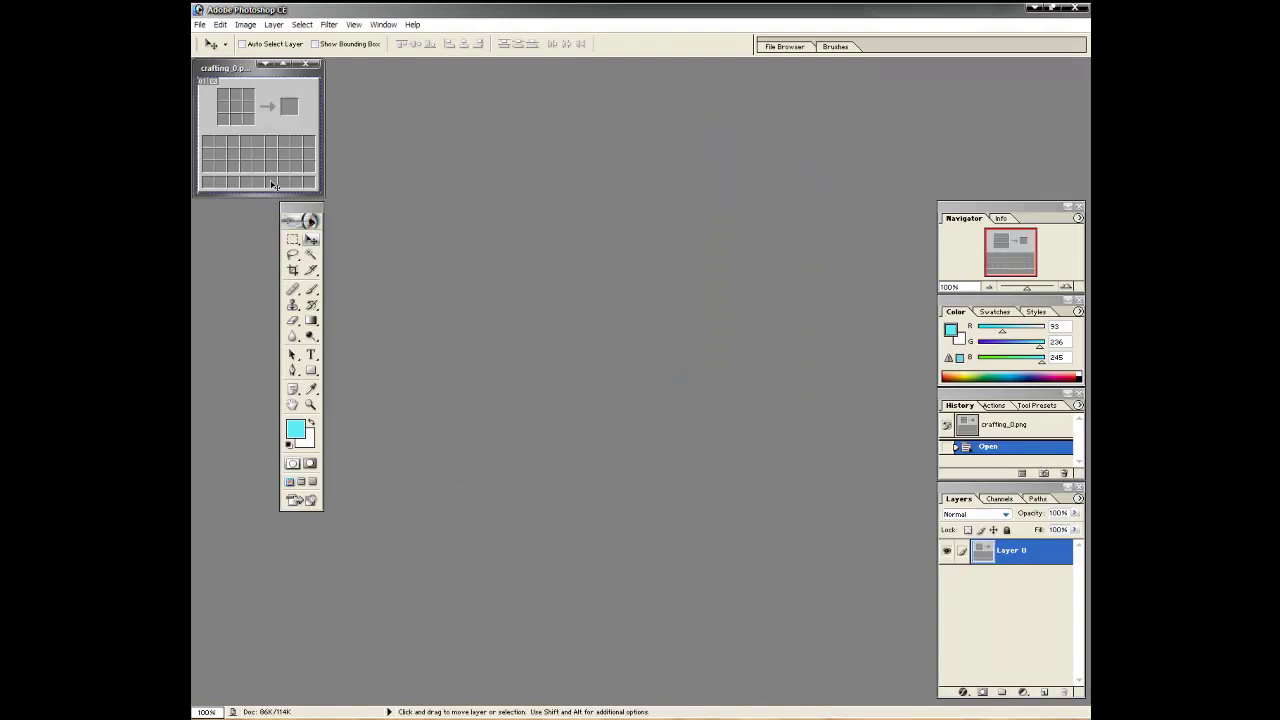
- Enlarge the crafting image's document window and zoom in to 400%
drag(326, 197, 786, 705)
click(310, 404)
click(437, 401)
click(437, 401)
click(437, 401)
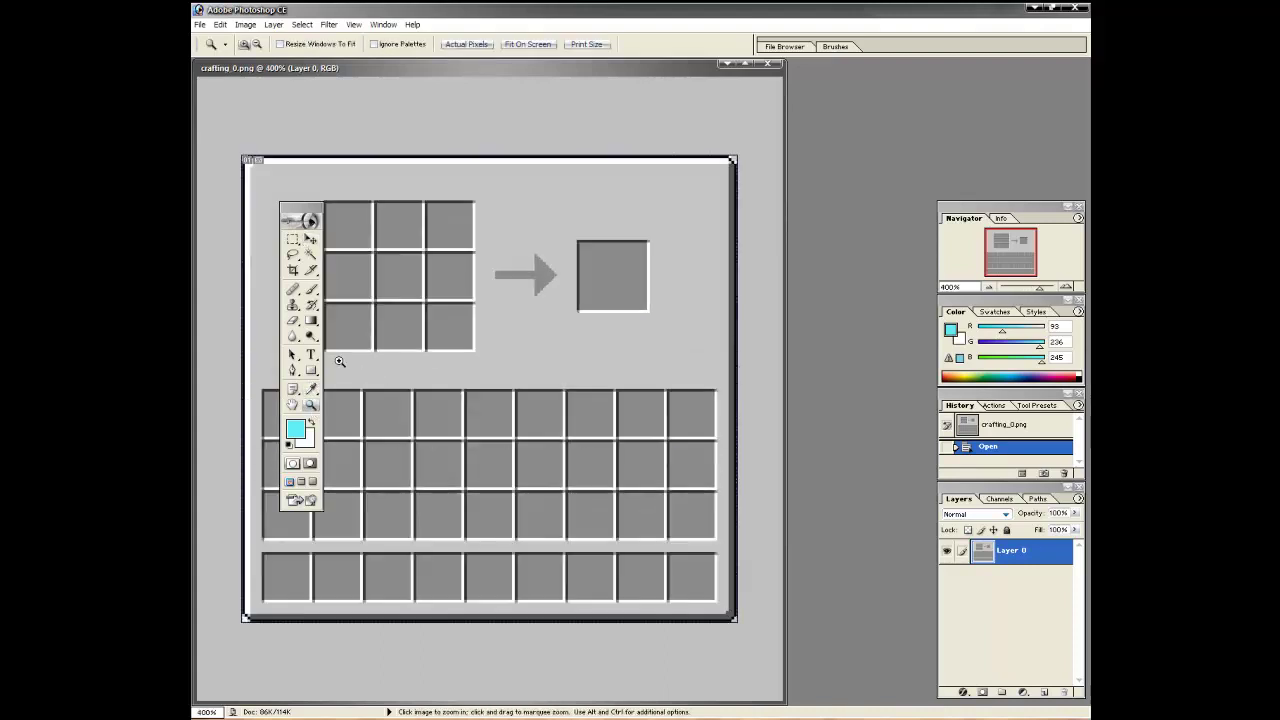
- Move the toolbox aside, select the Pencil, and open the foreground Color Picker
drag(300, 219, 827, 222)
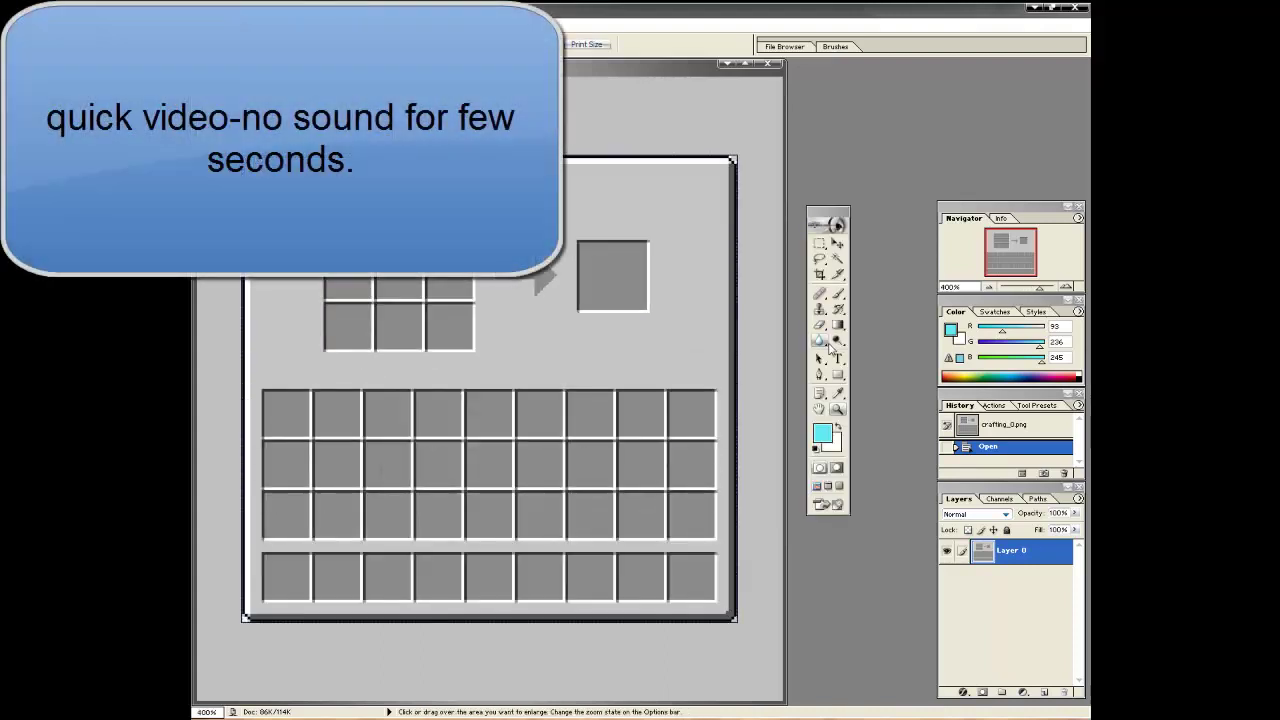
drag(838, 293, 880, 313)
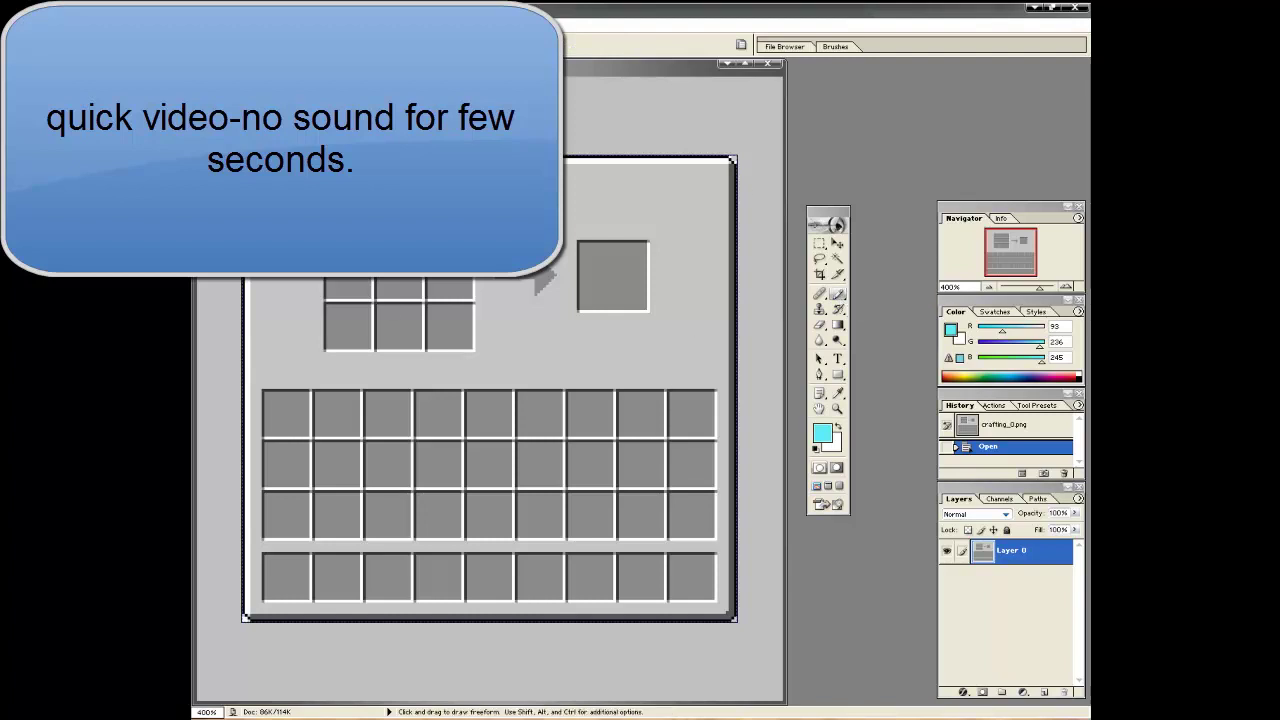
click(822, 432)
click(787, 229)
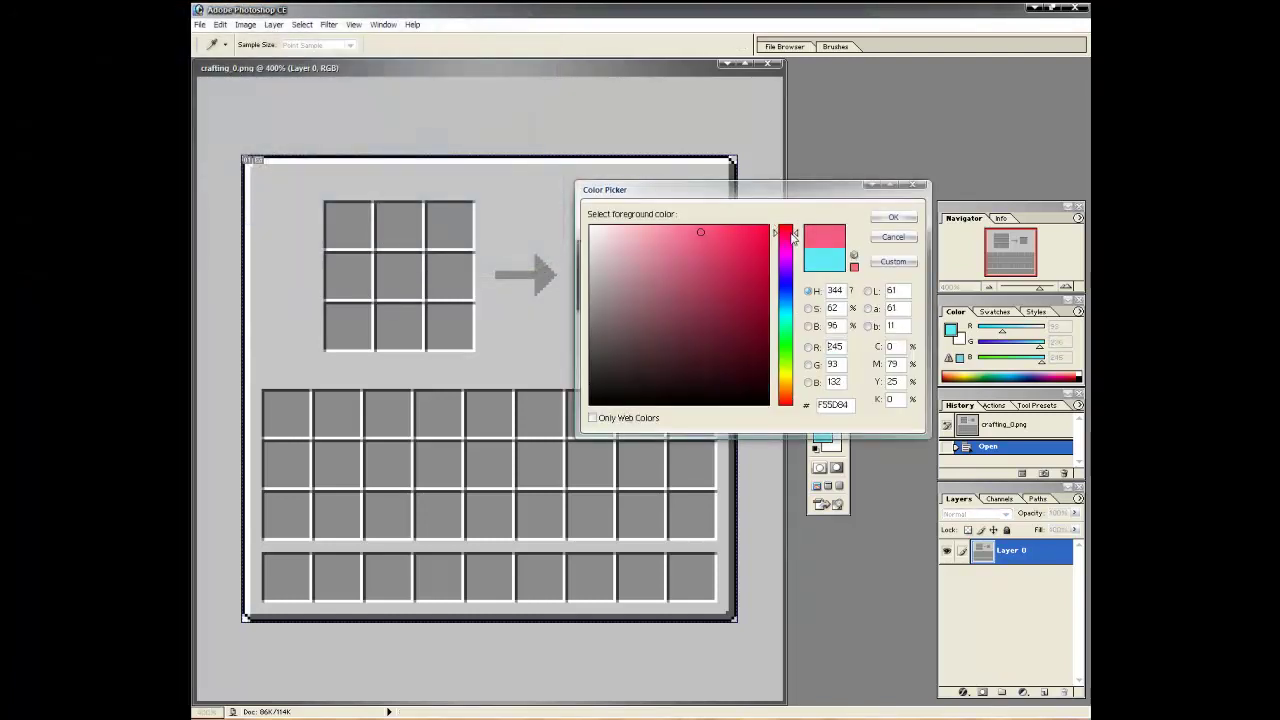
- Set the foreground to a deep crimson red and pencil two S strokes across the crafting GUI
drag(703, 245, 736, 227)
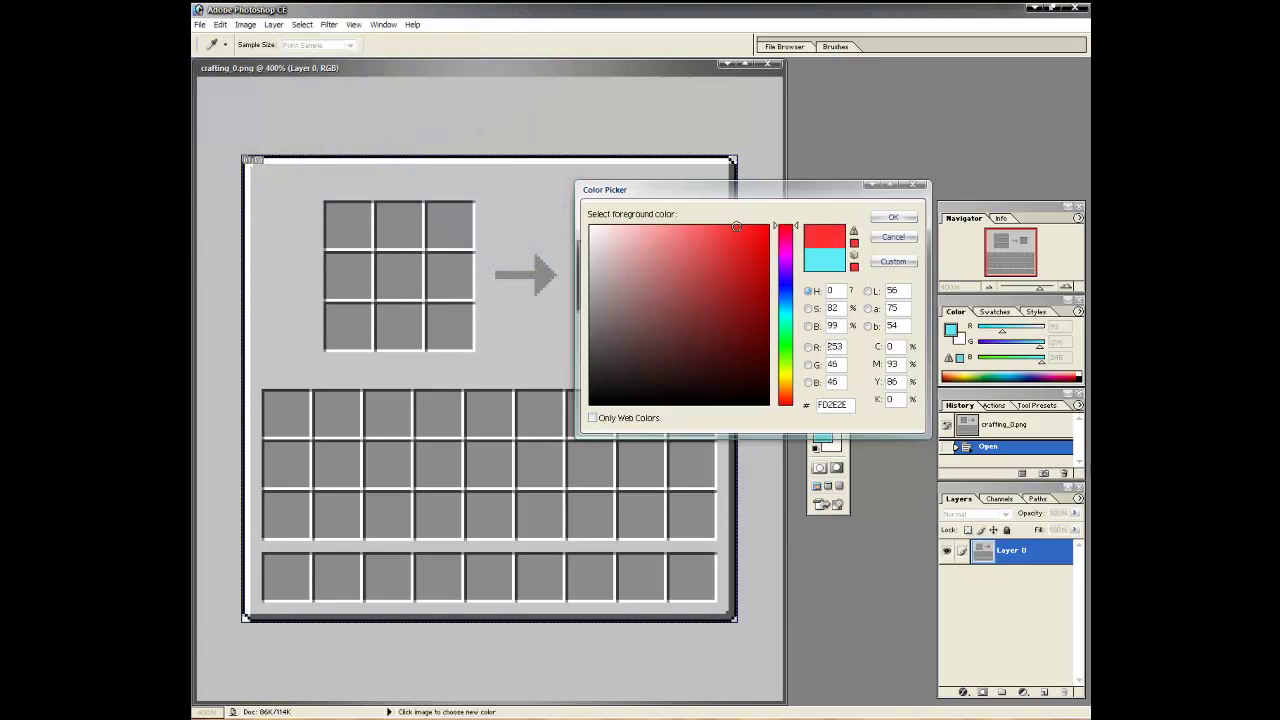
click(786, 230)
click(754, 250)
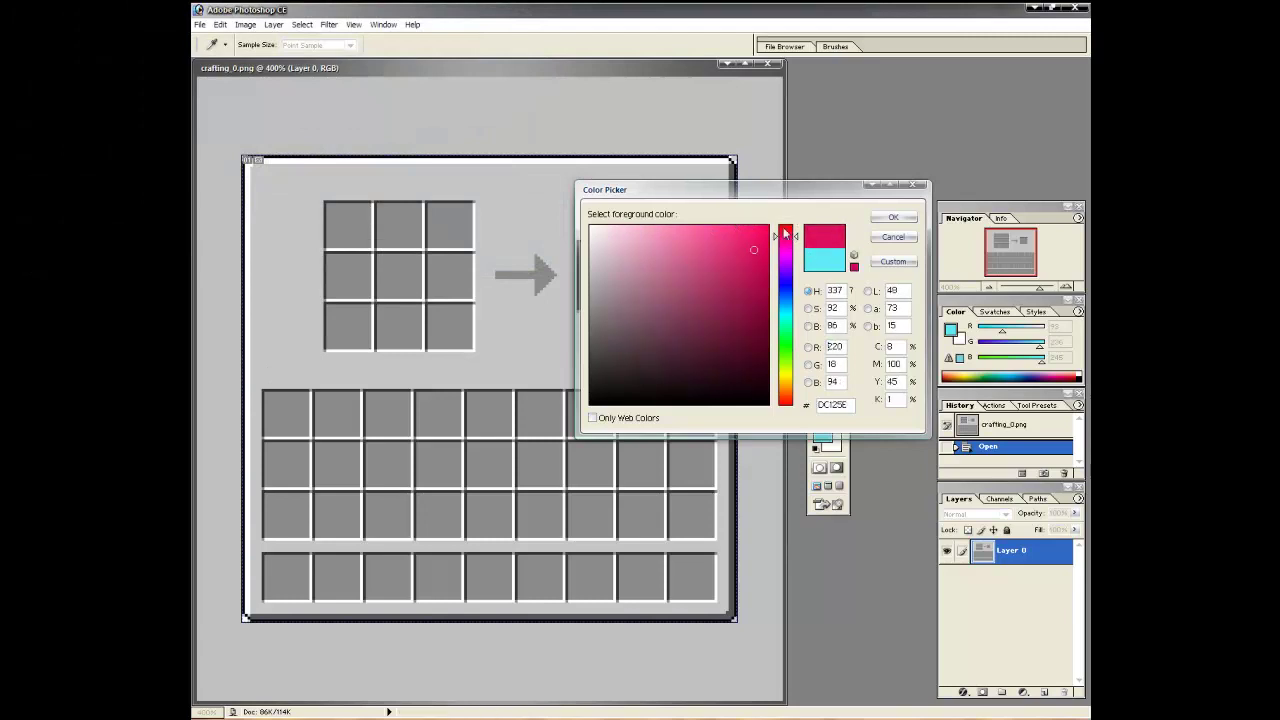
click(893, 218)
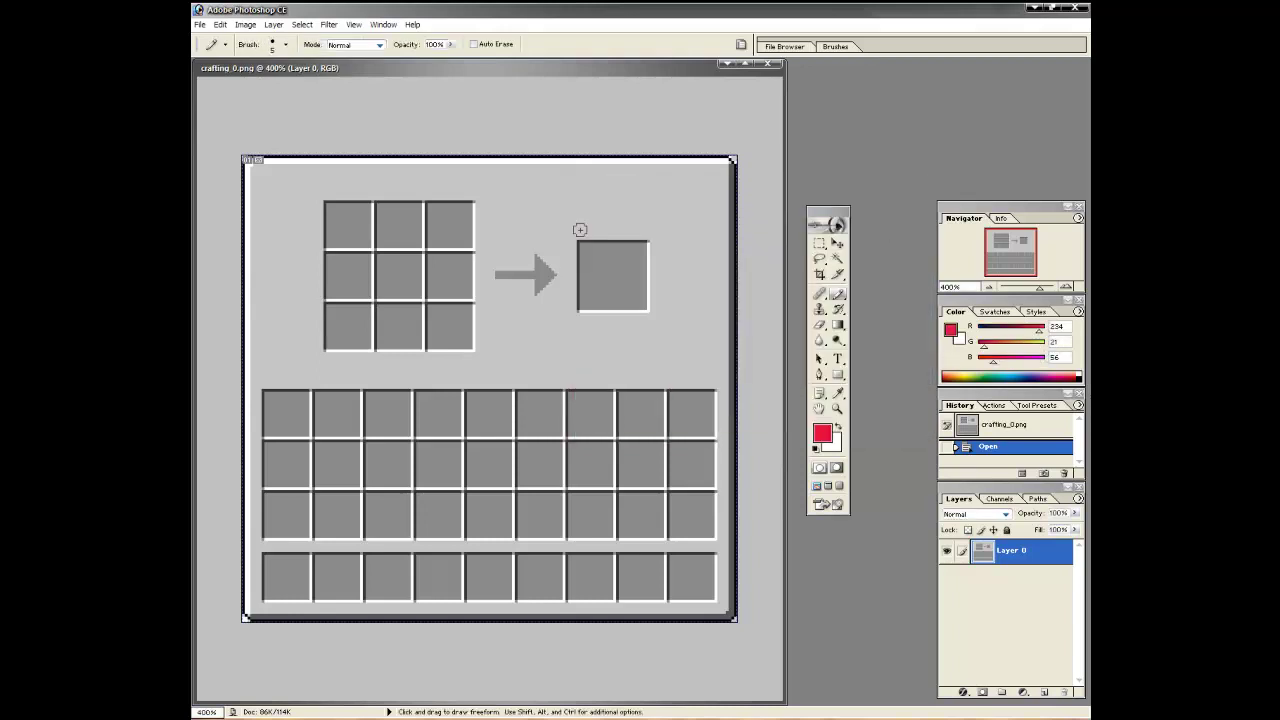
mouse_move(529, 206)
mouse_down()
mouse_move(451, 244)
mouse_move(351, 418)
mouse_up()
mouse_move(676, 234)
mouse_down()
mouse_move(535, 313)
mouse_move(520, 490)
mouse_up()
- Close Photoshop and update the crafting image in MTE with the red SS edits
click(200, 24)
click(222, 130)
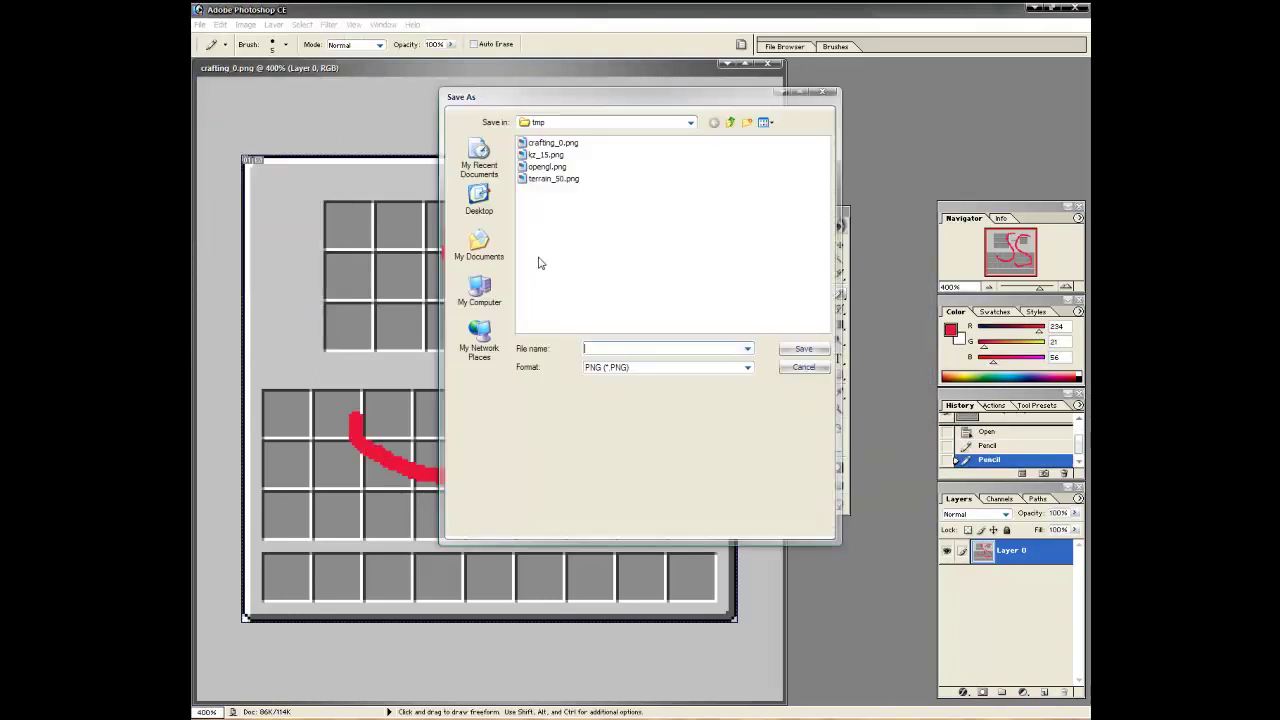
key(Escape)
click(198, 26)
key(Escape)
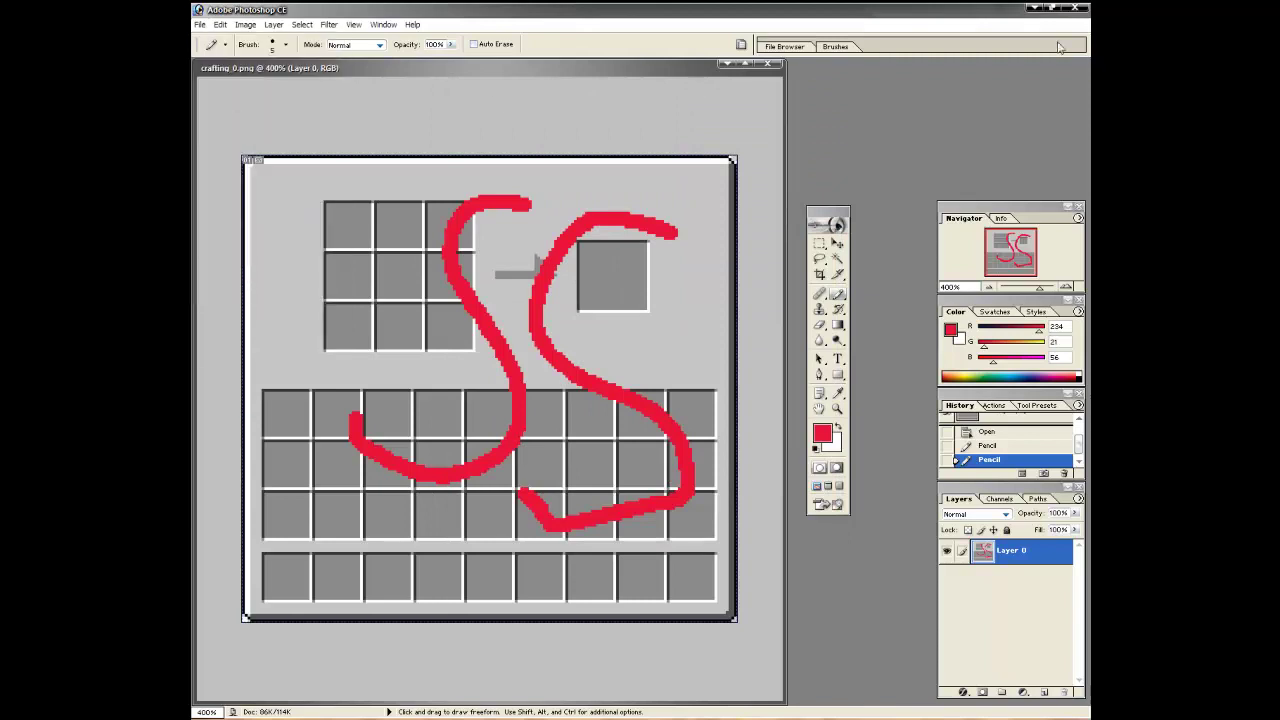
click(1074, 8)
click(314, 220)
click(263, 29)
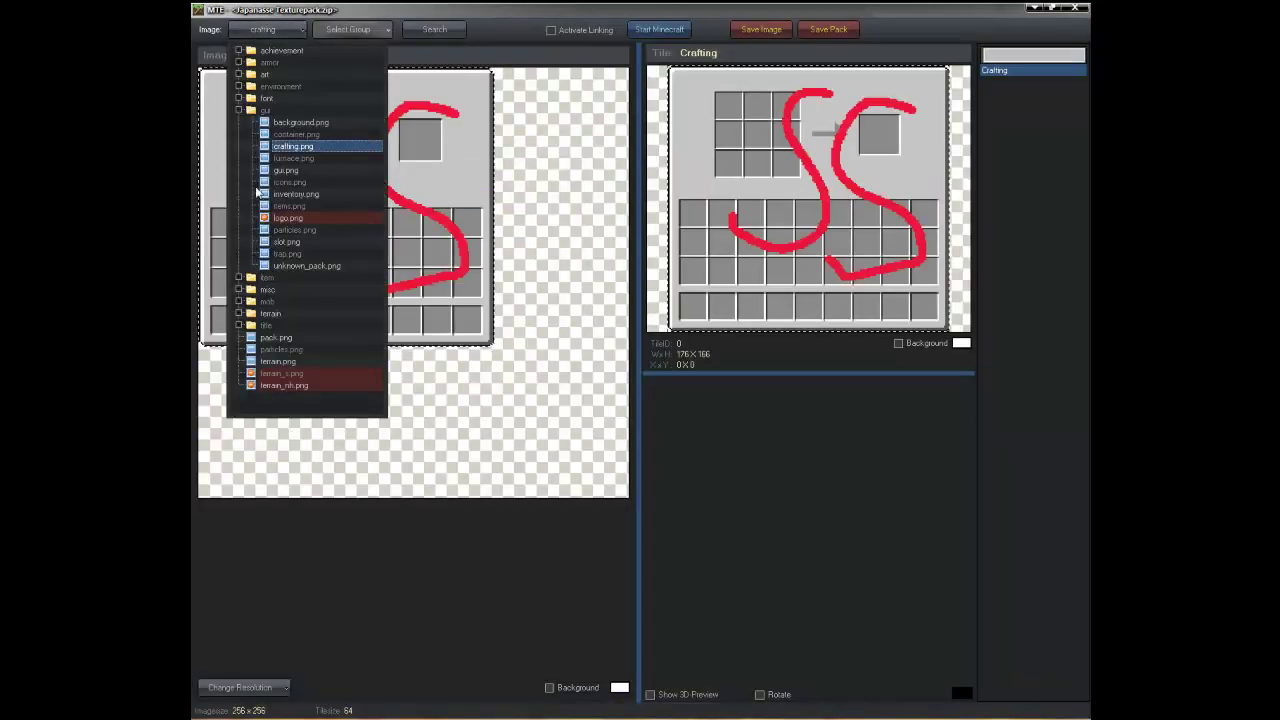
- Try launching Minecraft to test the pack, dismiss the warning, and return to MTE
click(676, 29)
click(706, 318)
click(490, 708)
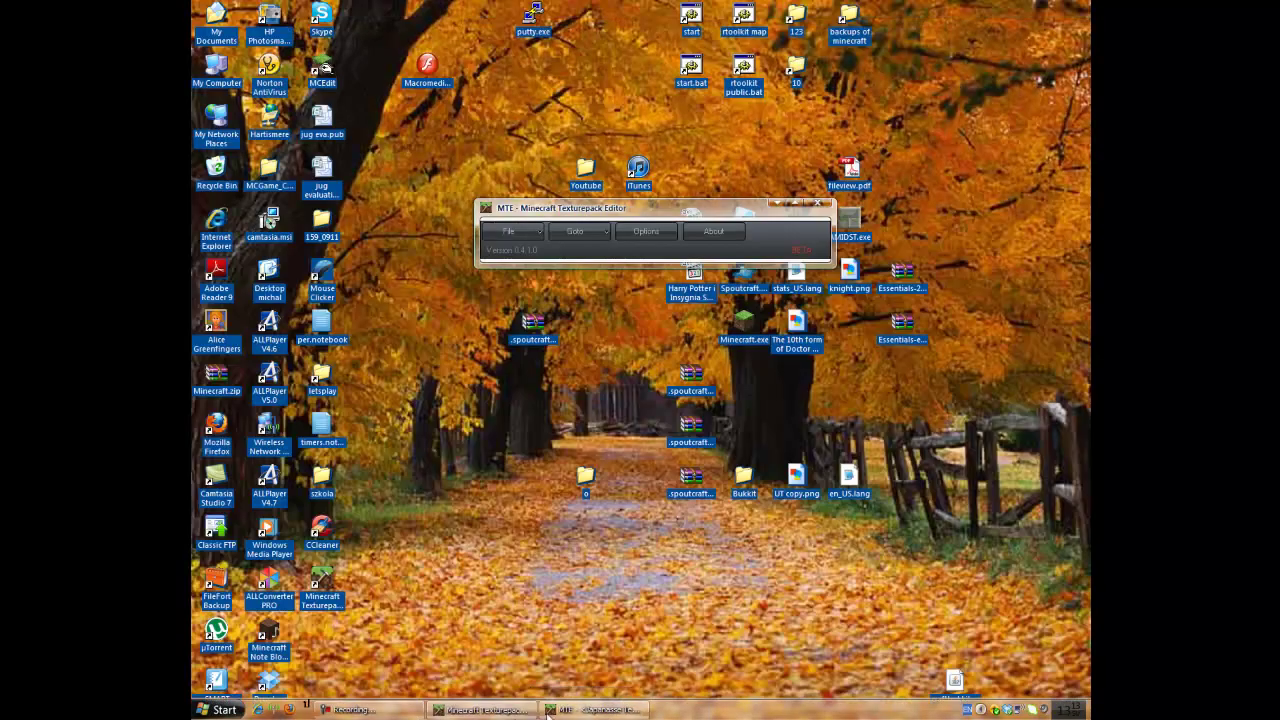
click(582, 709)
click(657, 29)
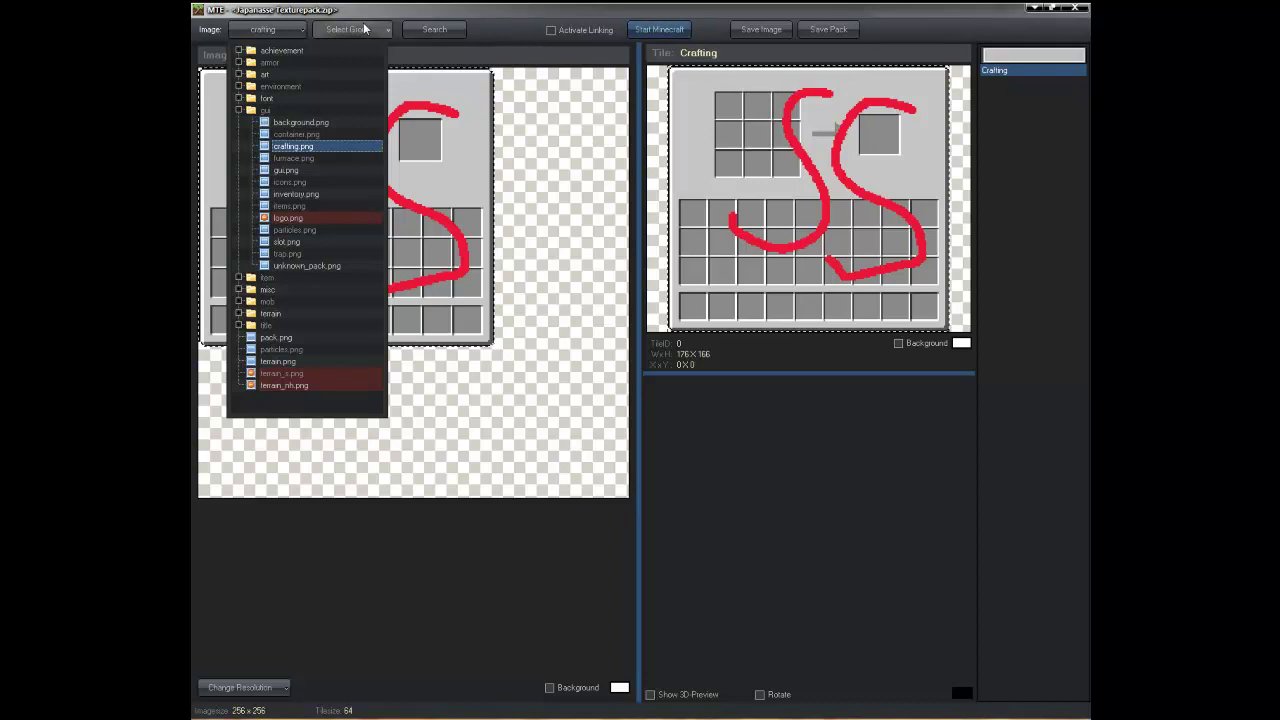
- Expand the mob folder in the image list and load the char.png player skin
click(288, 30)
click(288, 30)
click(266, 302)
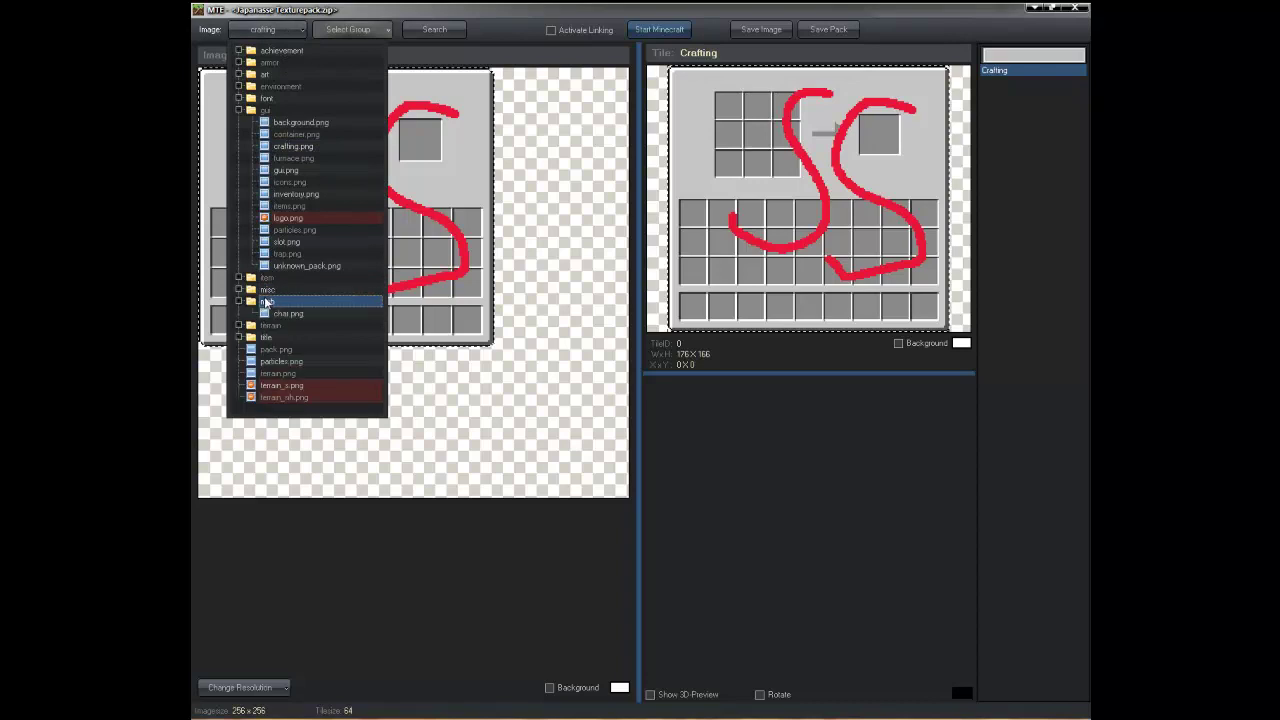
click(286, 314)
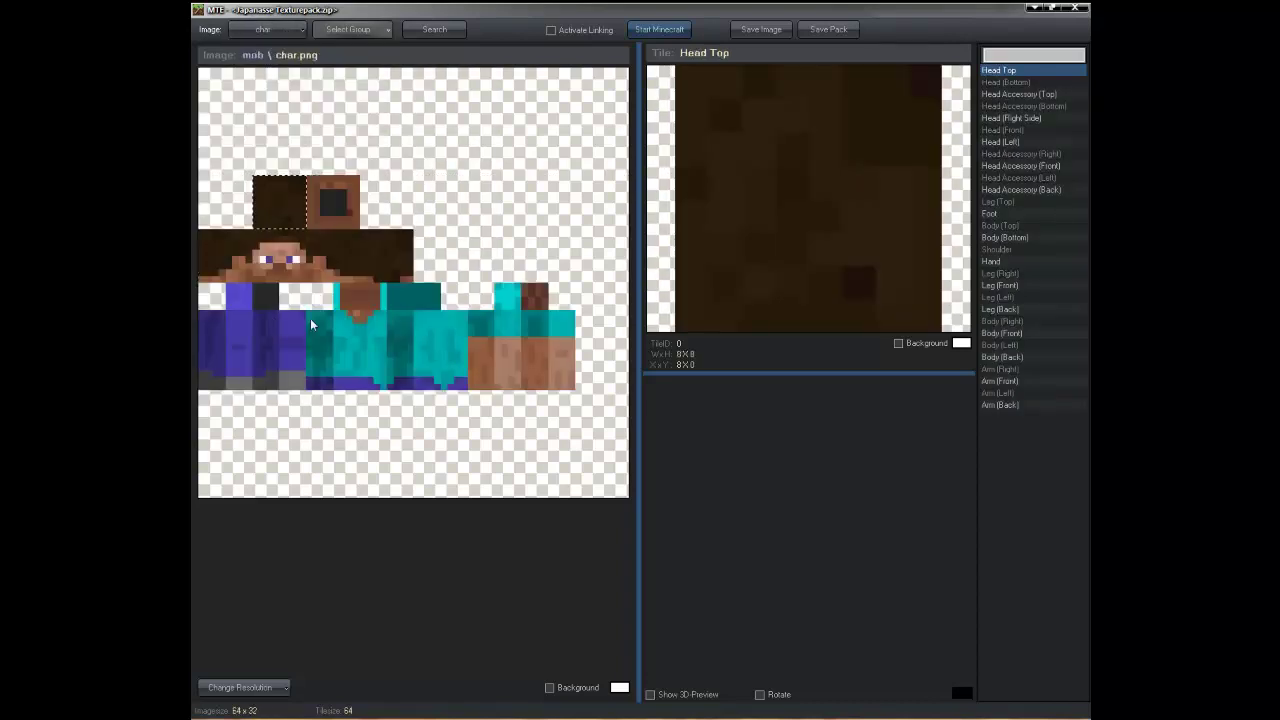
- Expand the terrain folder in the image list and load the 1024 x 1024 terrain.png sheet
click(286, 30)
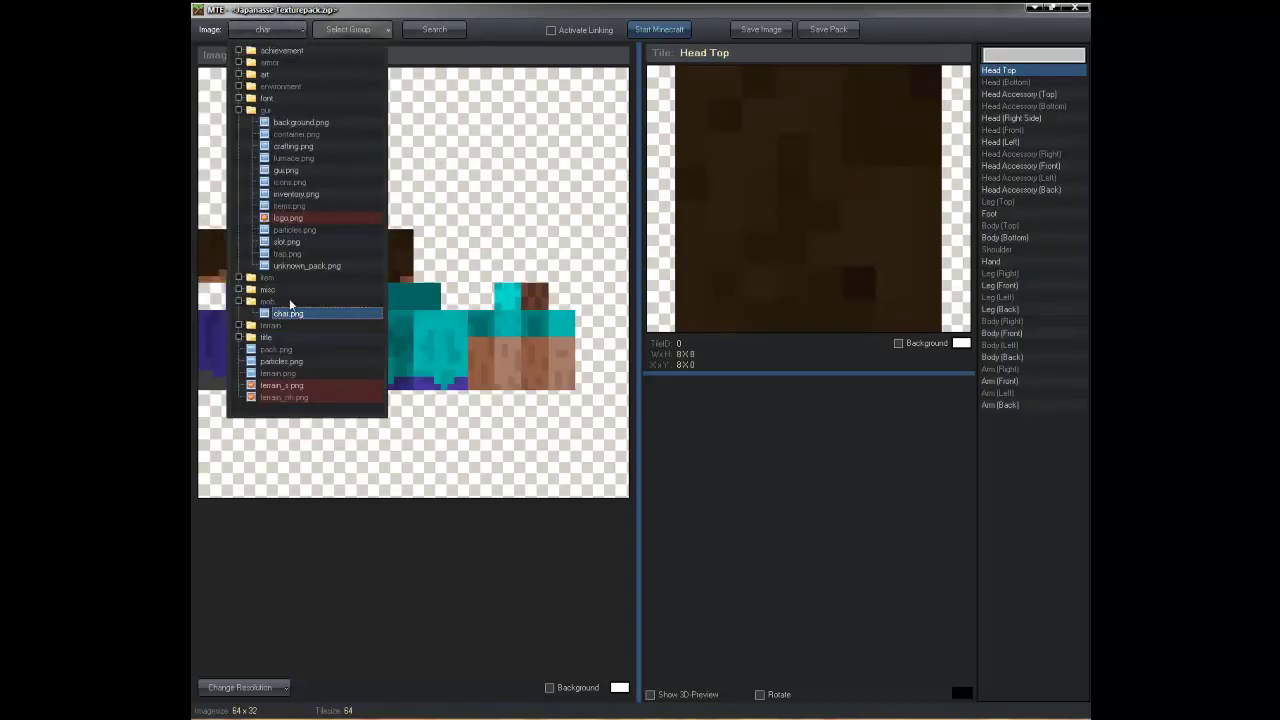
click(290, 328)
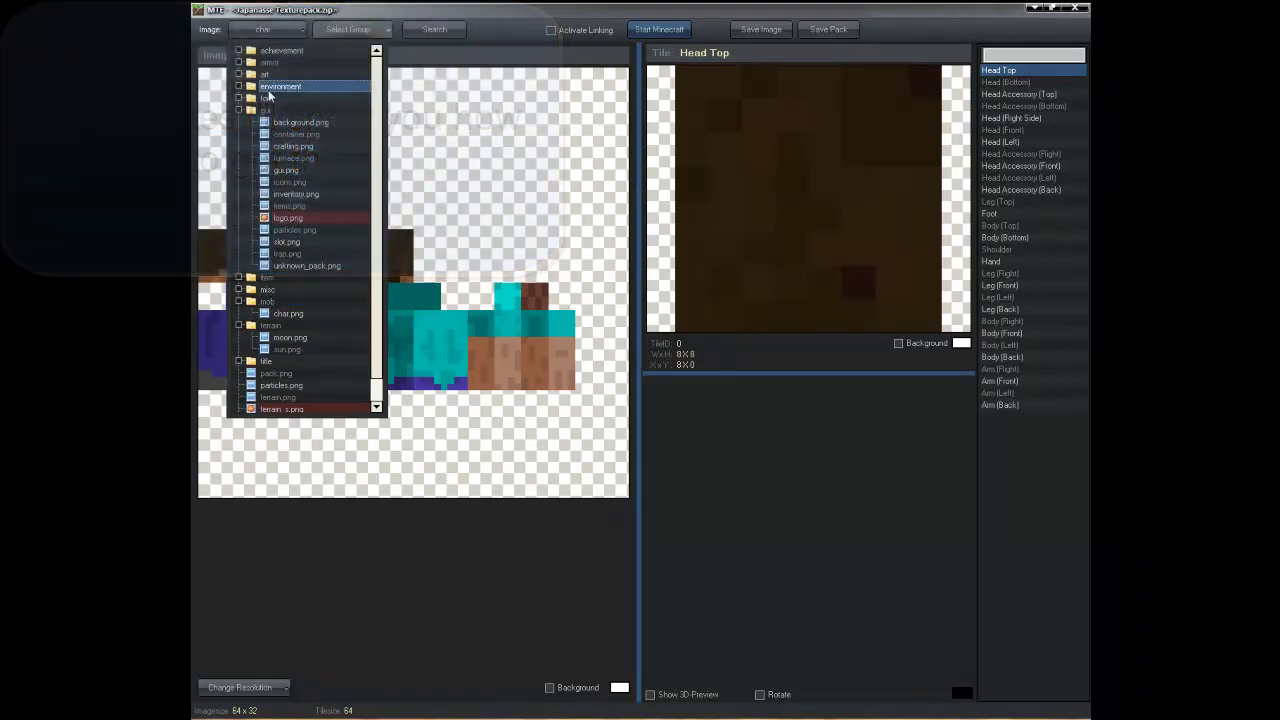
scroll(279, 317, down, 1)
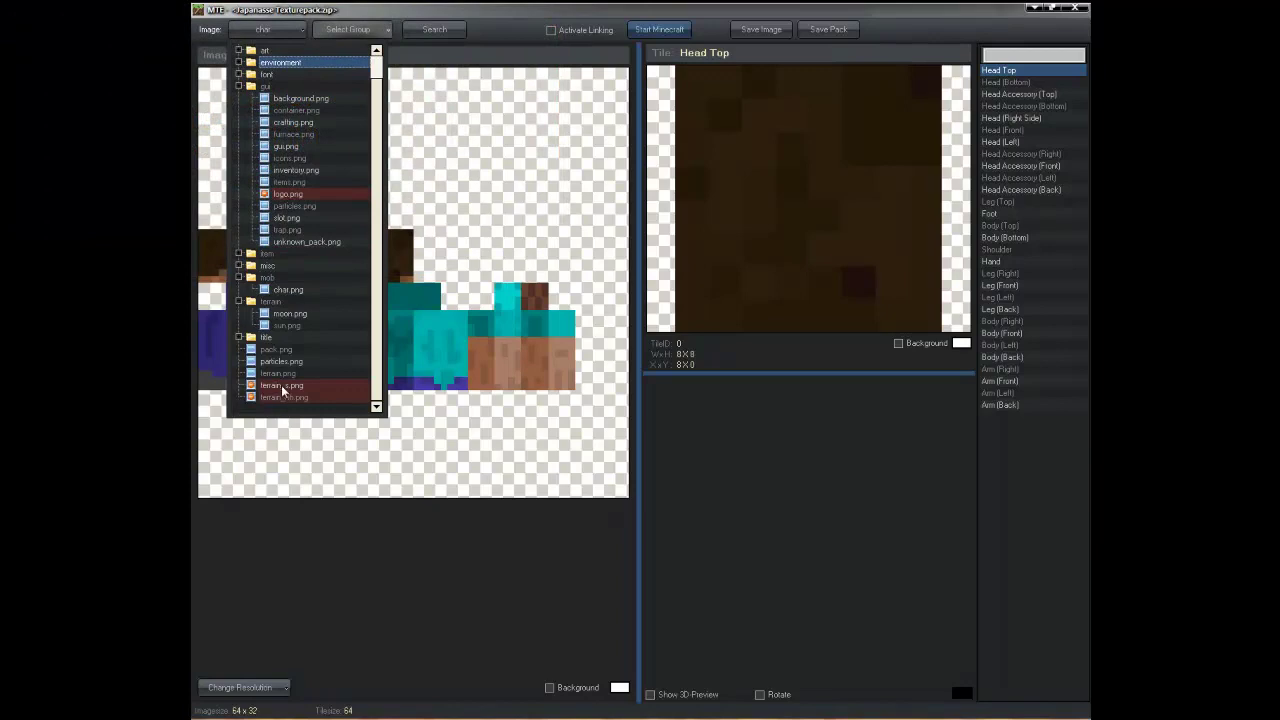
click(283, 385)
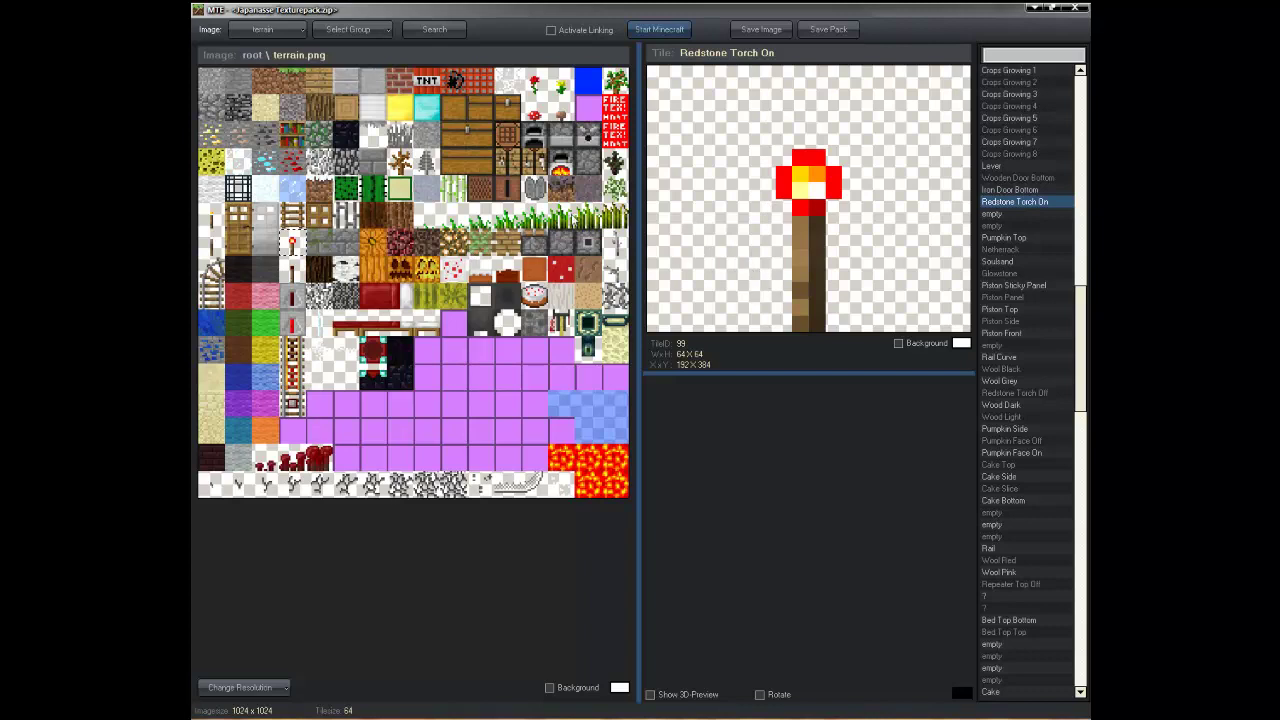
click(594, 110)
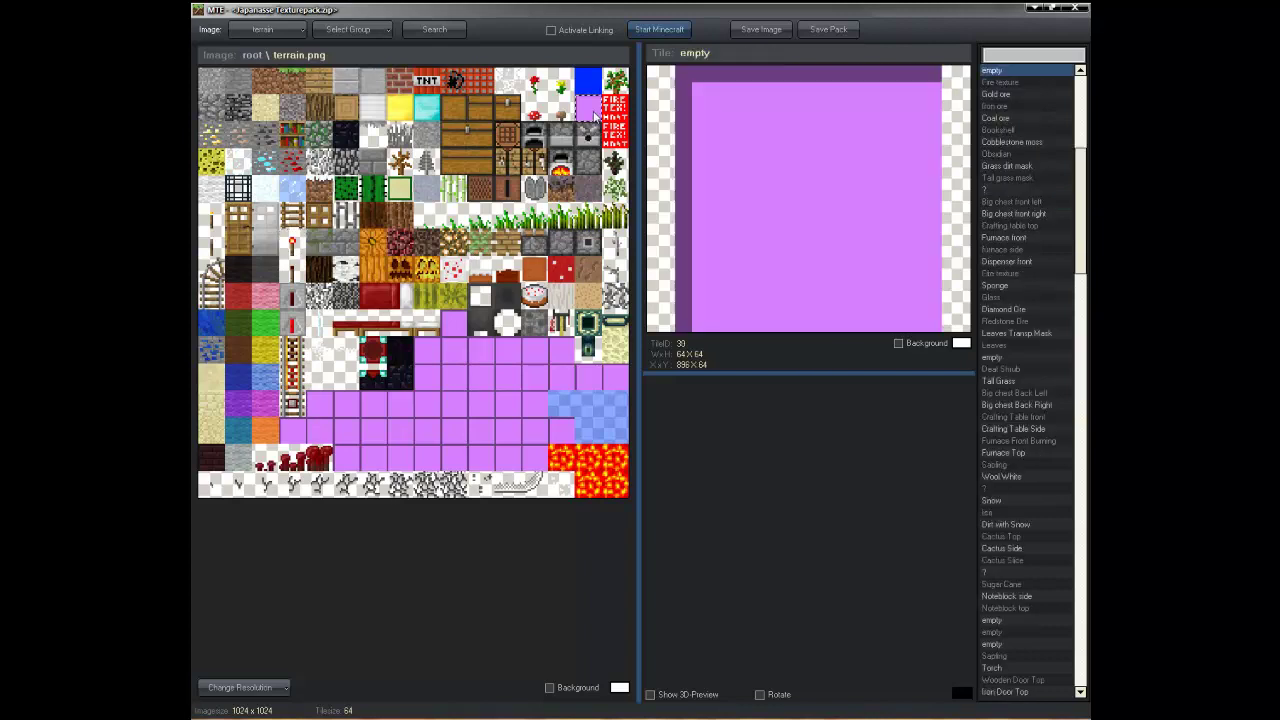
click(593, 88)
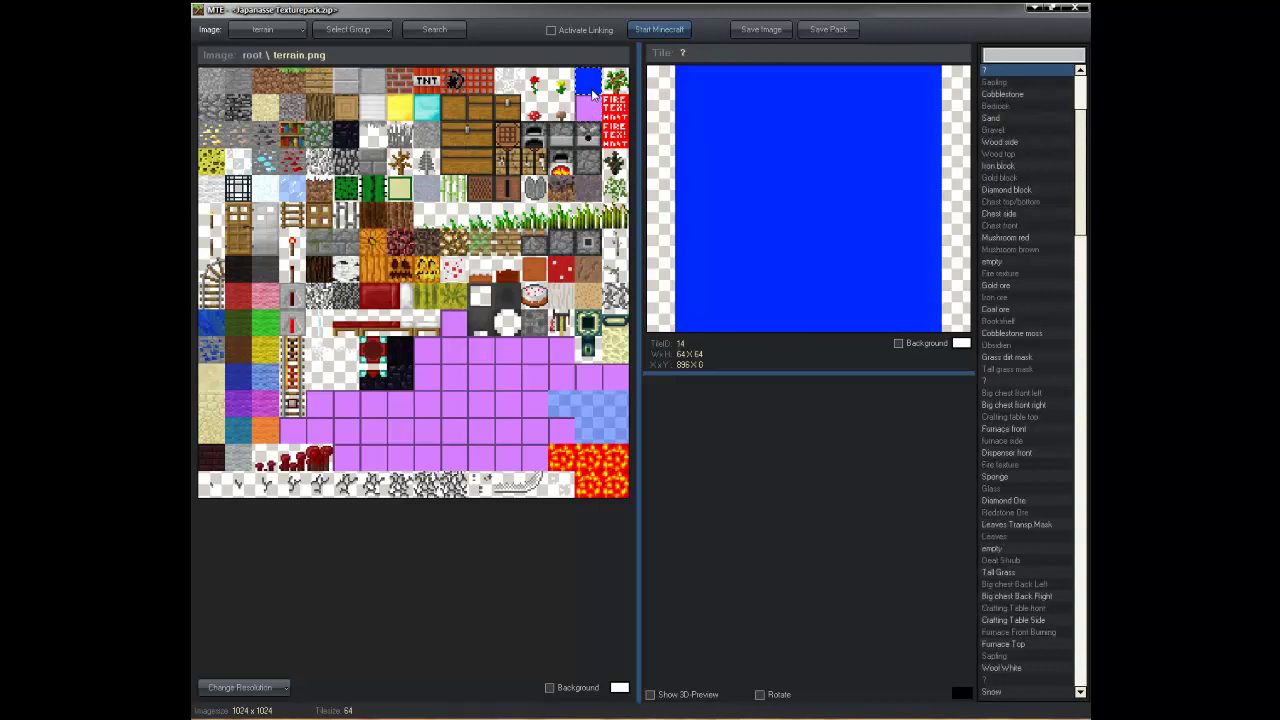
click(518, 320)
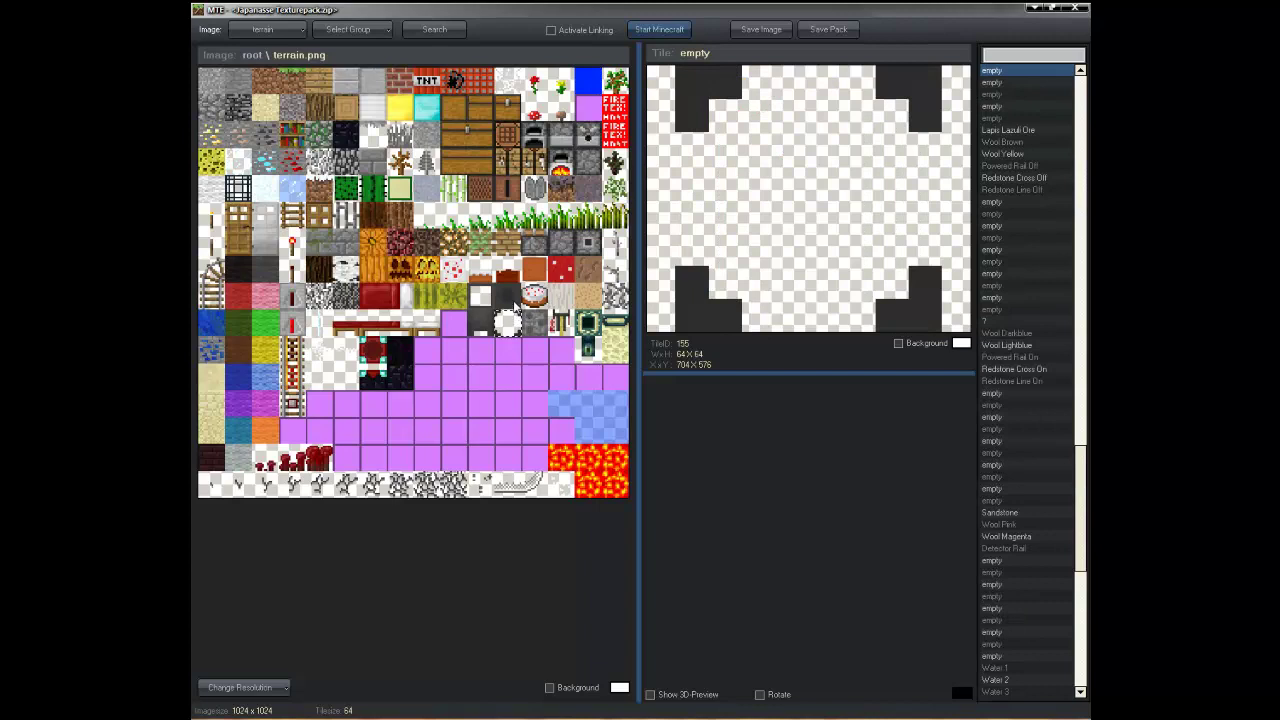
click(479, 330)
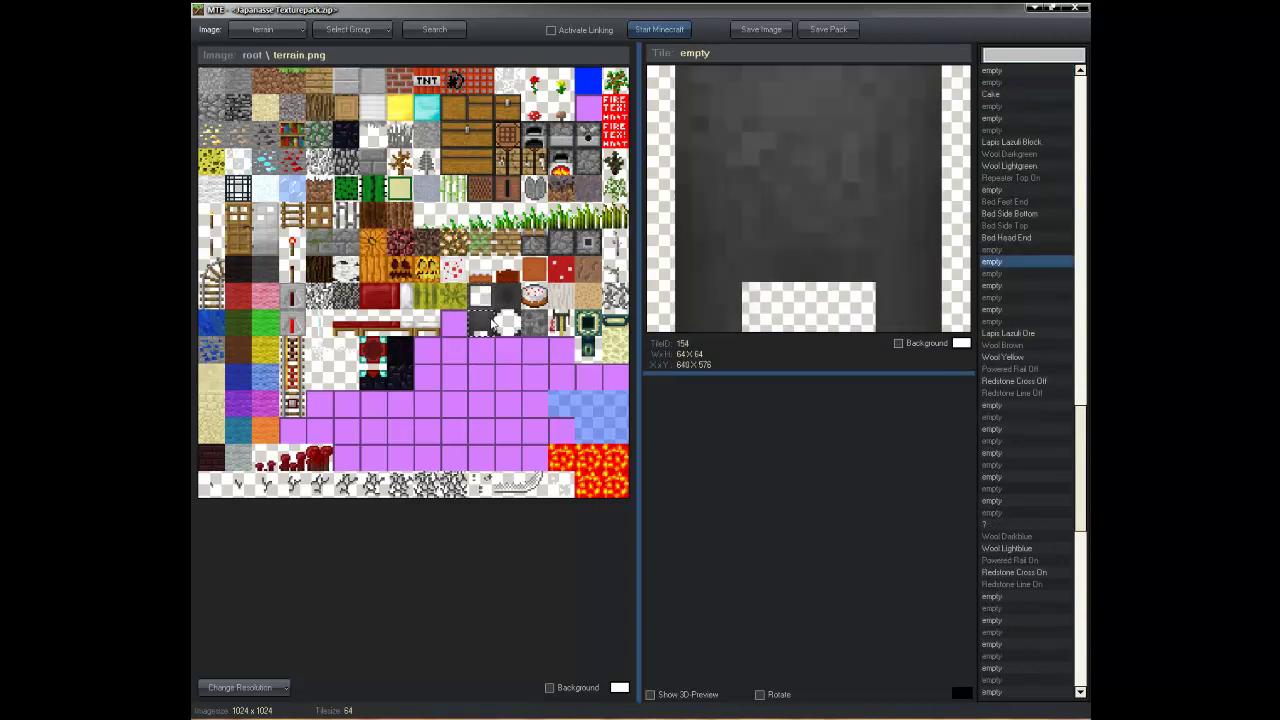
click(499, 302)
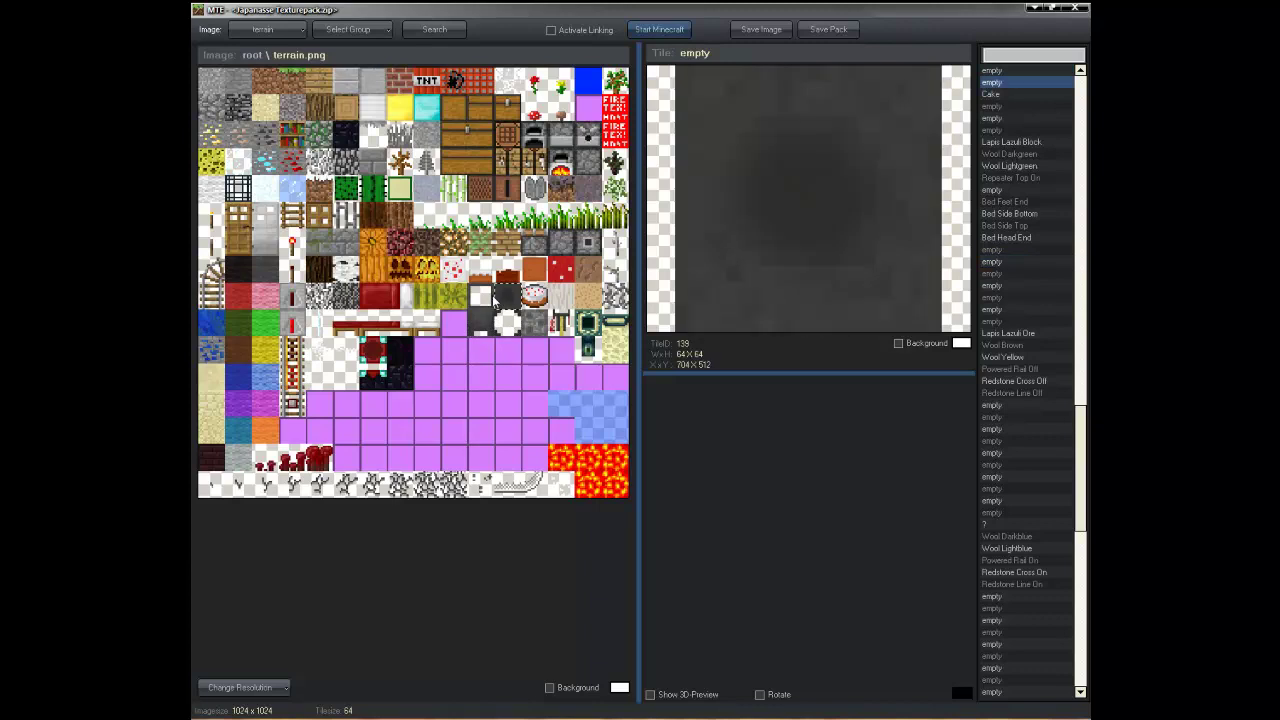